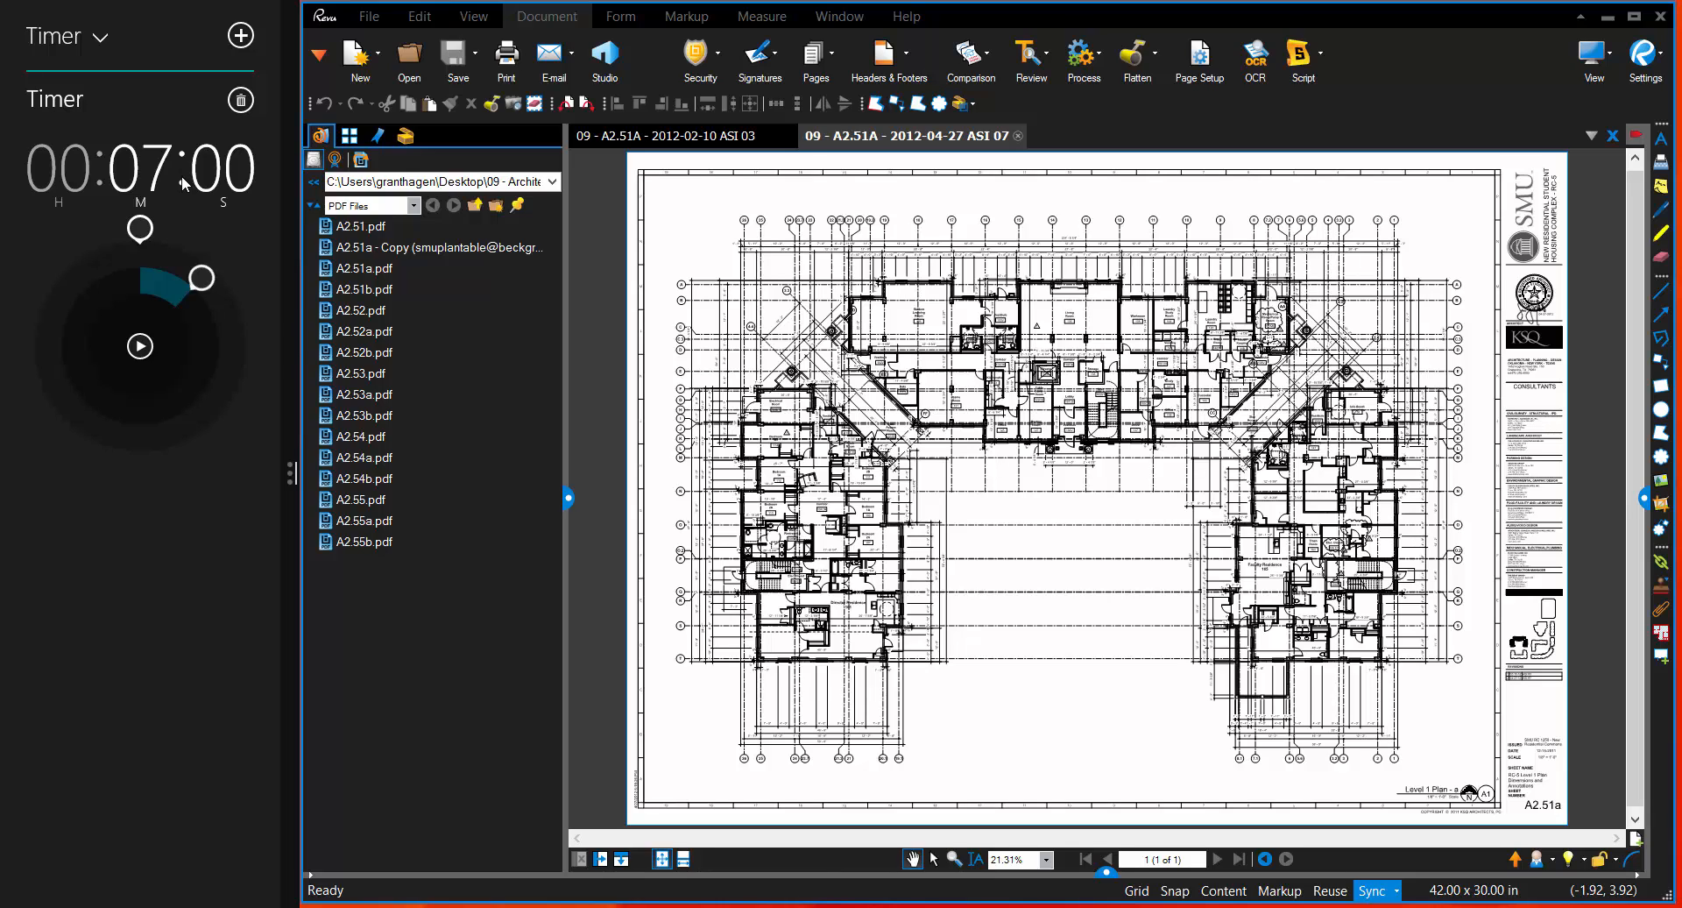
# Step: Start the seven-minute countdown timer
pyautogui.click(458, 249)
pyautogui.click(140, 347)
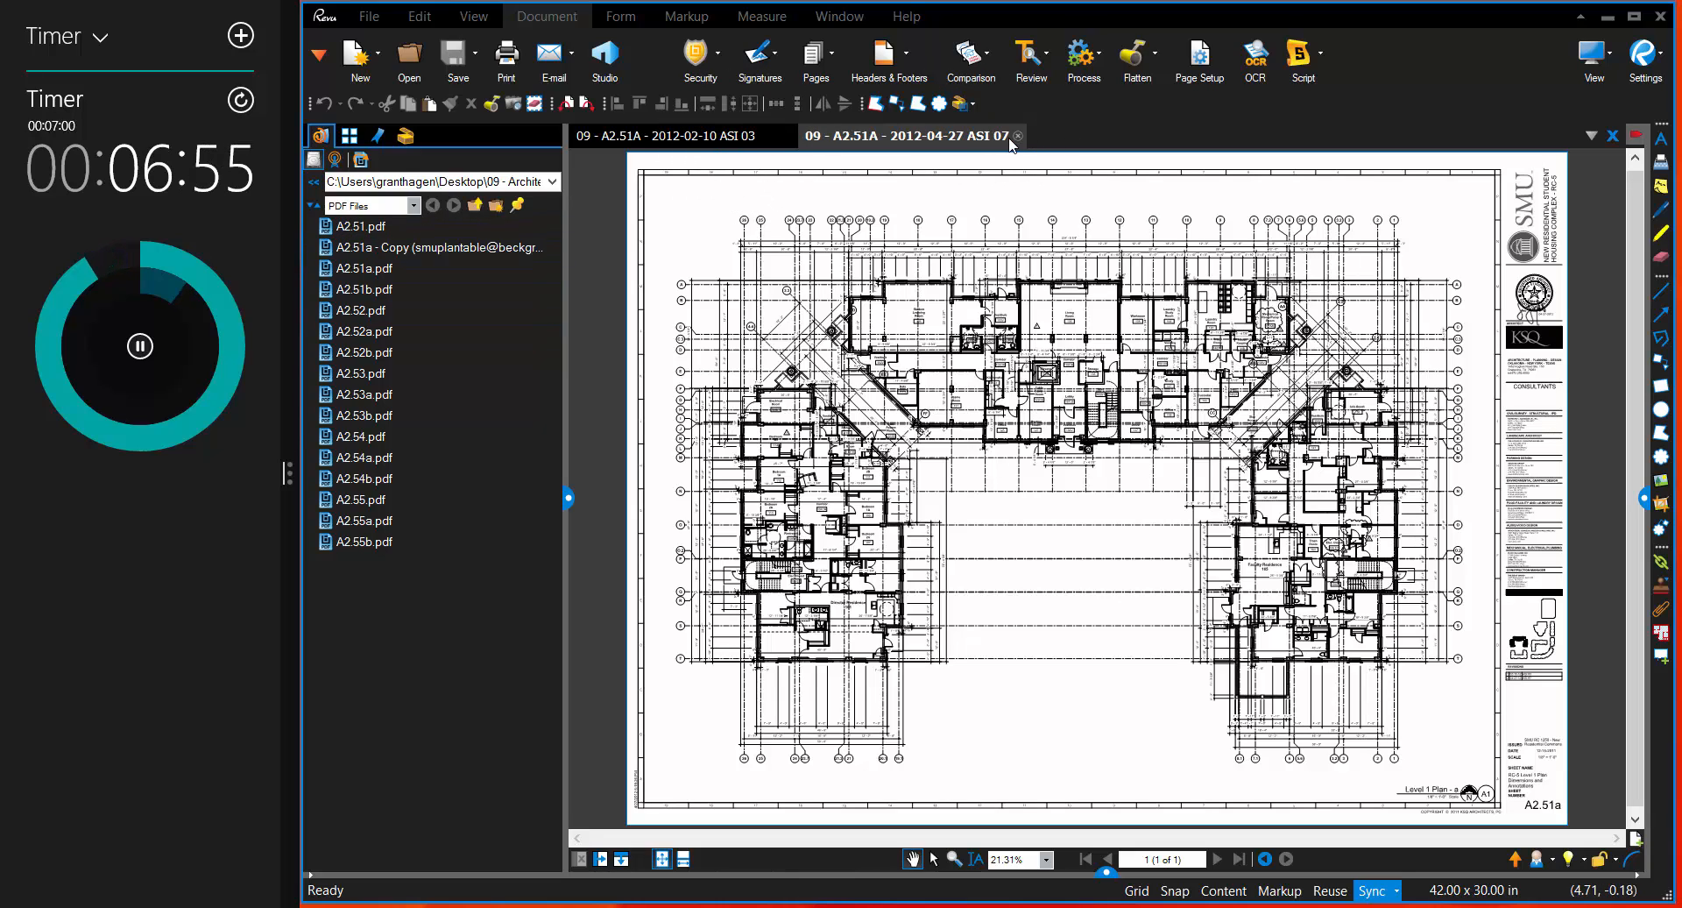
# Step: Show the 2012-02-10 ASI 03 and 2012-04-27 ASI 07 drawings side by side in a vertically split, synchronized view
pyautogui.click(780, 141)
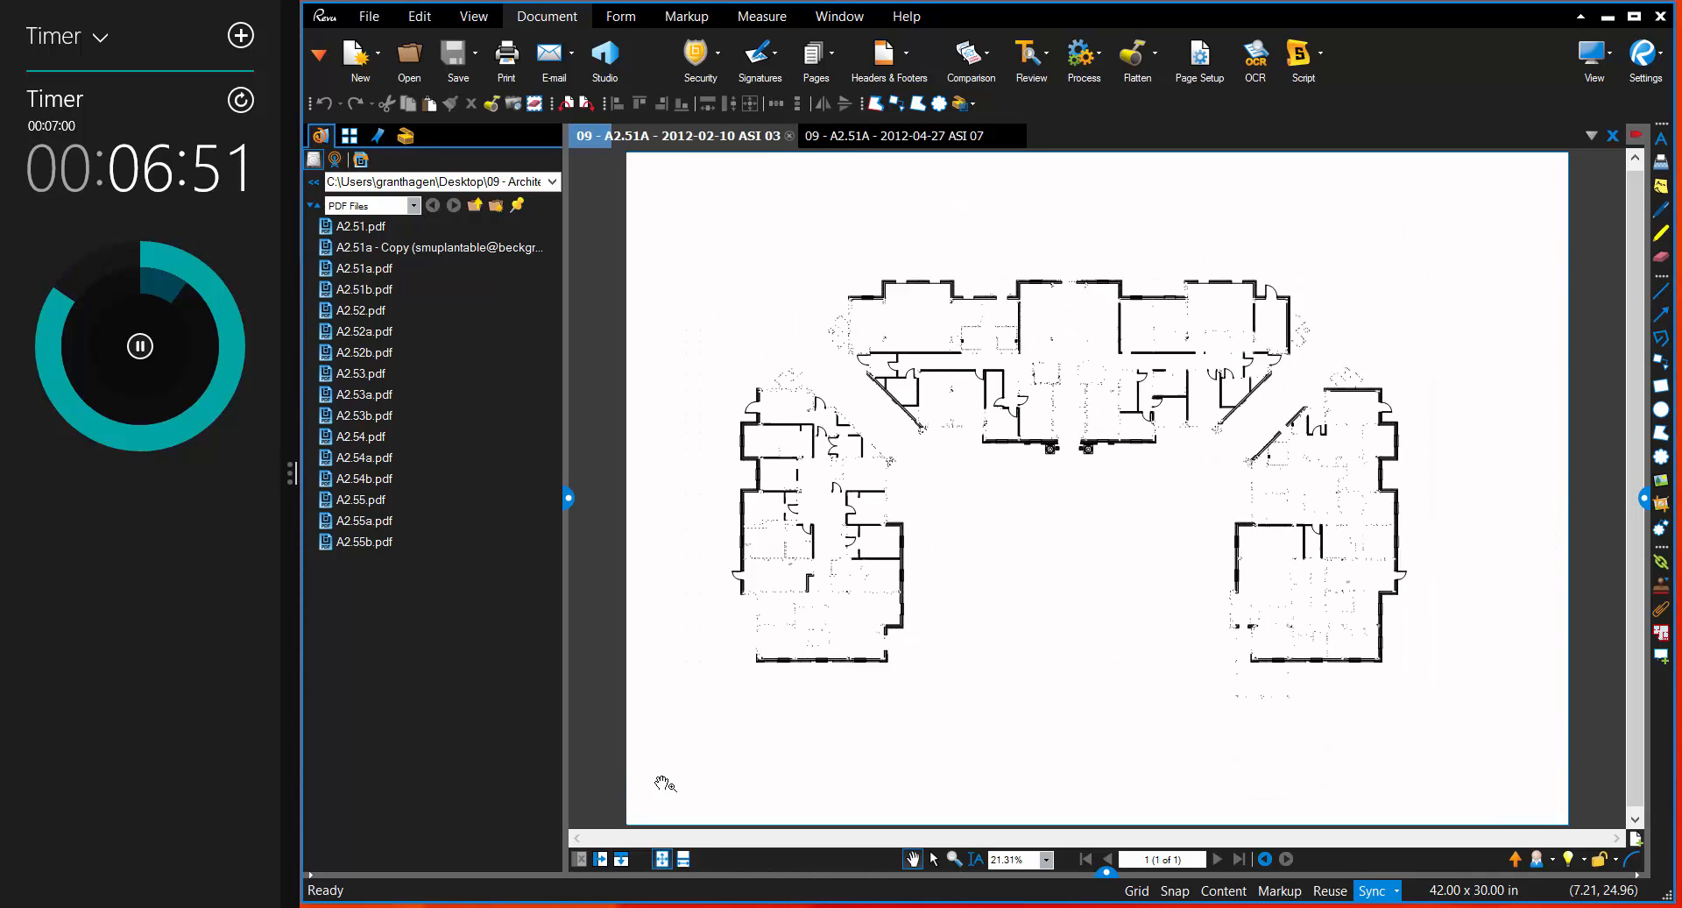
pyautogui.click(601, 859)
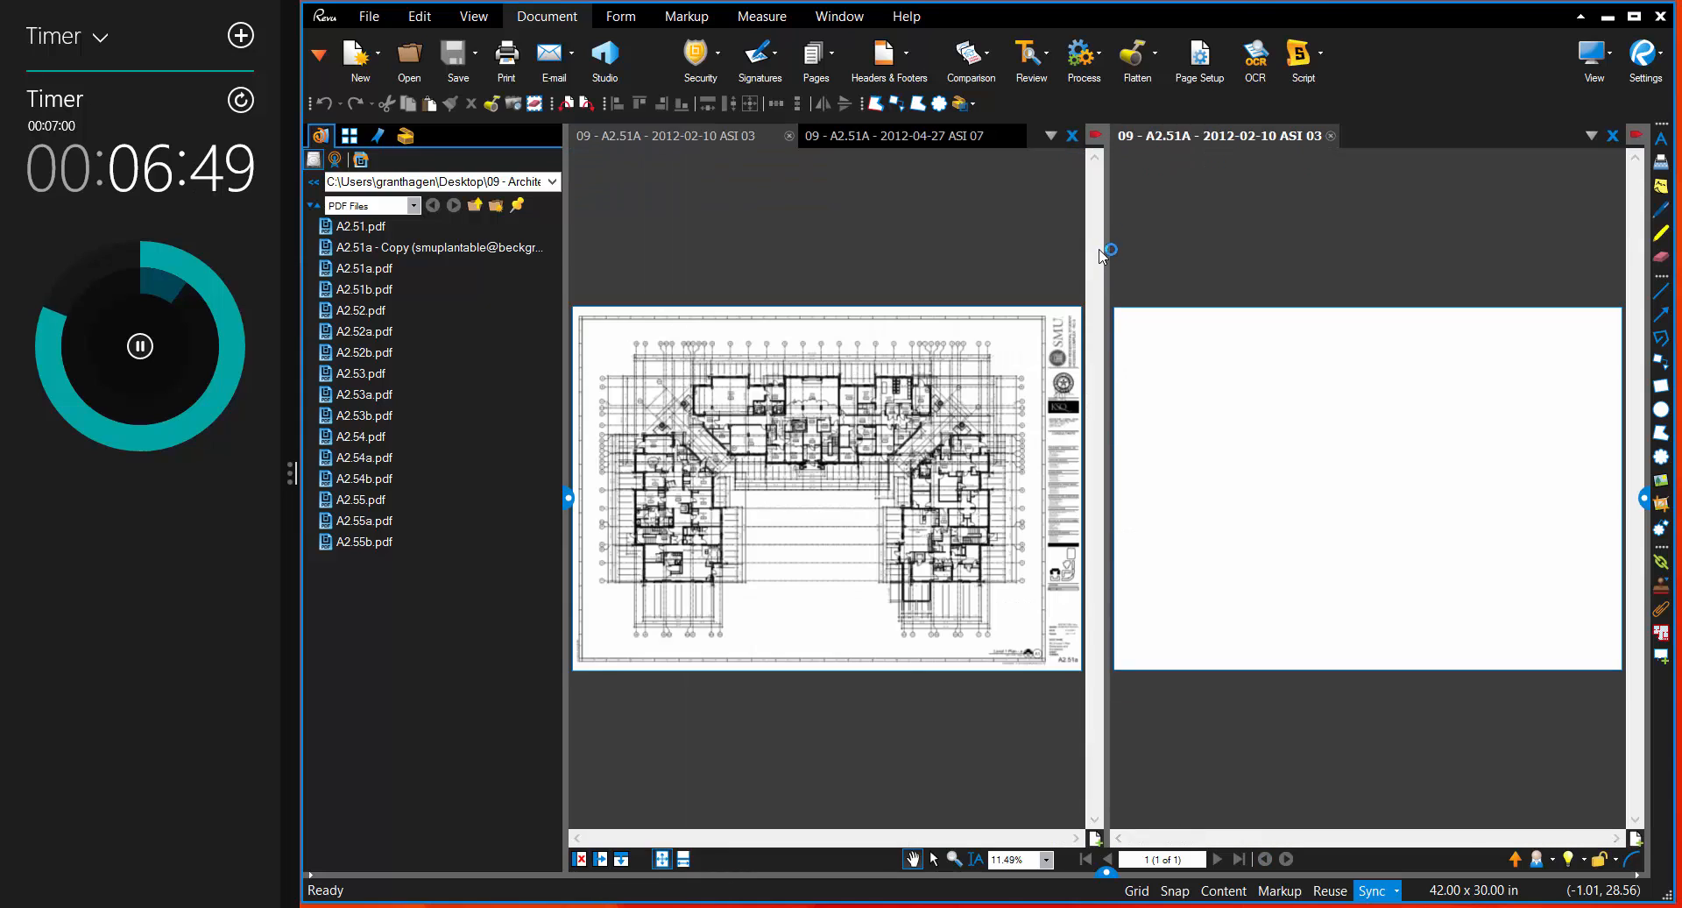
pyautogui.moveTo(972, 137); pyautogui.dragTo(1369, 143)
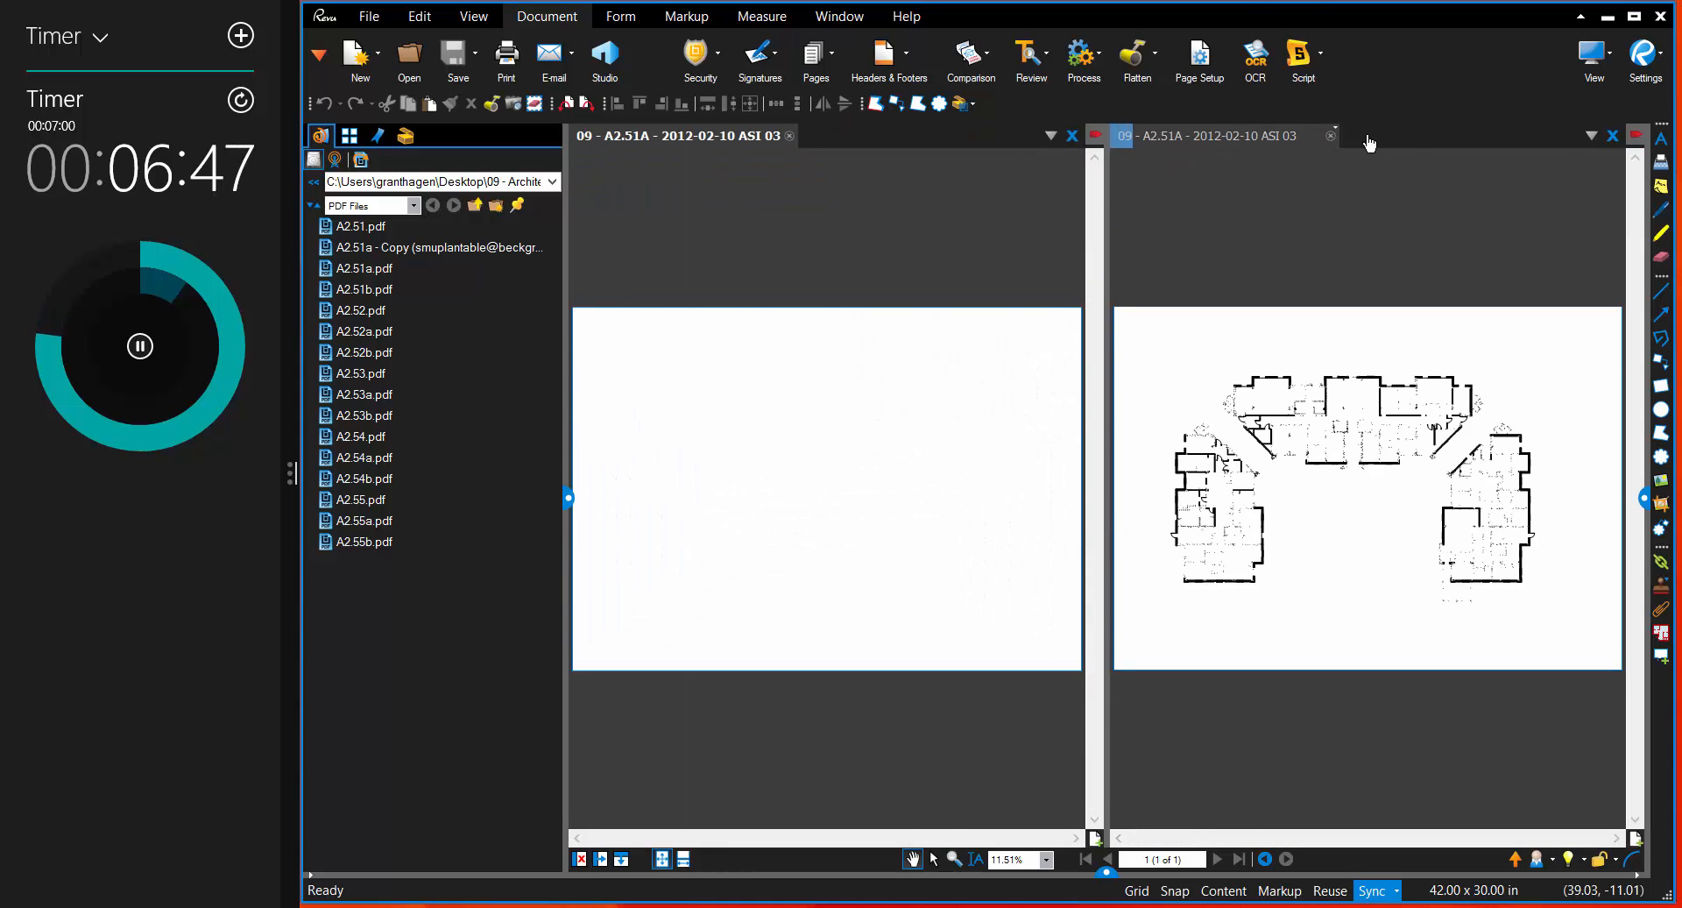
pyautogui.click(1379, 893)
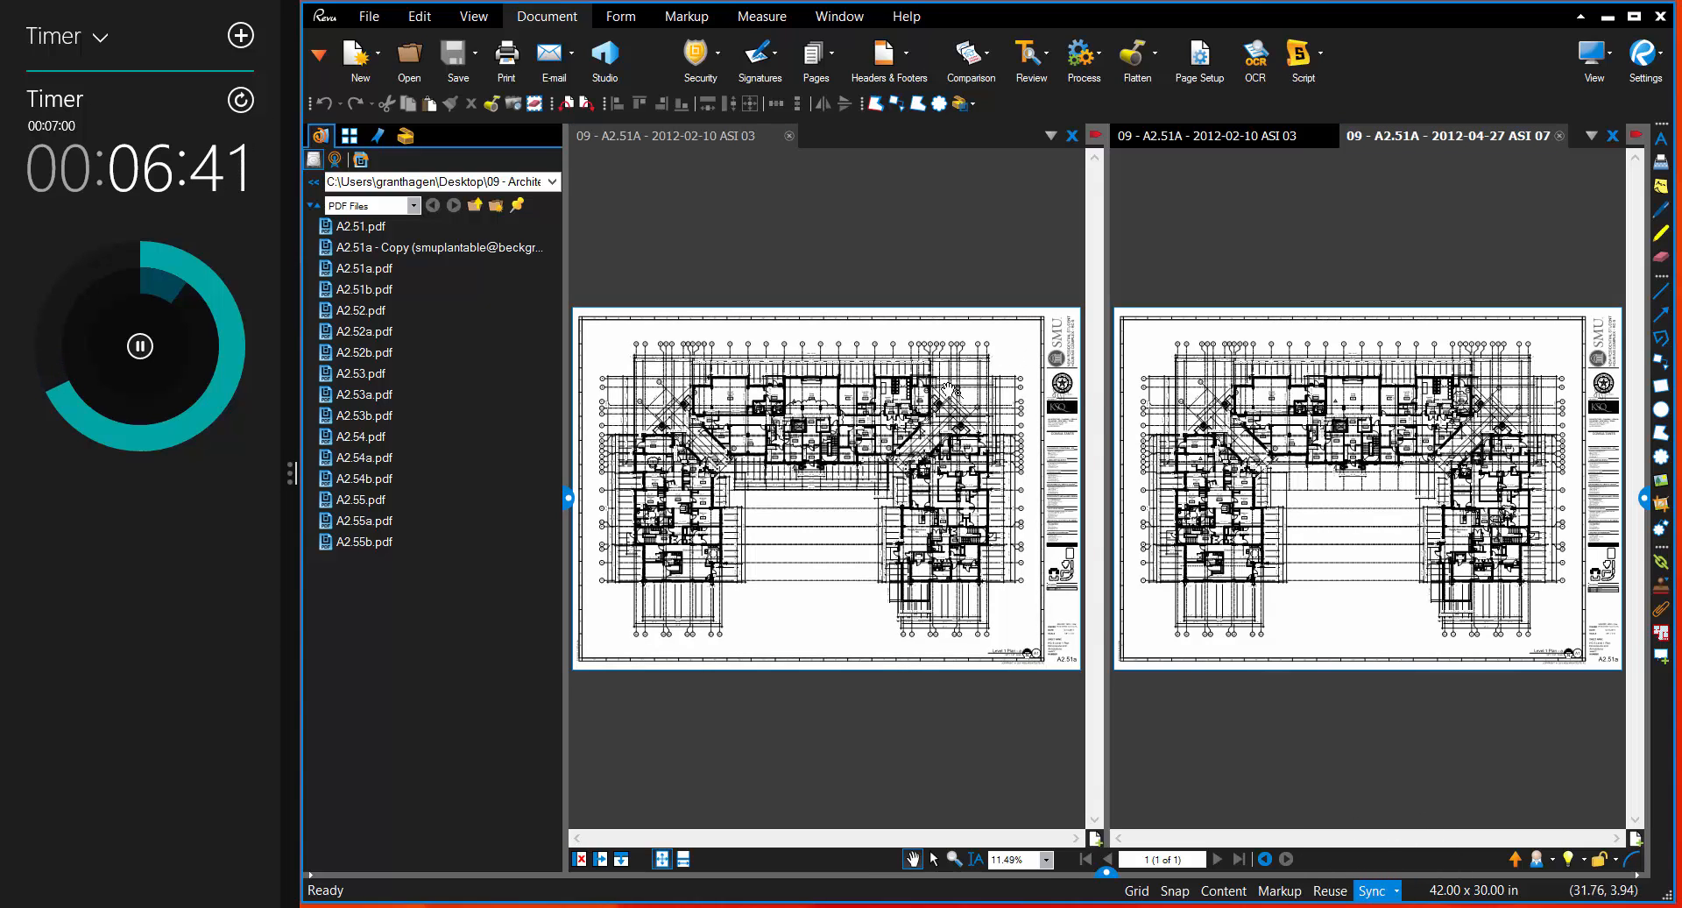
pyautogui.scroll(8, 930, 402)
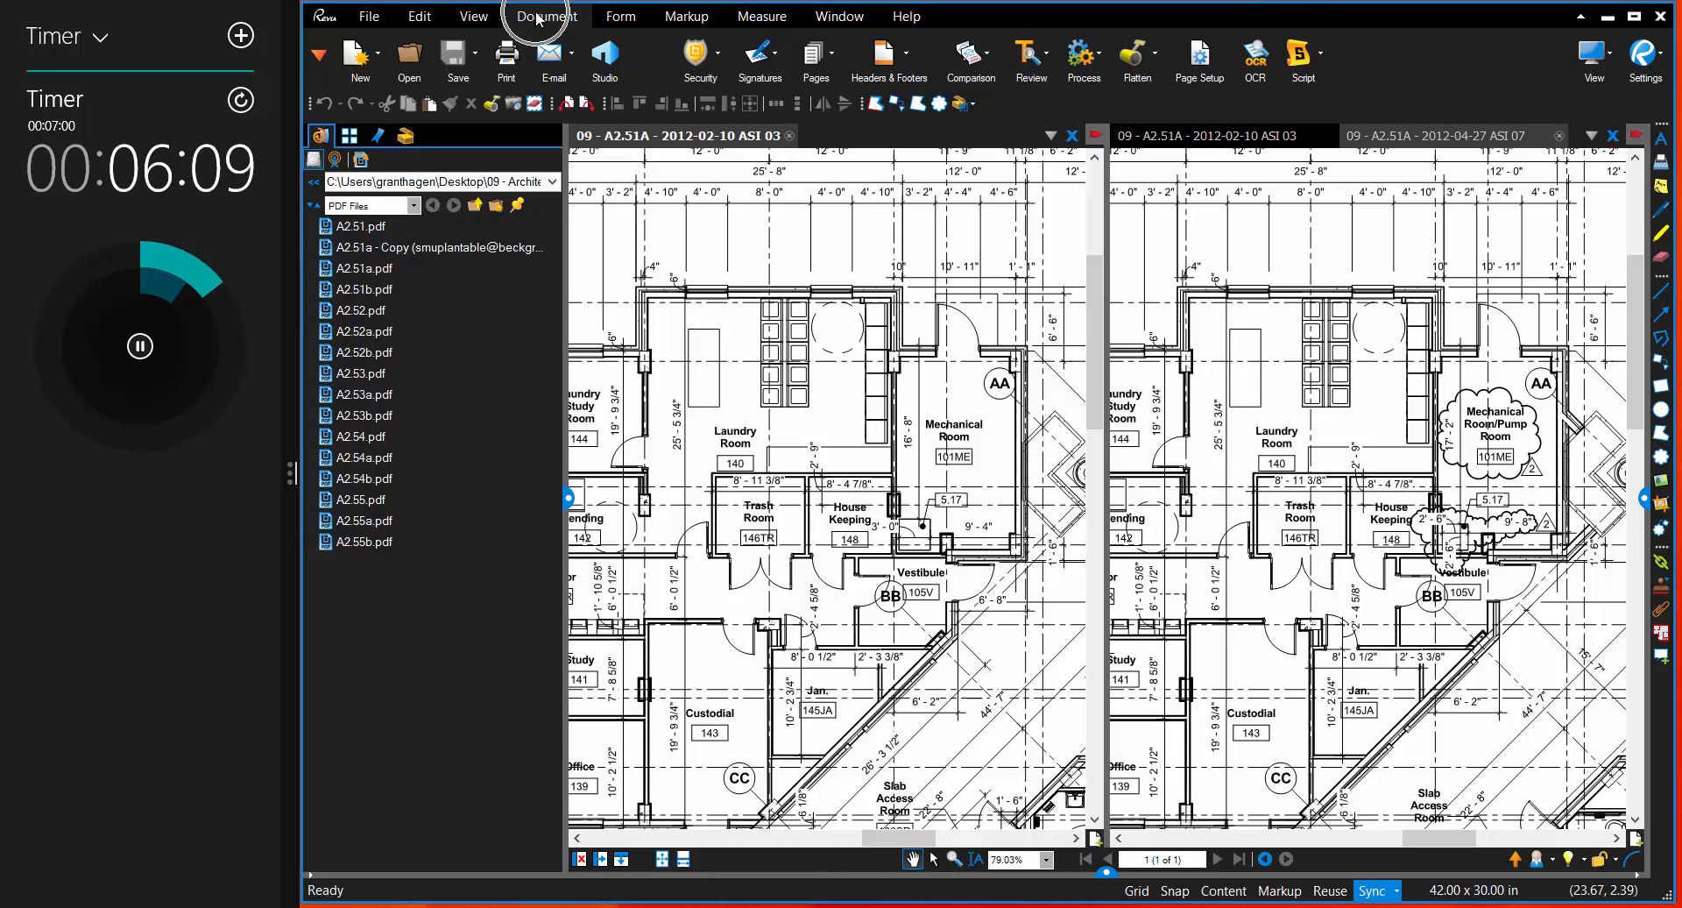
# Step: Start a document comparison and set Document A to the 09 - A2.51A - 2012-04-27 ASI 07 PDF
pyautogui.click(985, 65)
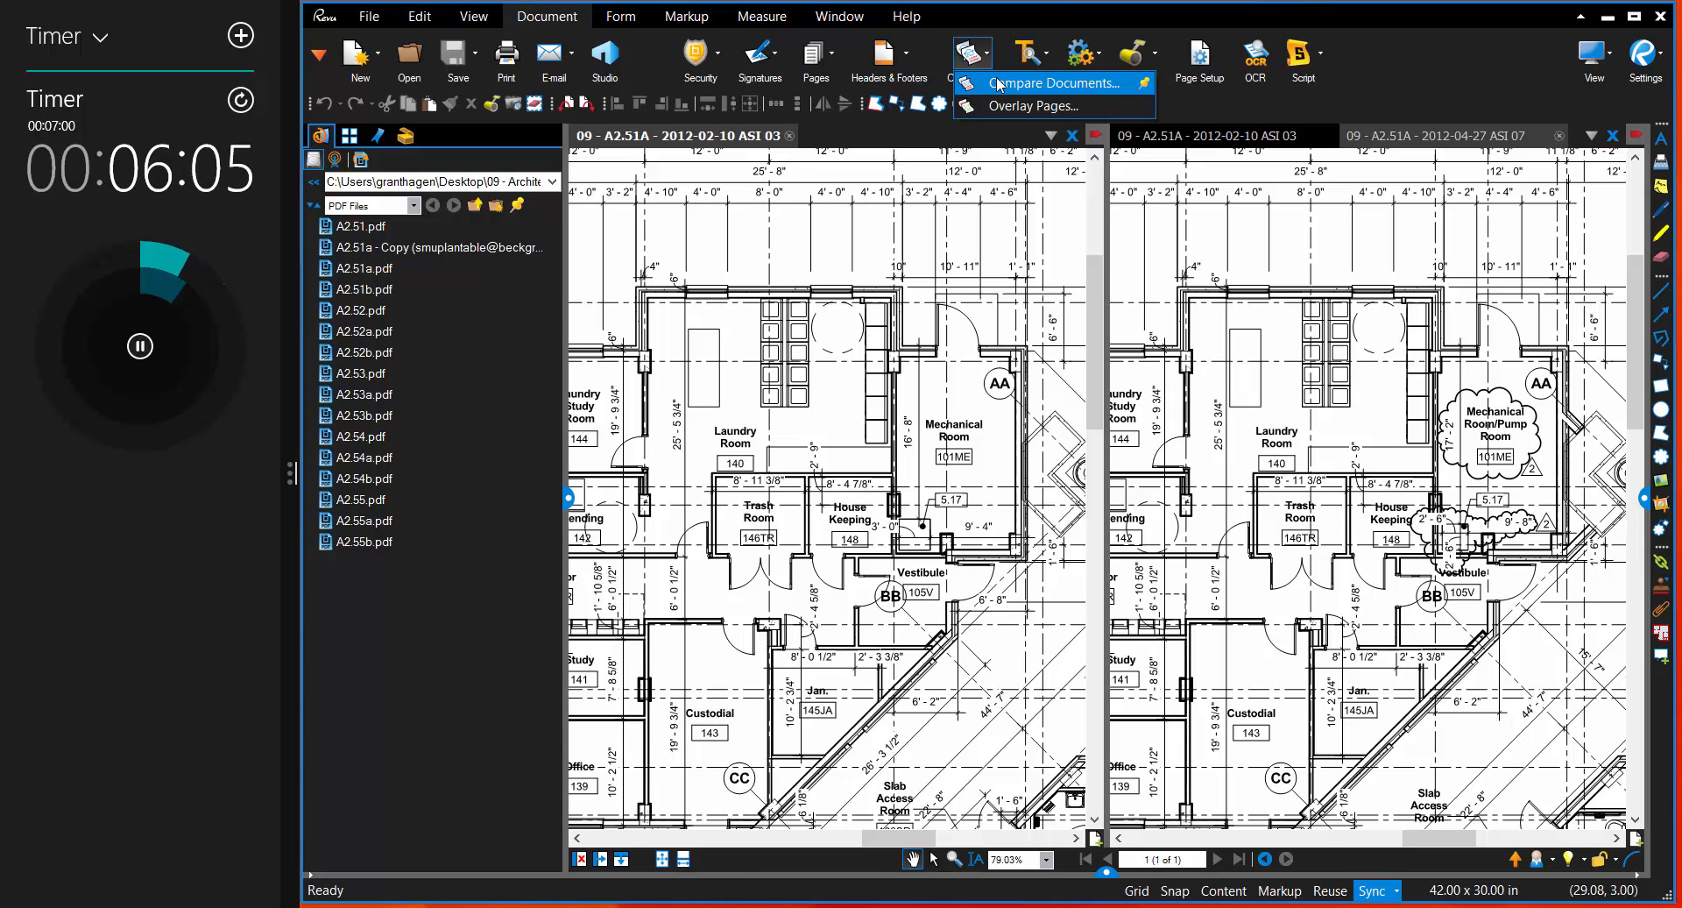
pyautogui.click(998, 85)
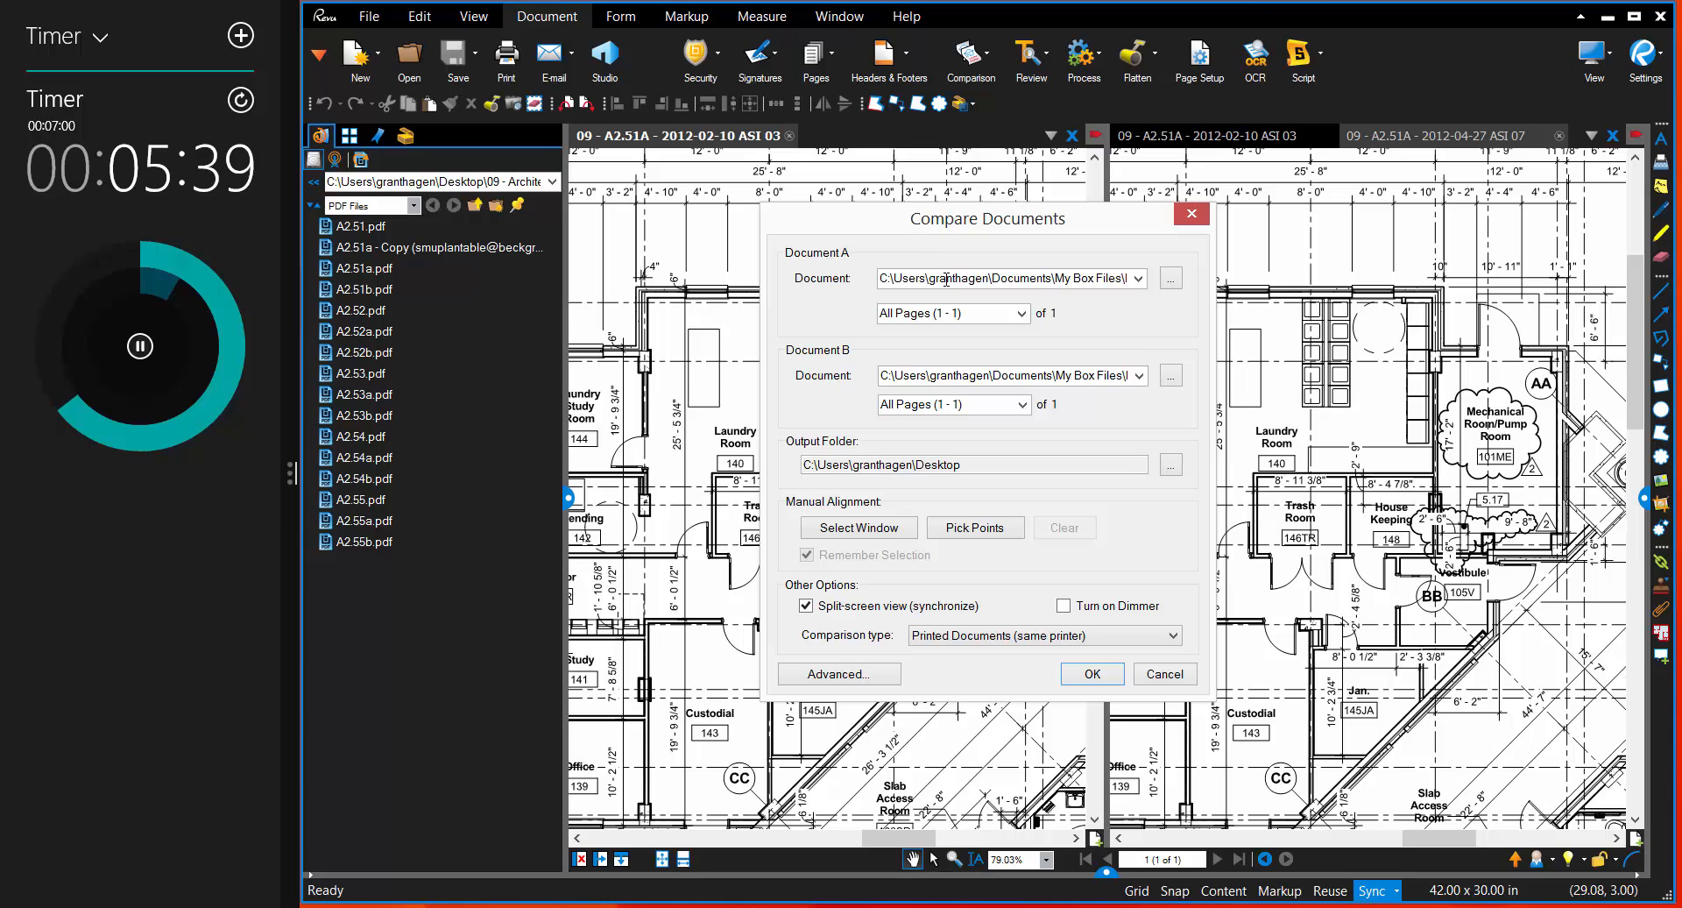
pyautogui.click(1077, 278)
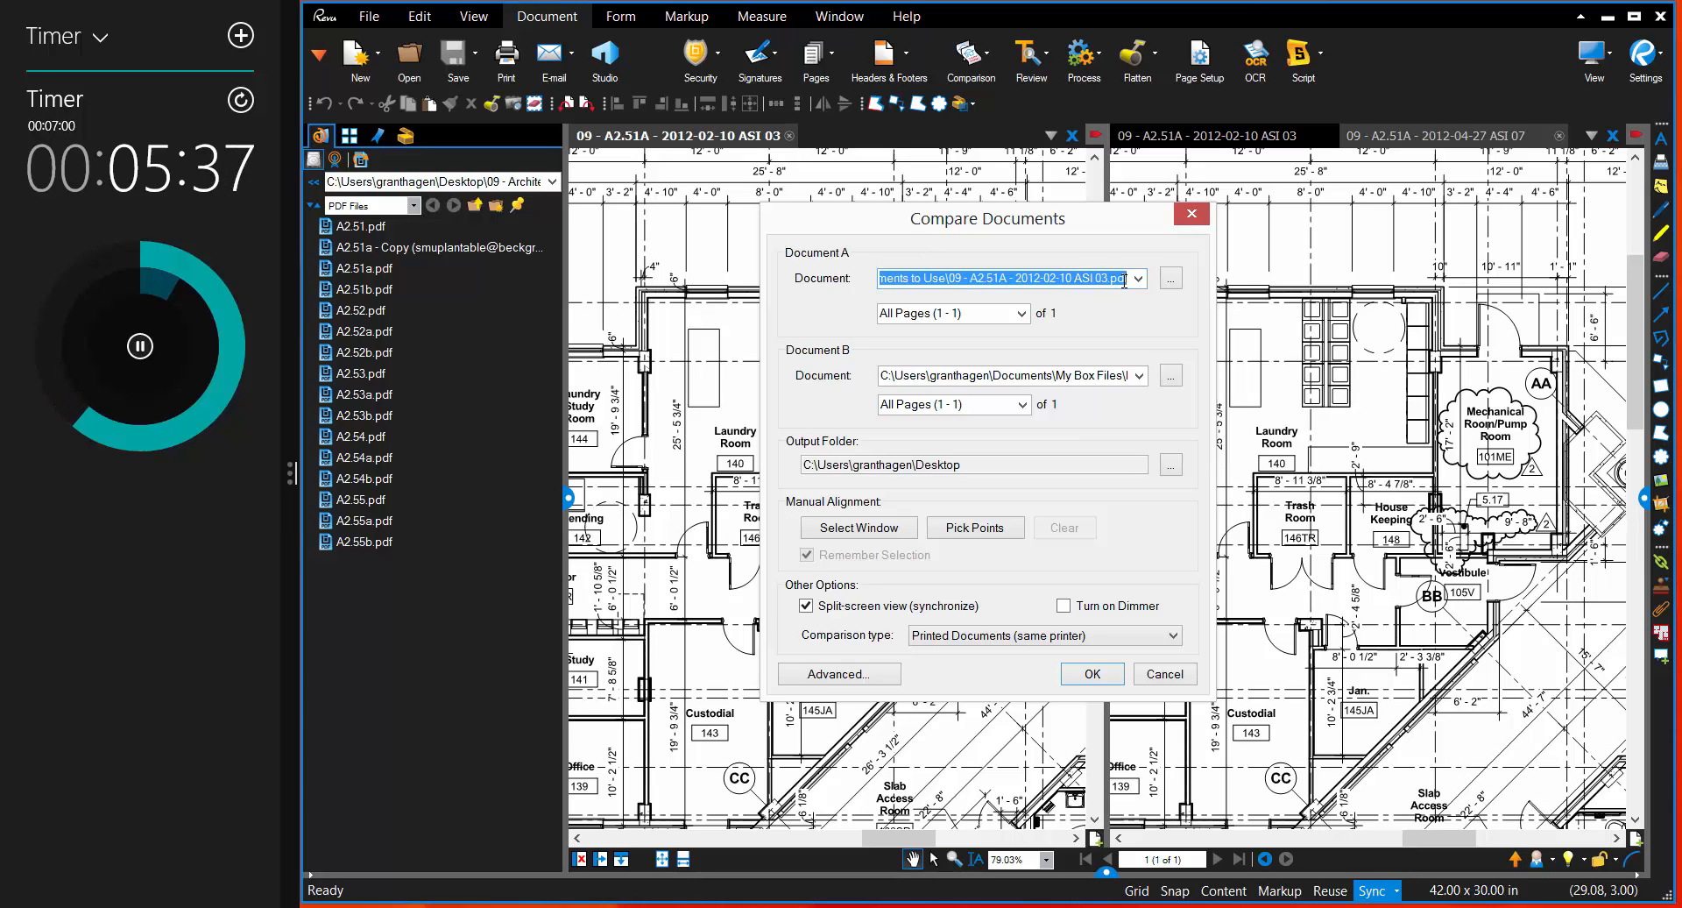
pyautogui.click(1139, 278)
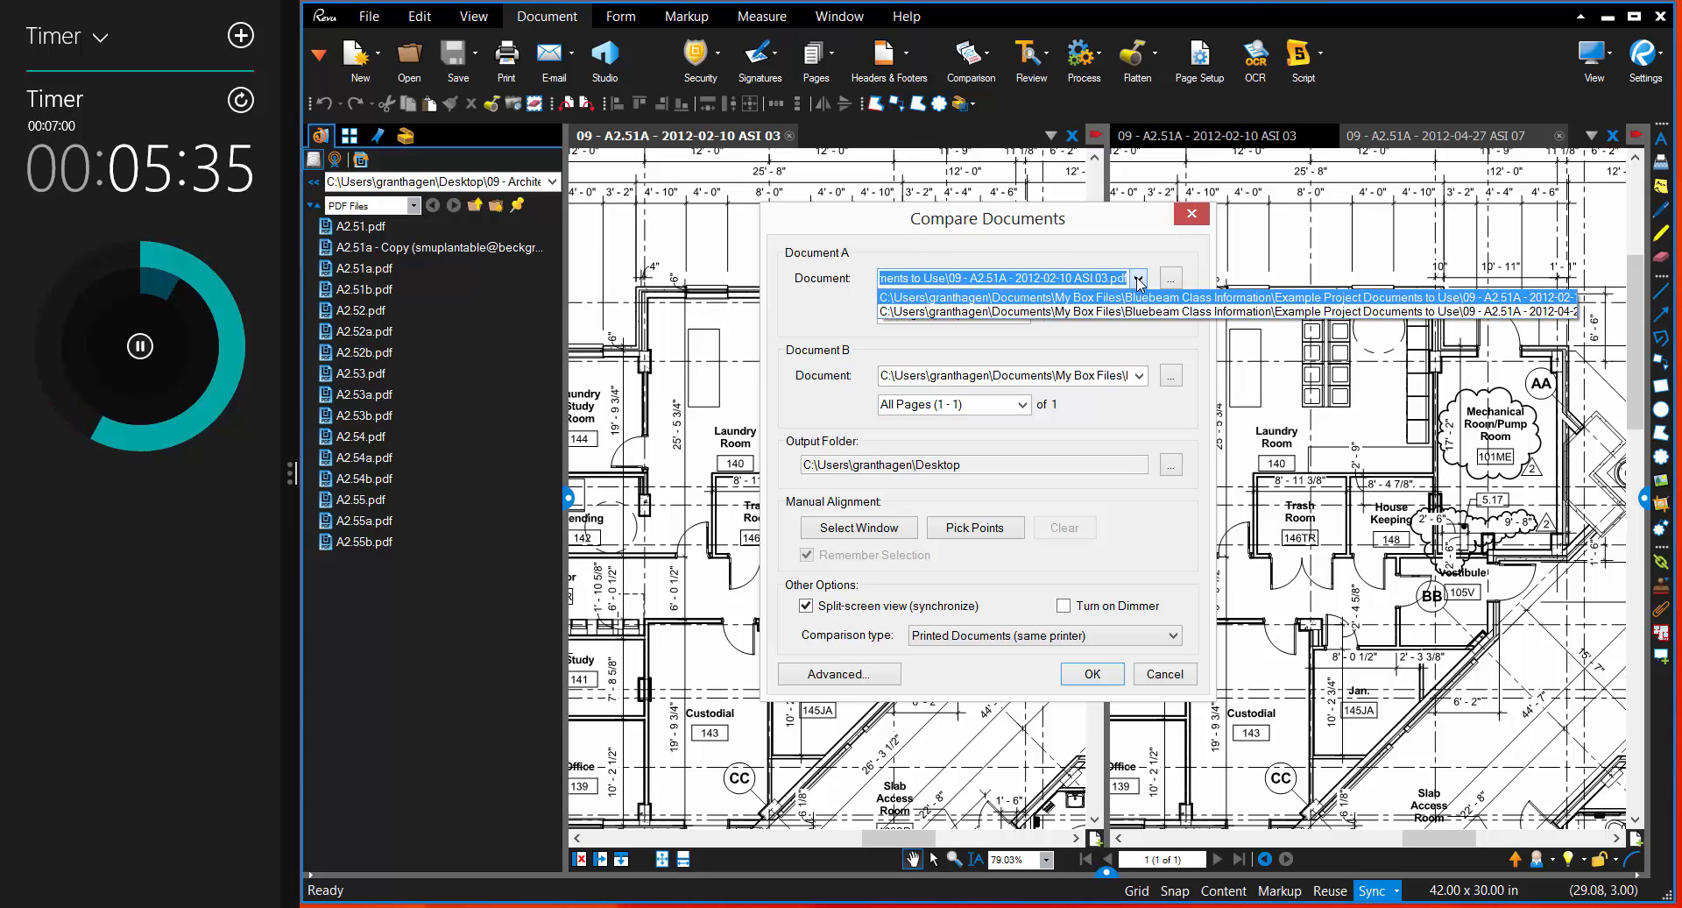
pyautogui.click(1126, 312)
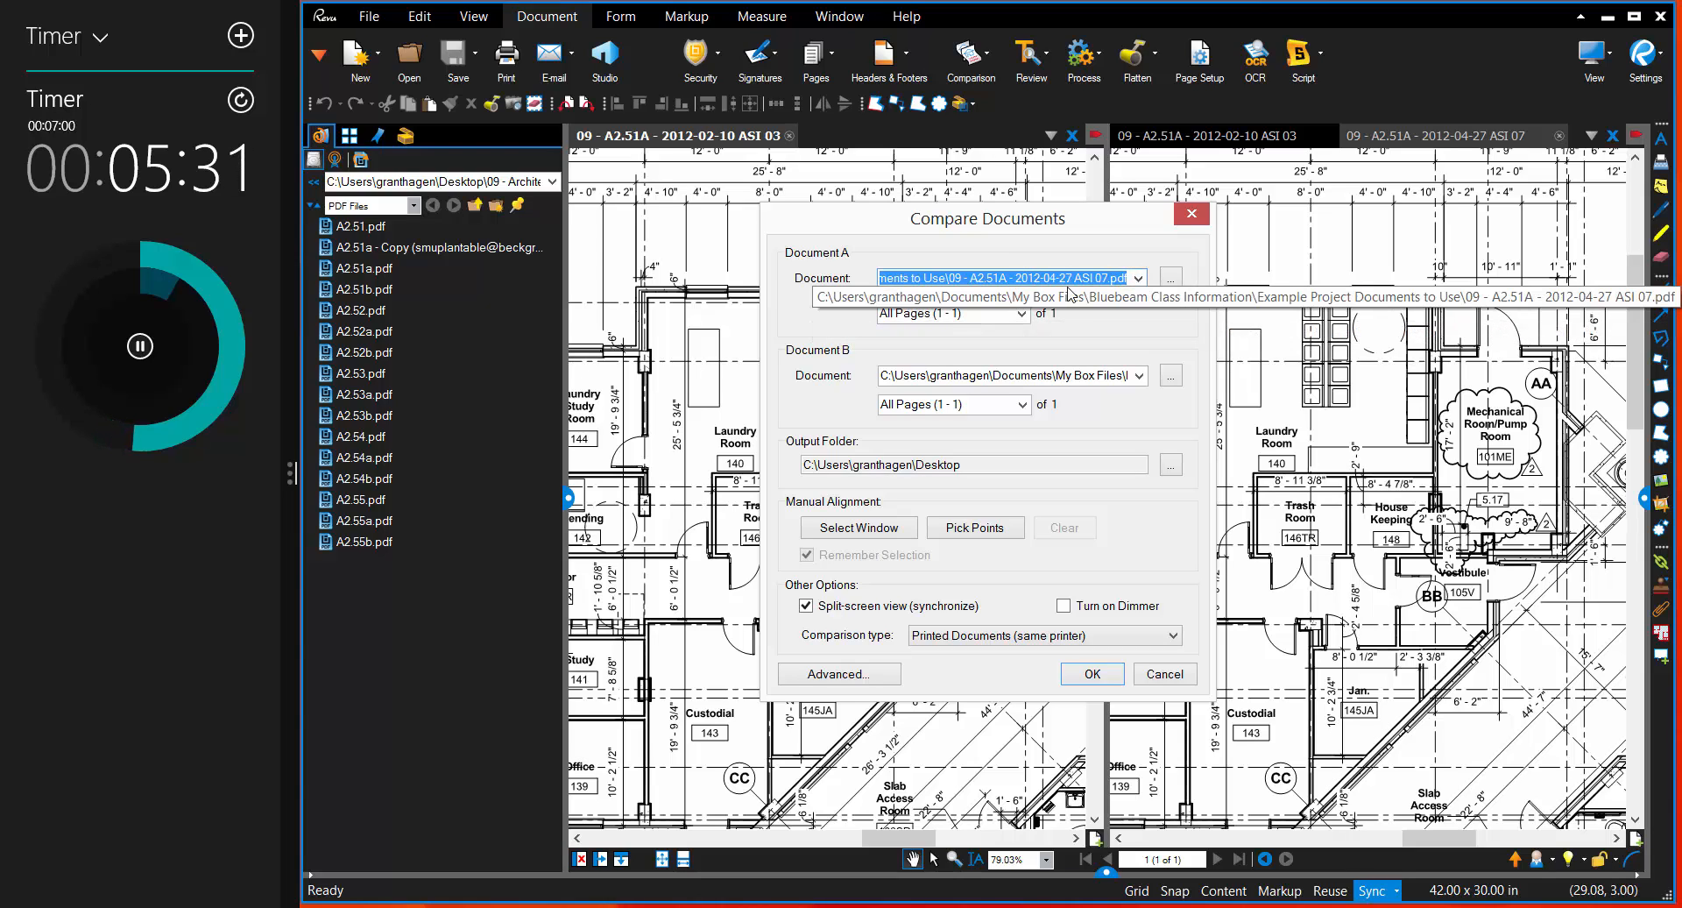
# Step: Set Document B to the 09 - A2.51A - 2012-02-10 ASI 03 PDF and run the comparison
pyautogui.click(1139, 376)
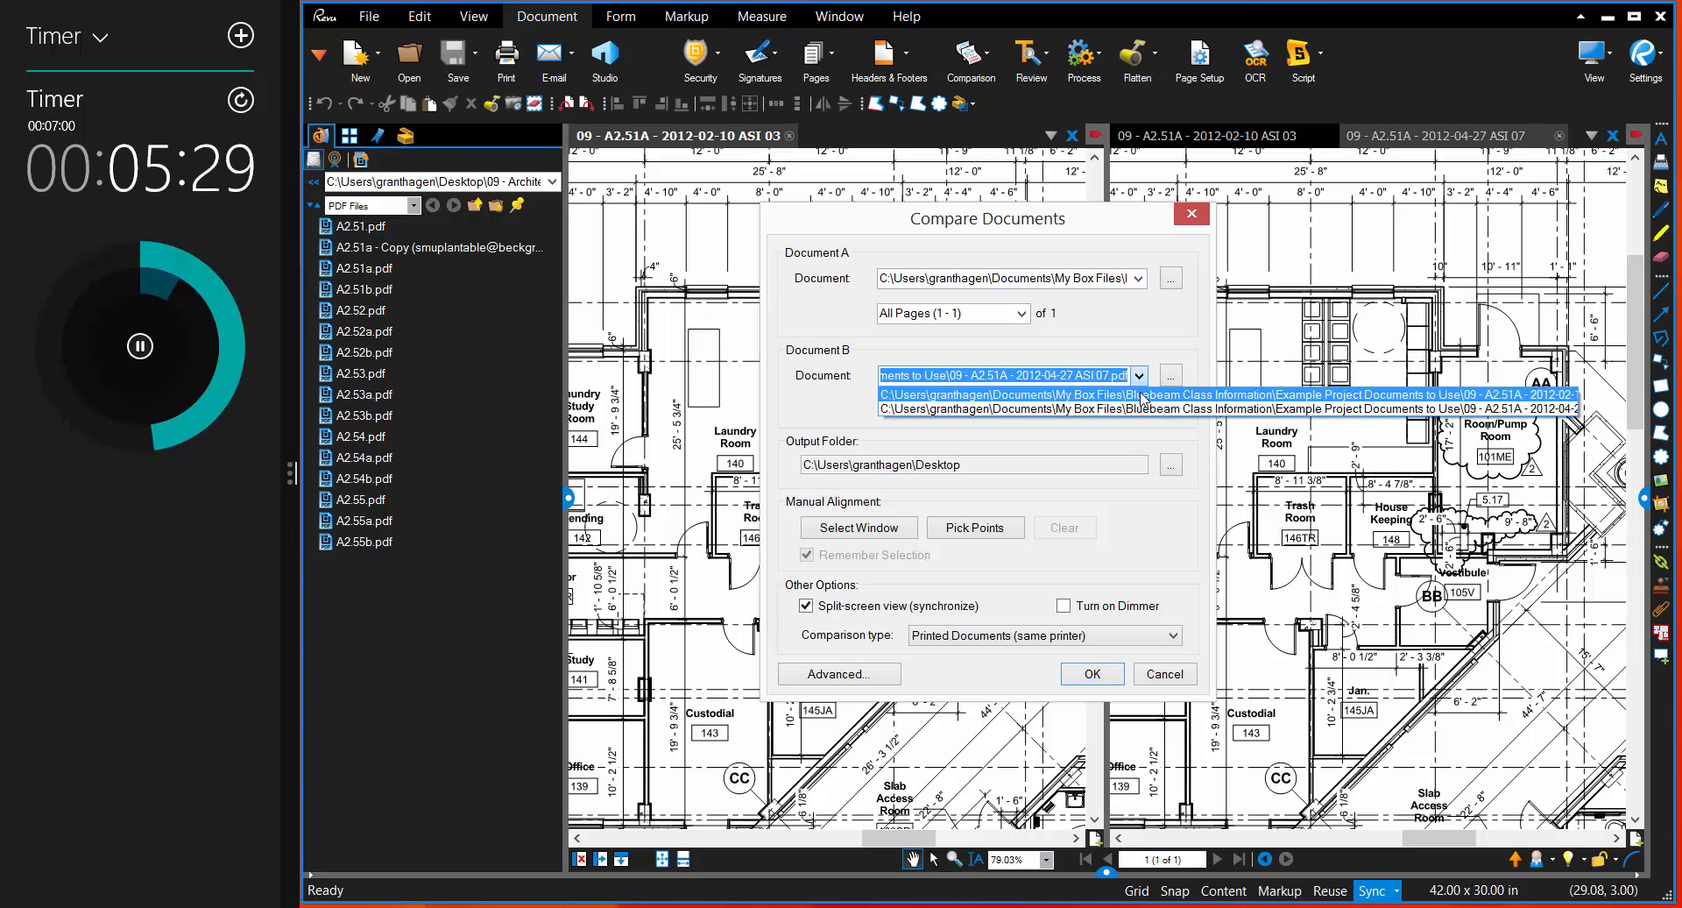
pyautogui.click(1140, 395)
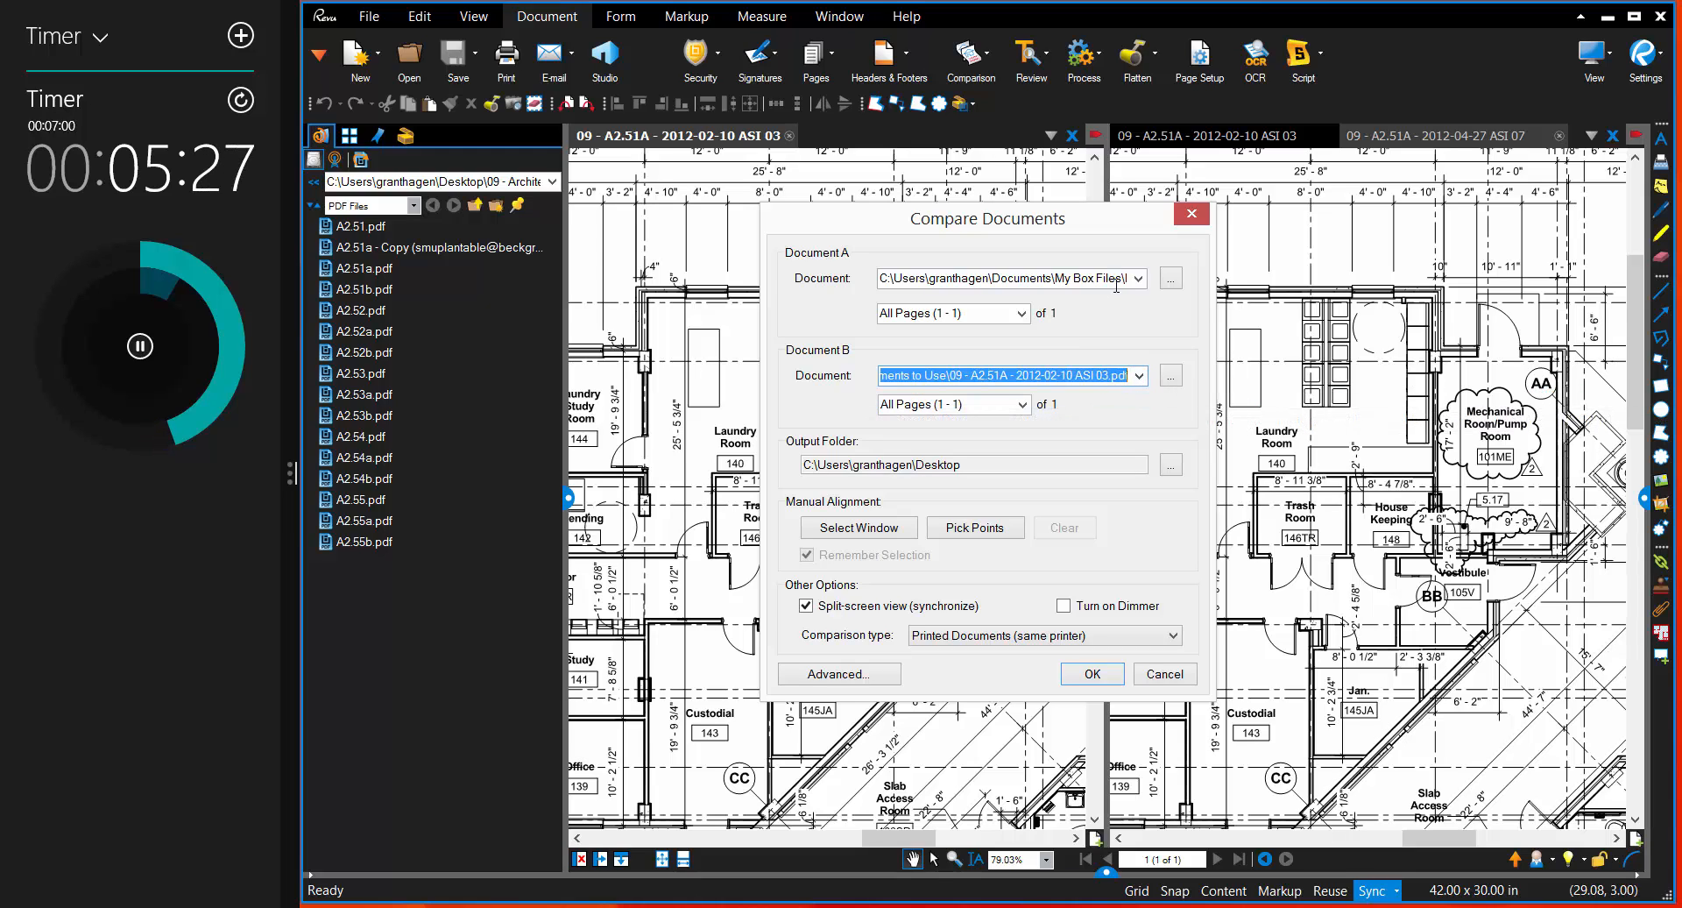
pyautogui.click(1113, 279)
pyautogui.click(1105, 376)
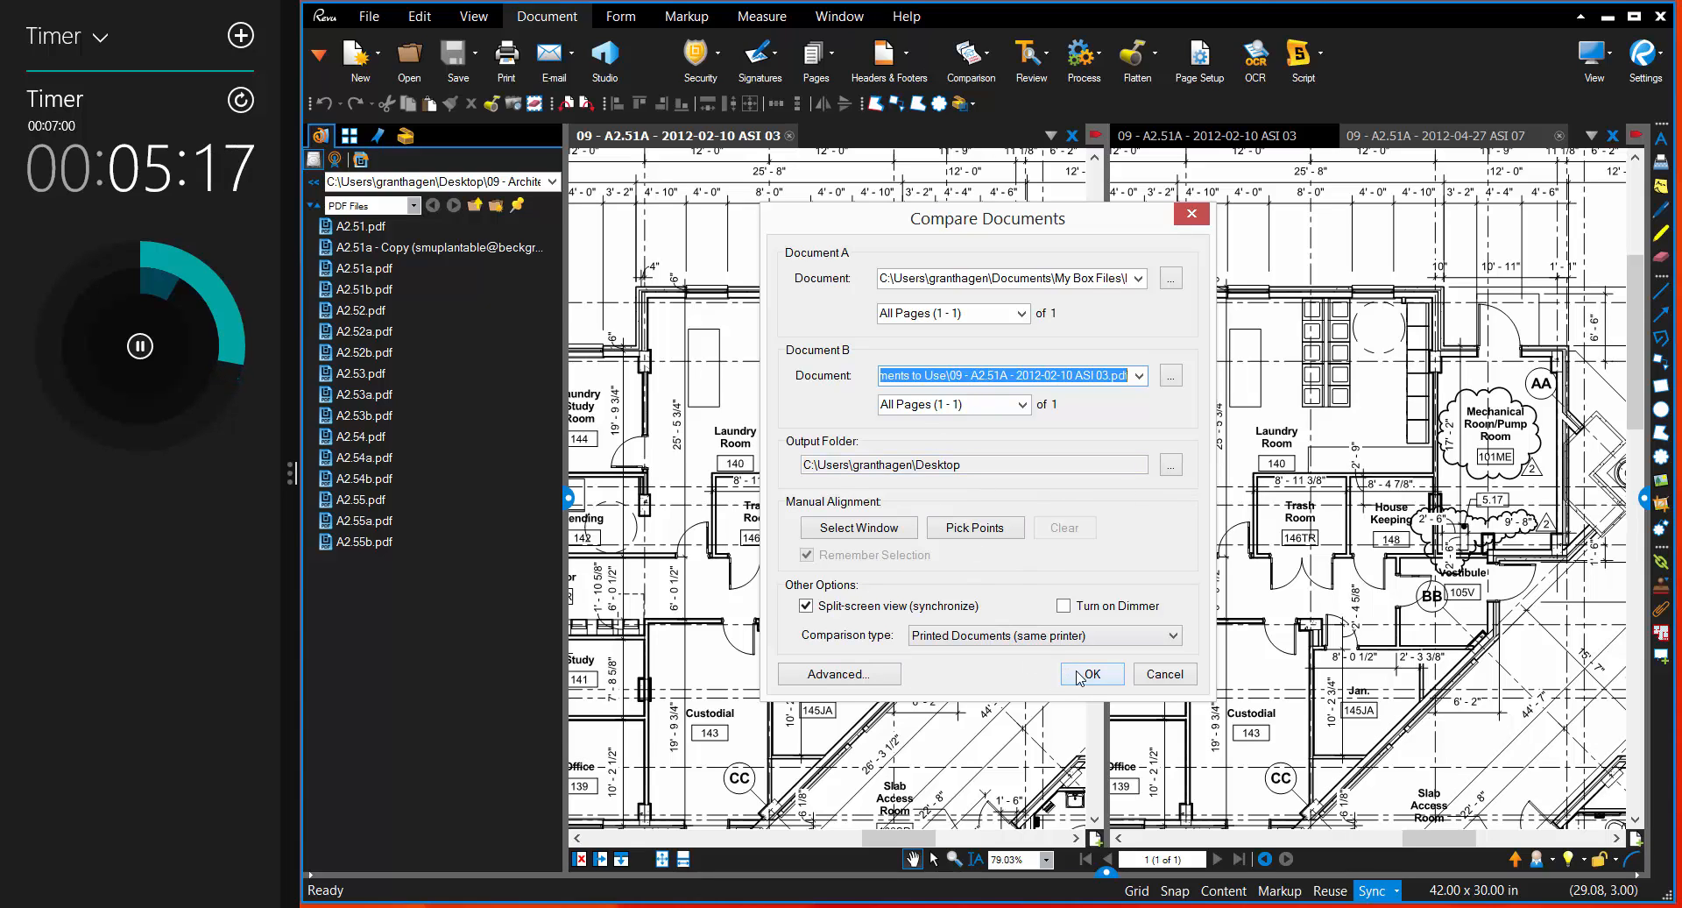
pyautogui.click(1091, 674)
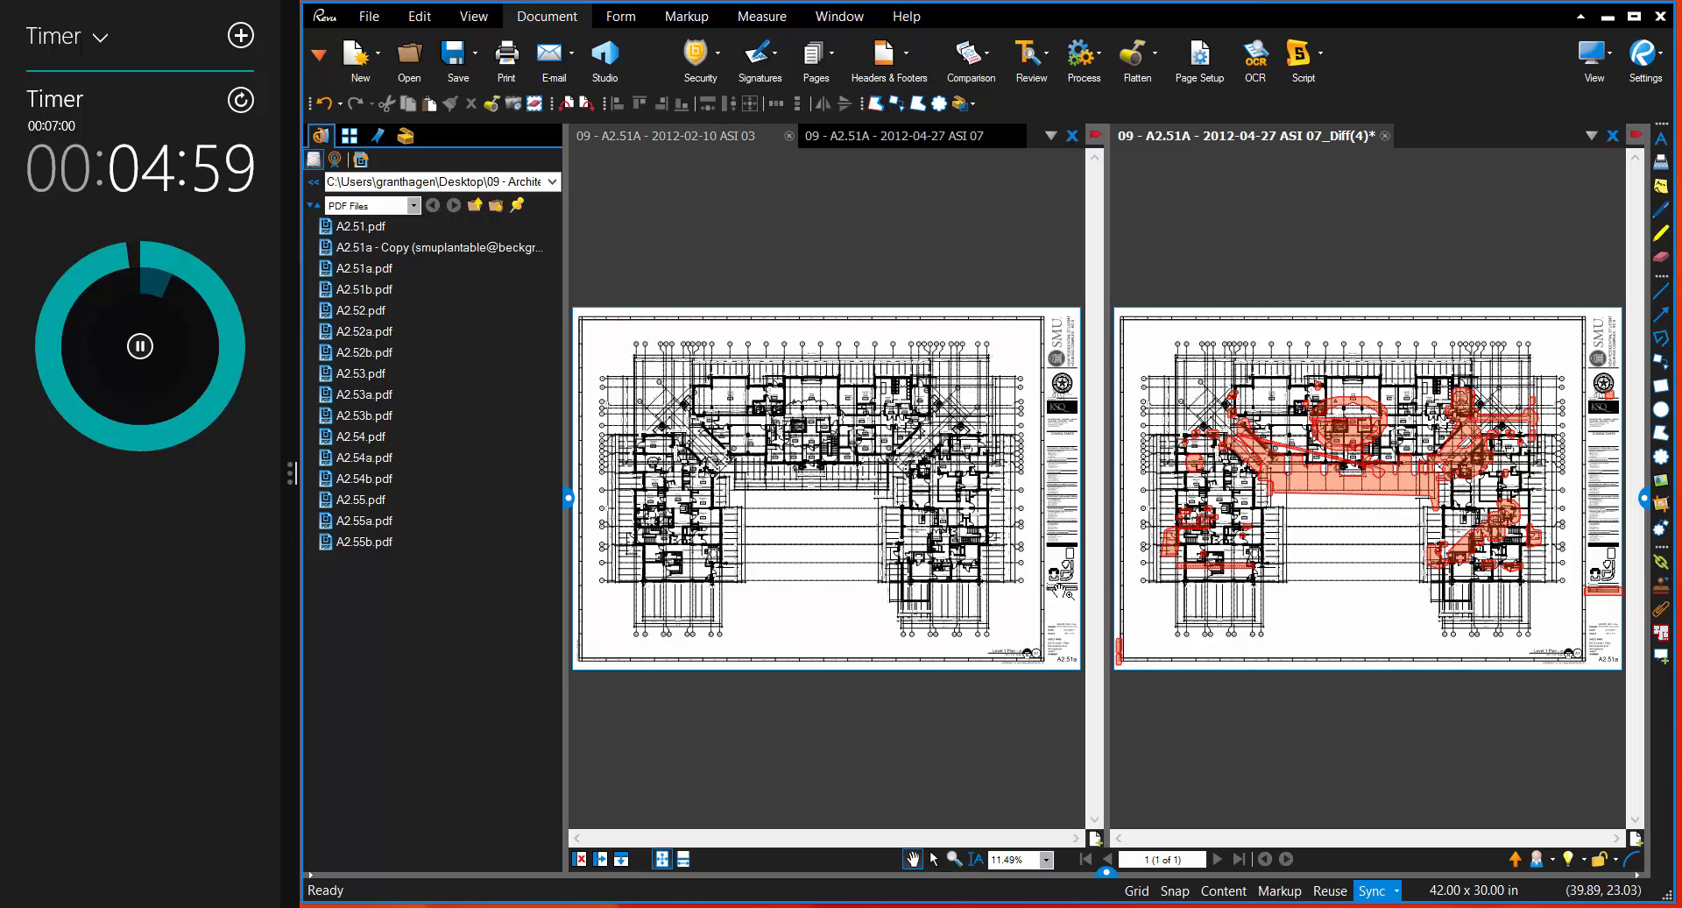
# Step: Examine the marked differences in the revisions block and around the mechanical room against the older drawing
pyautogui.scroll(10, 1054, 584)
pyautogui.moveTo(1041, 565); pyautogui.dragTo(789, 483)
pyautogui.scroll(4, 789, 484)
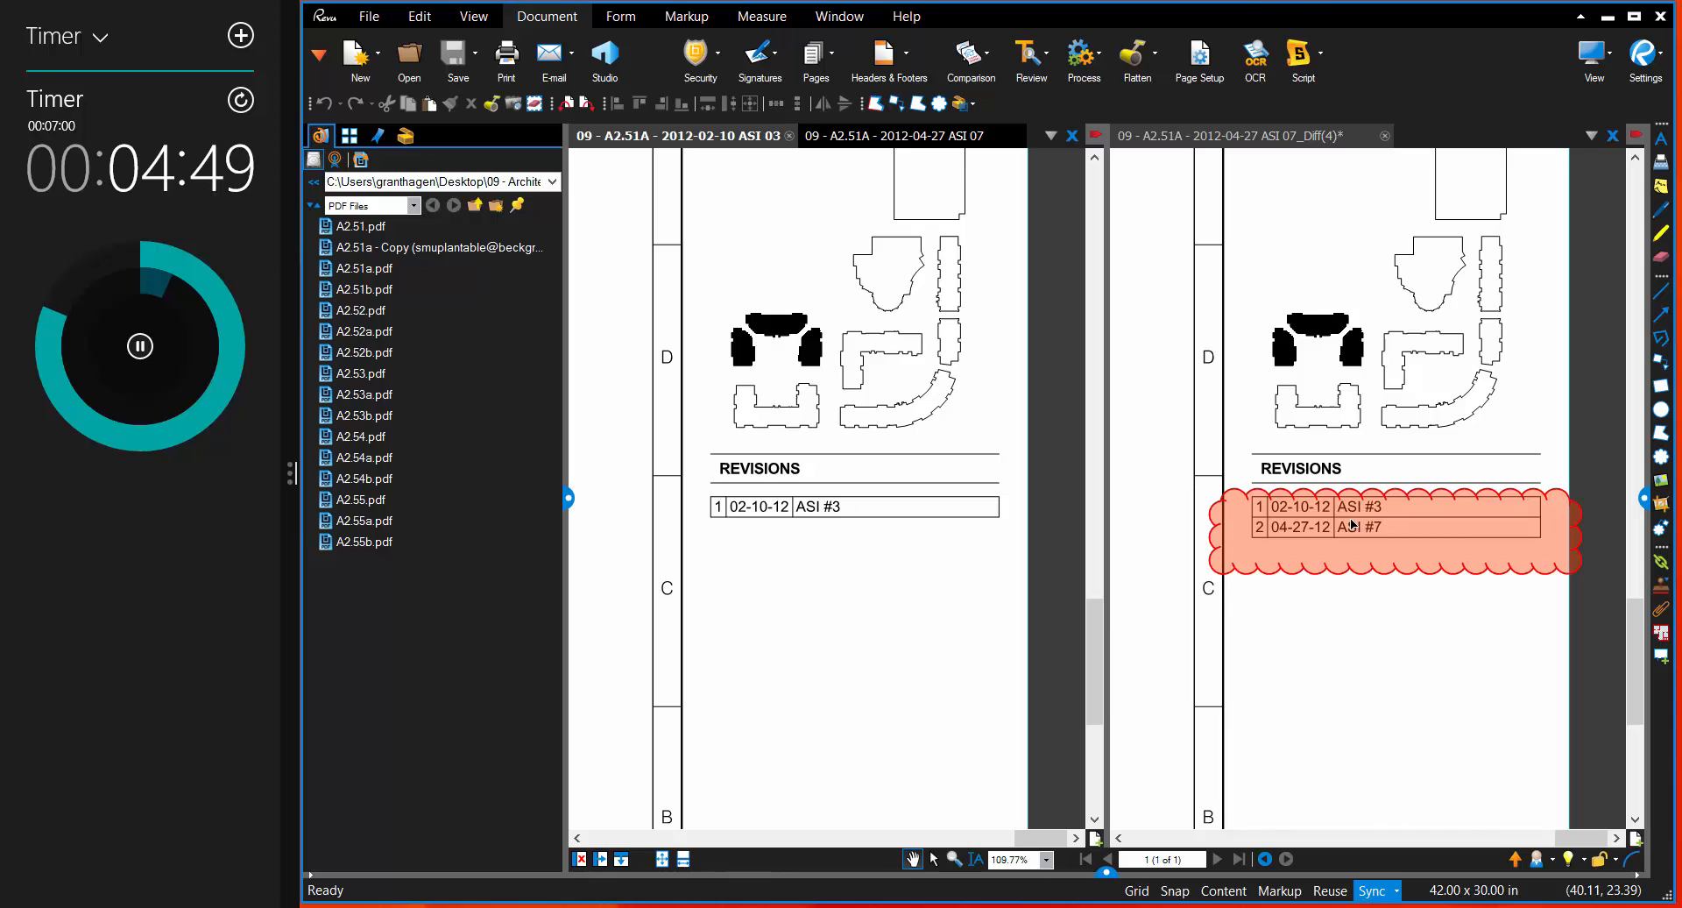
pyautogui.scroll(-6, 846, 360)
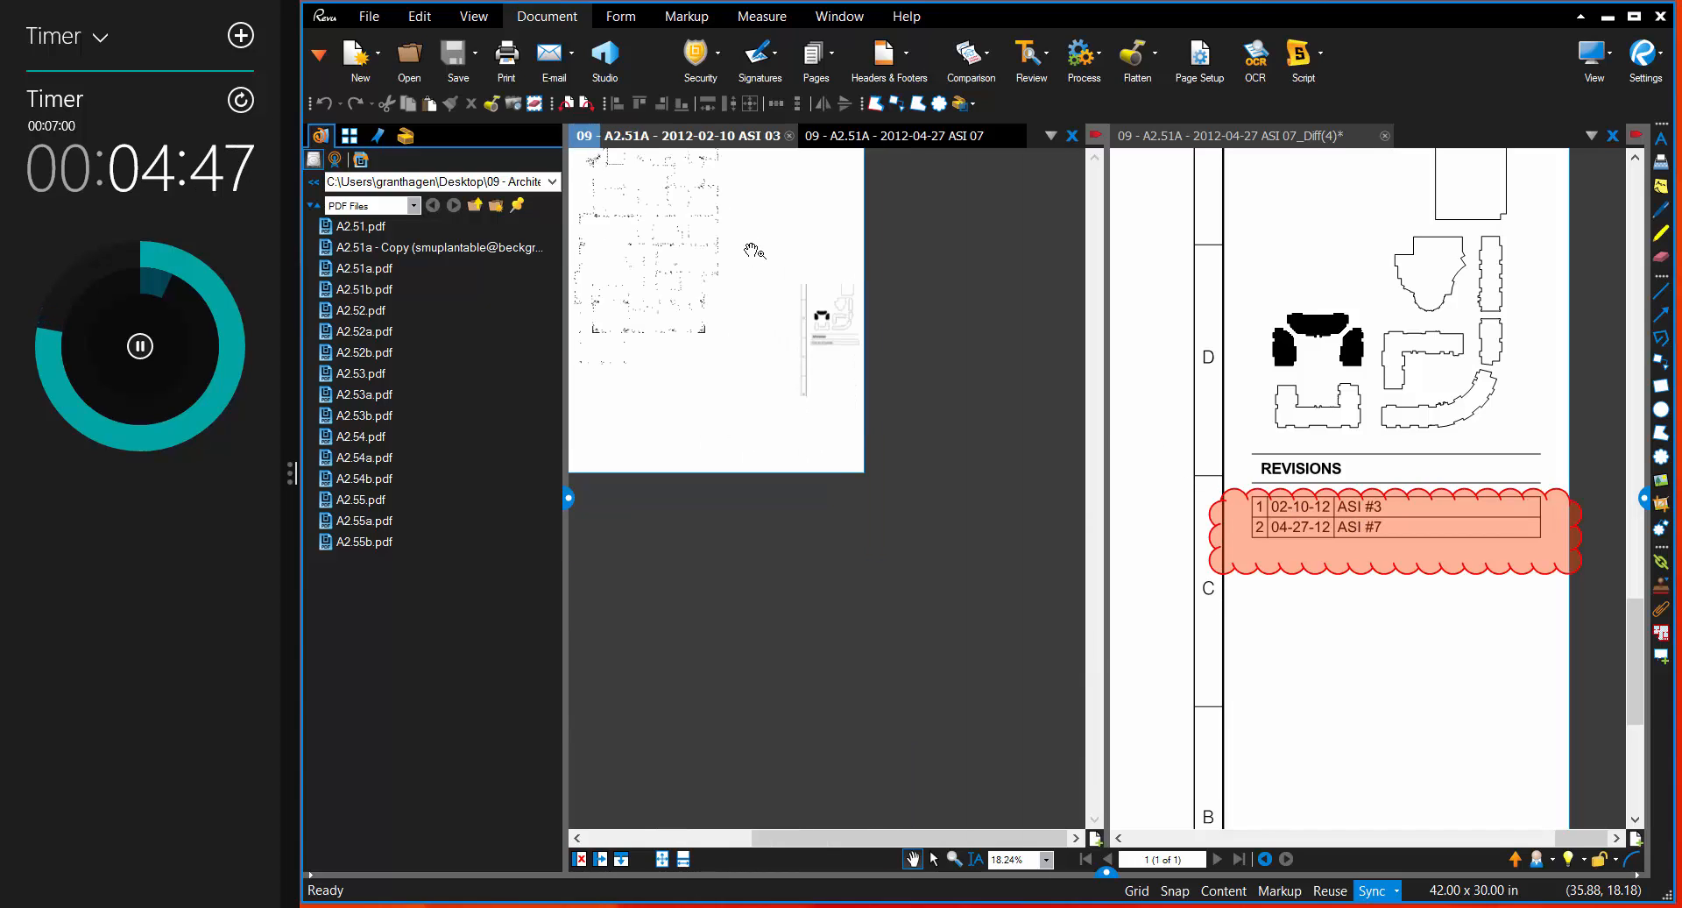
pyautogui.scroll(3, 920, 436)
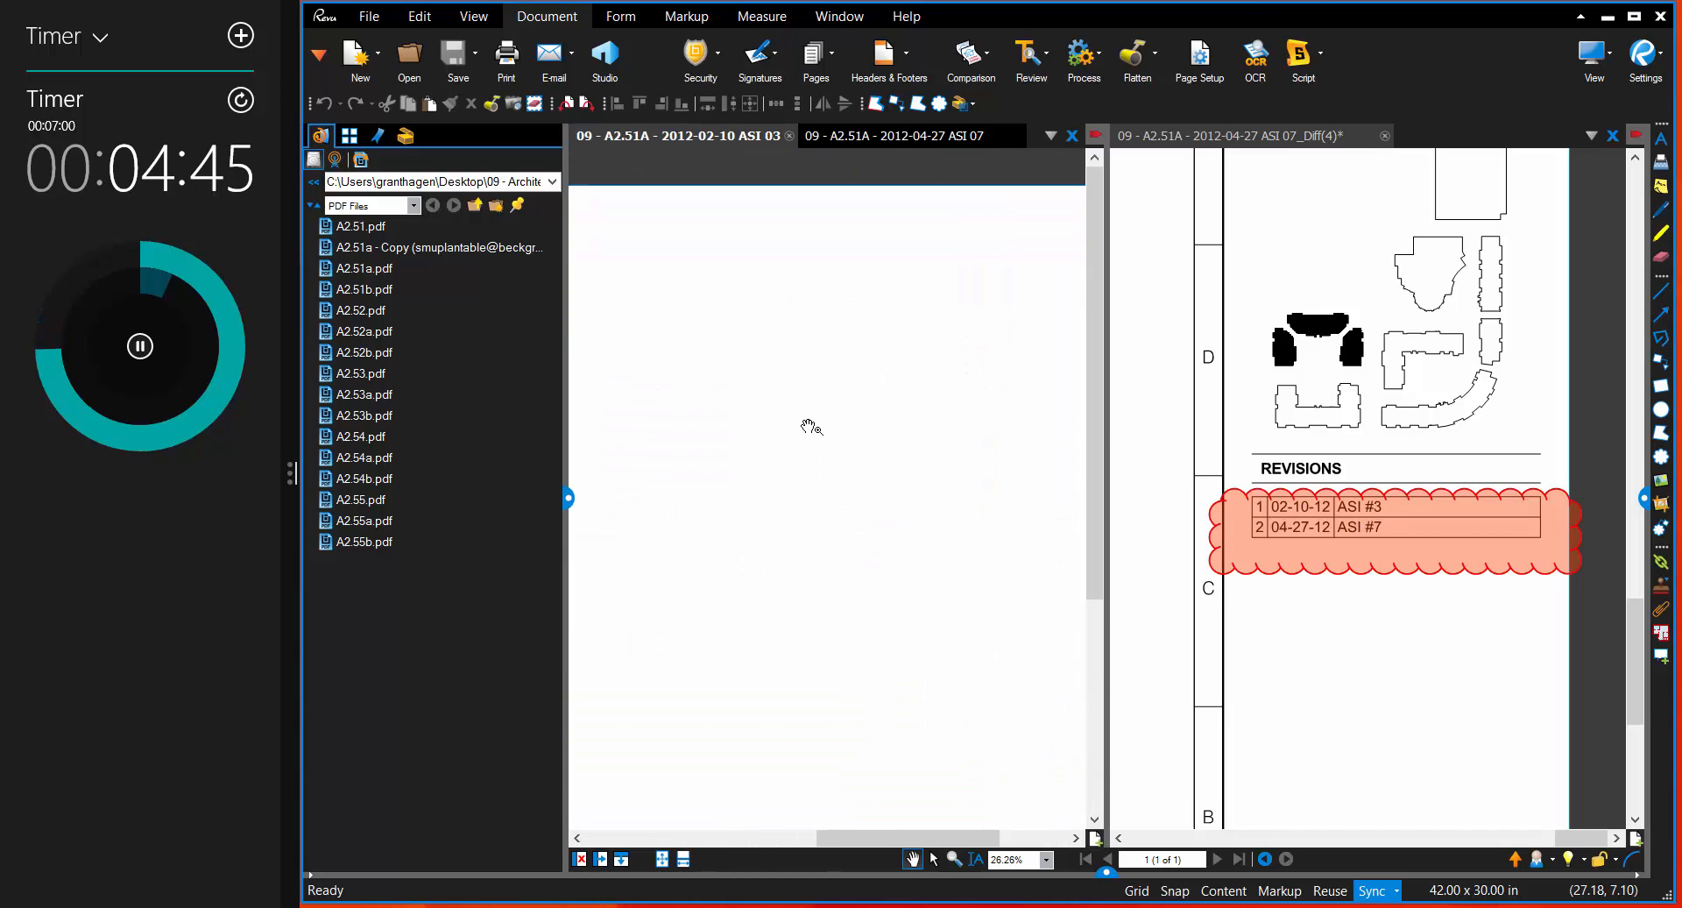
pyautogui.scroll(1, 797, 421)
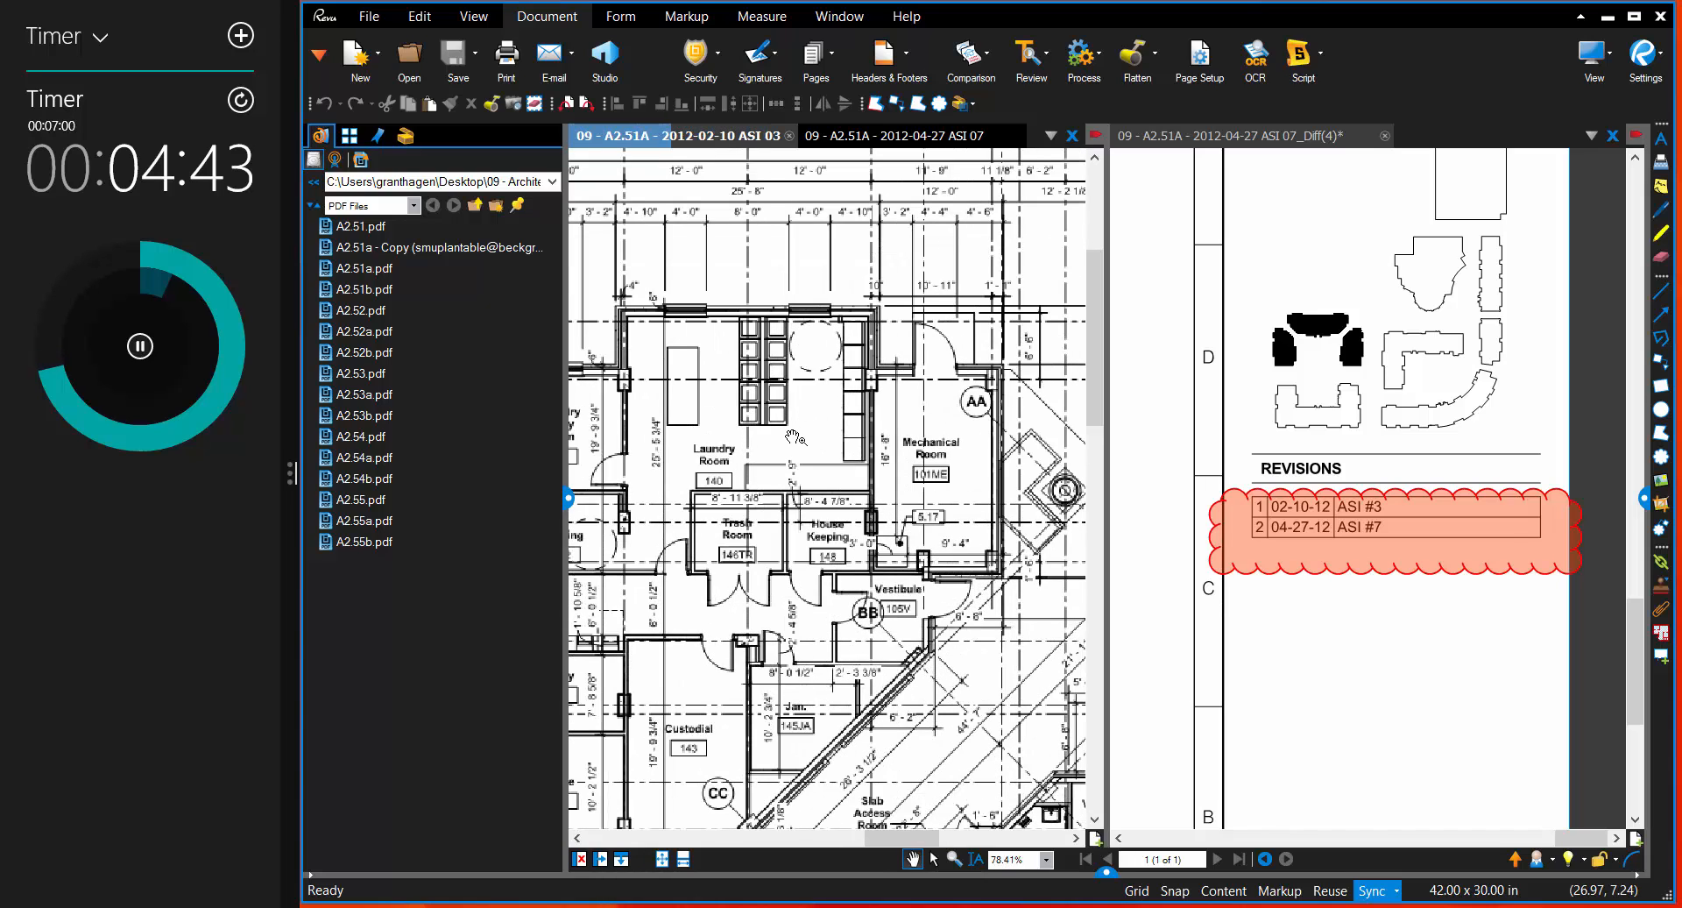
pyautogui.moveTo(793, 417); pyautogui.dragTo(806, 382)
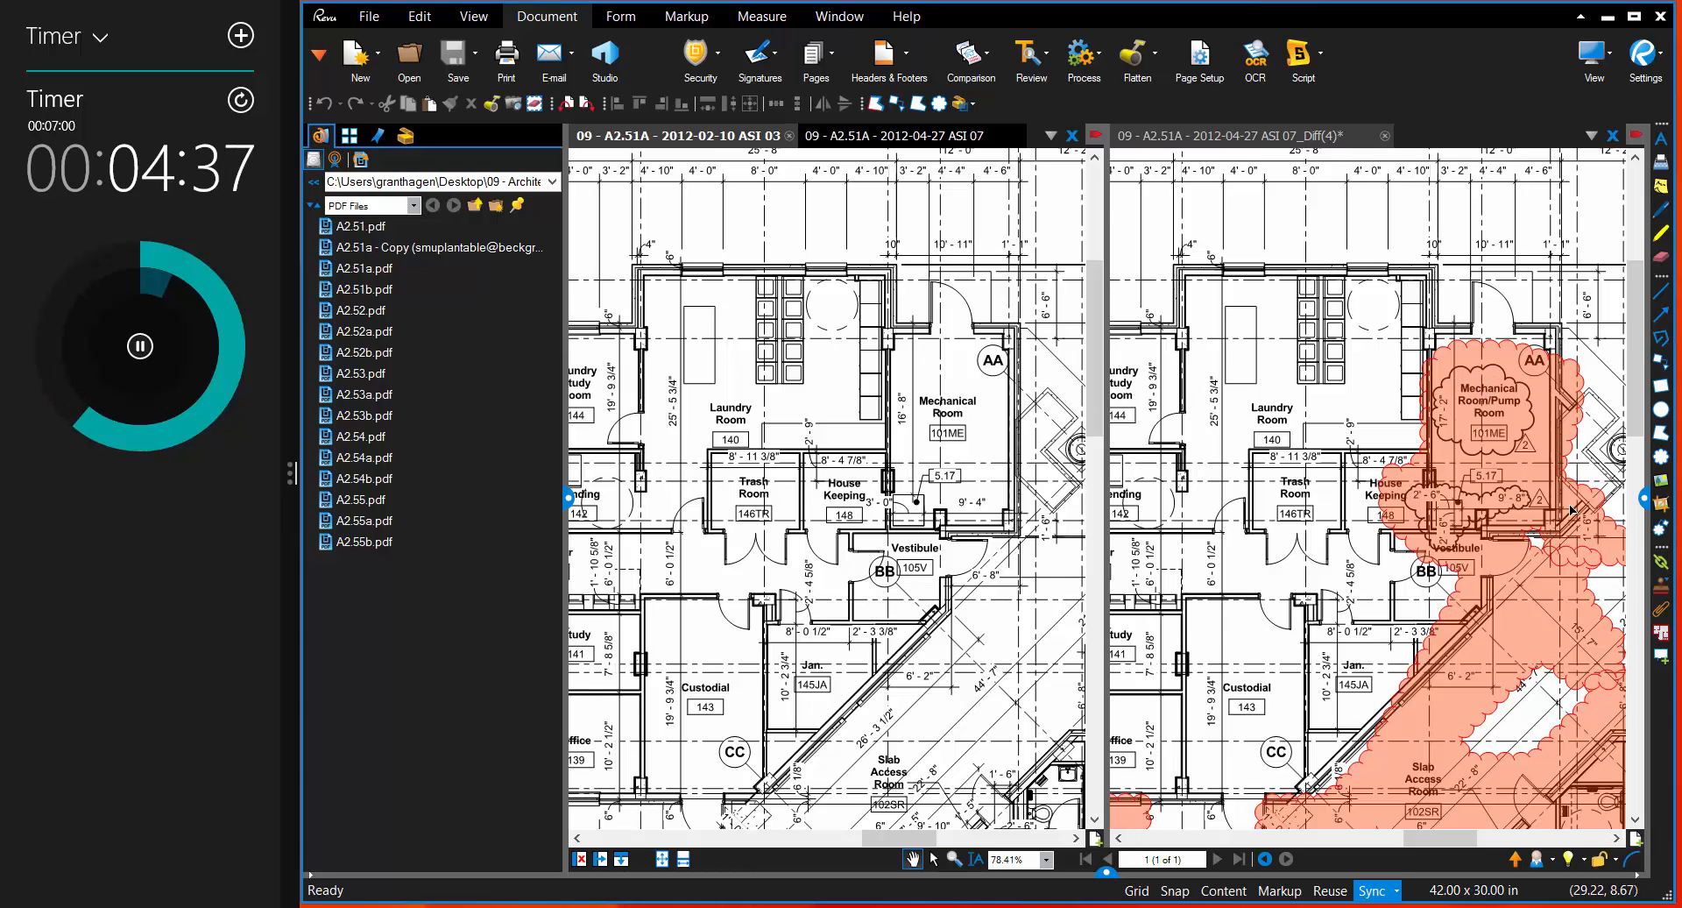
# Step: Check the editing options available for the difference cloud covering the Mechanical Room/Pump Room
pyautogui.click(1474, 404)
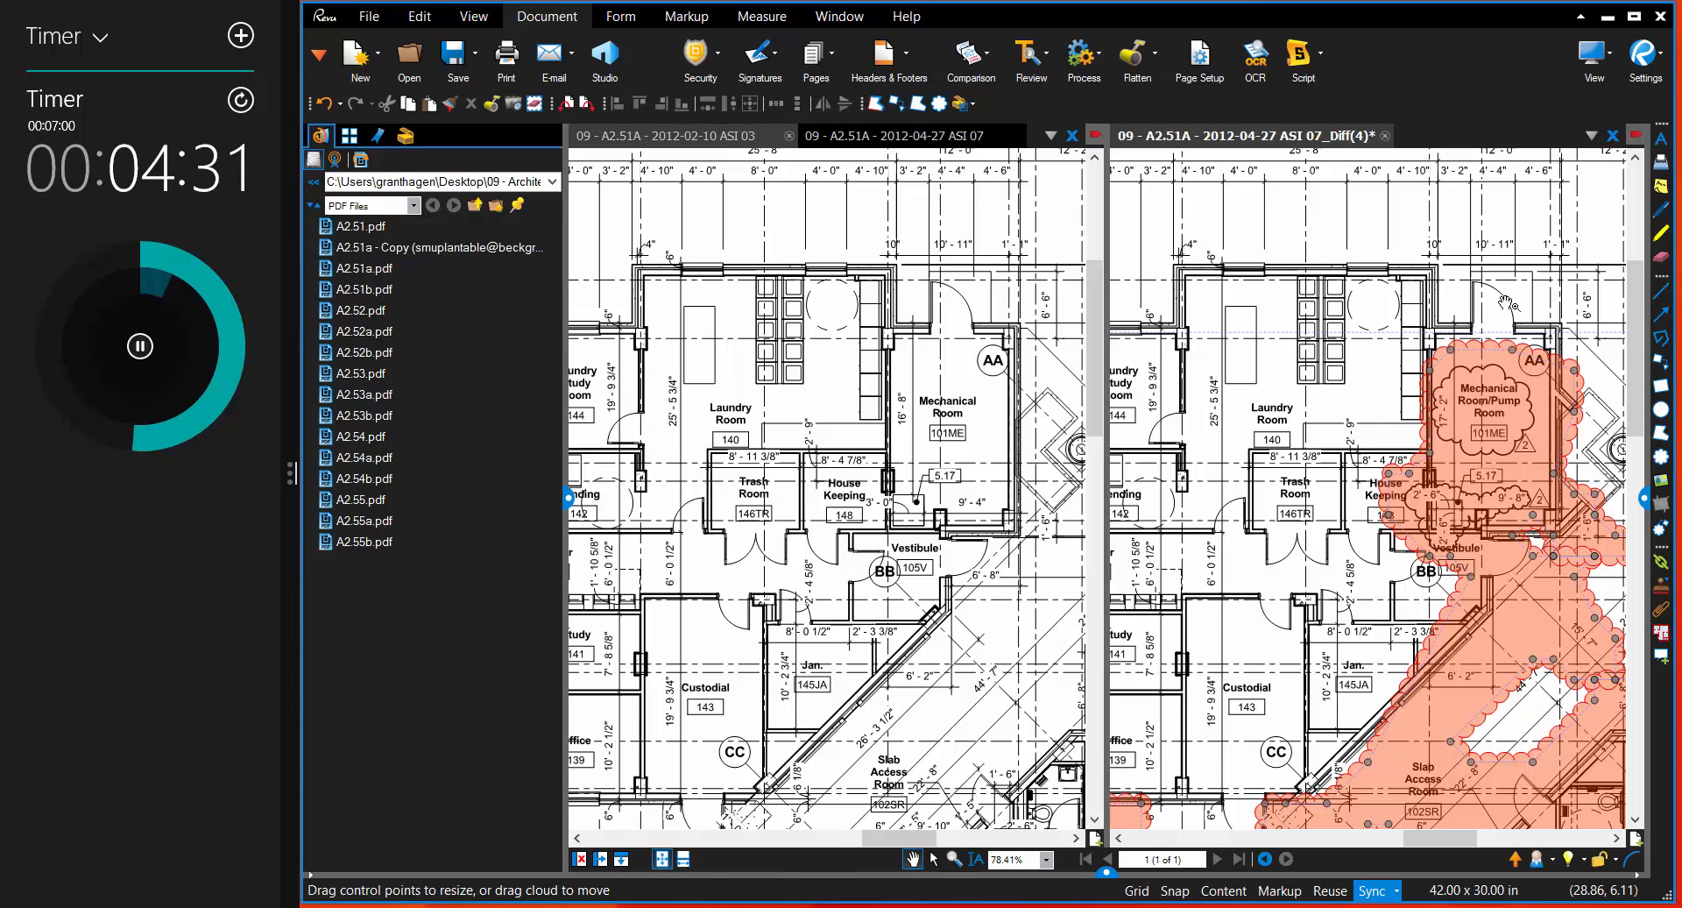
pyautogui.rightClick(1482, 425)
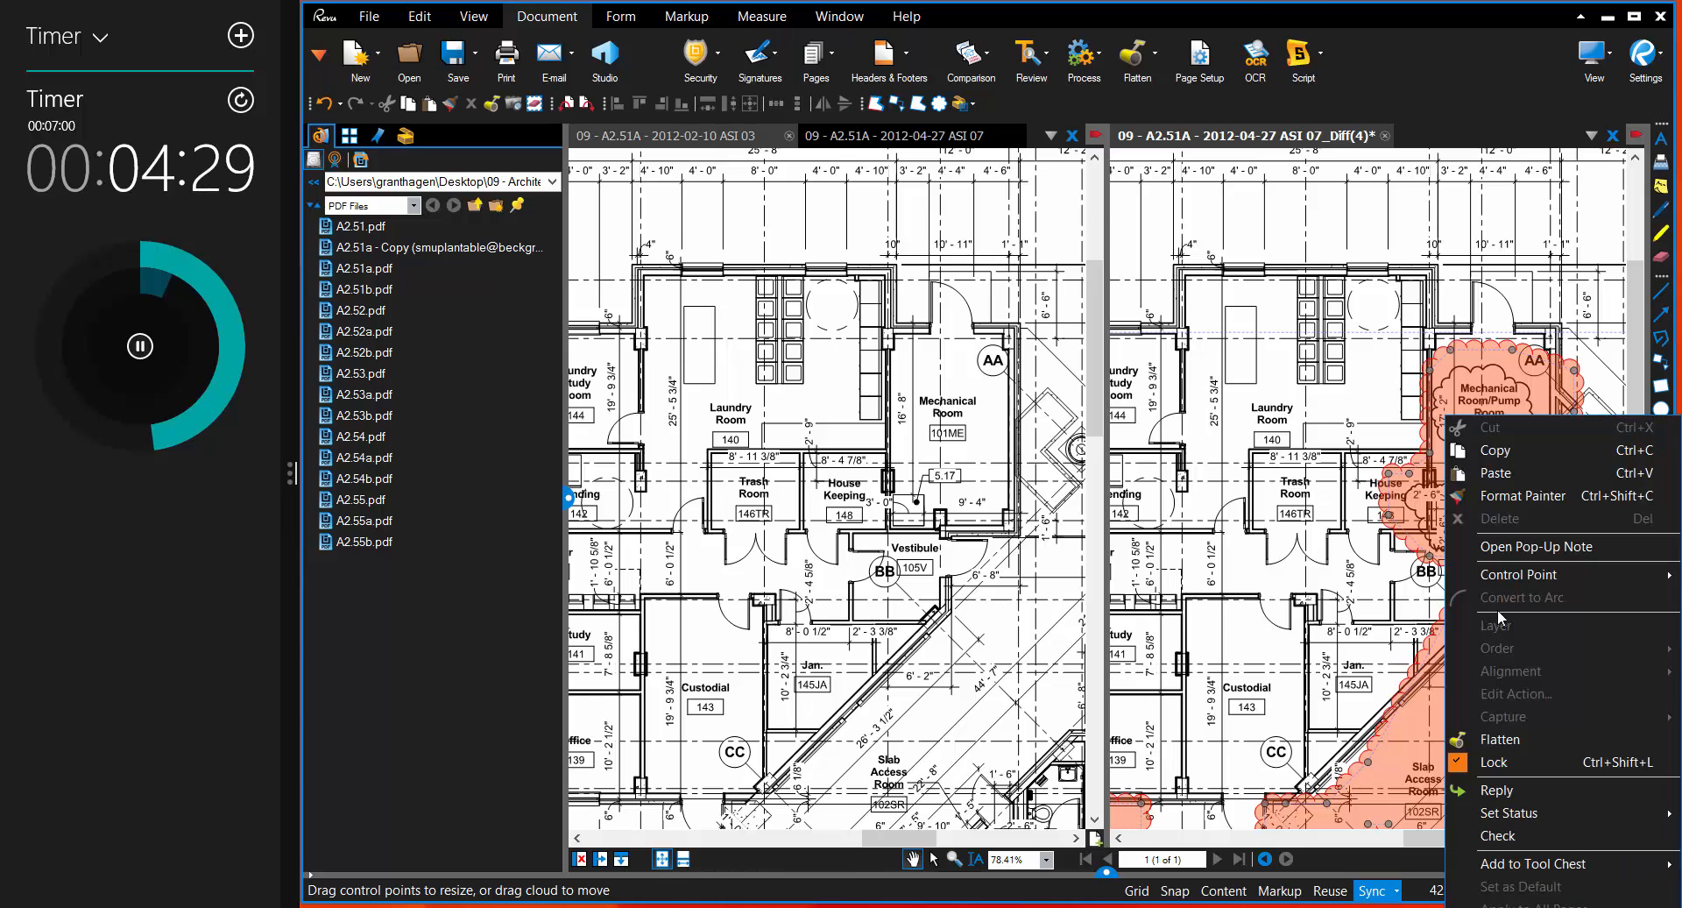
pyautogui.click(1323, 357)
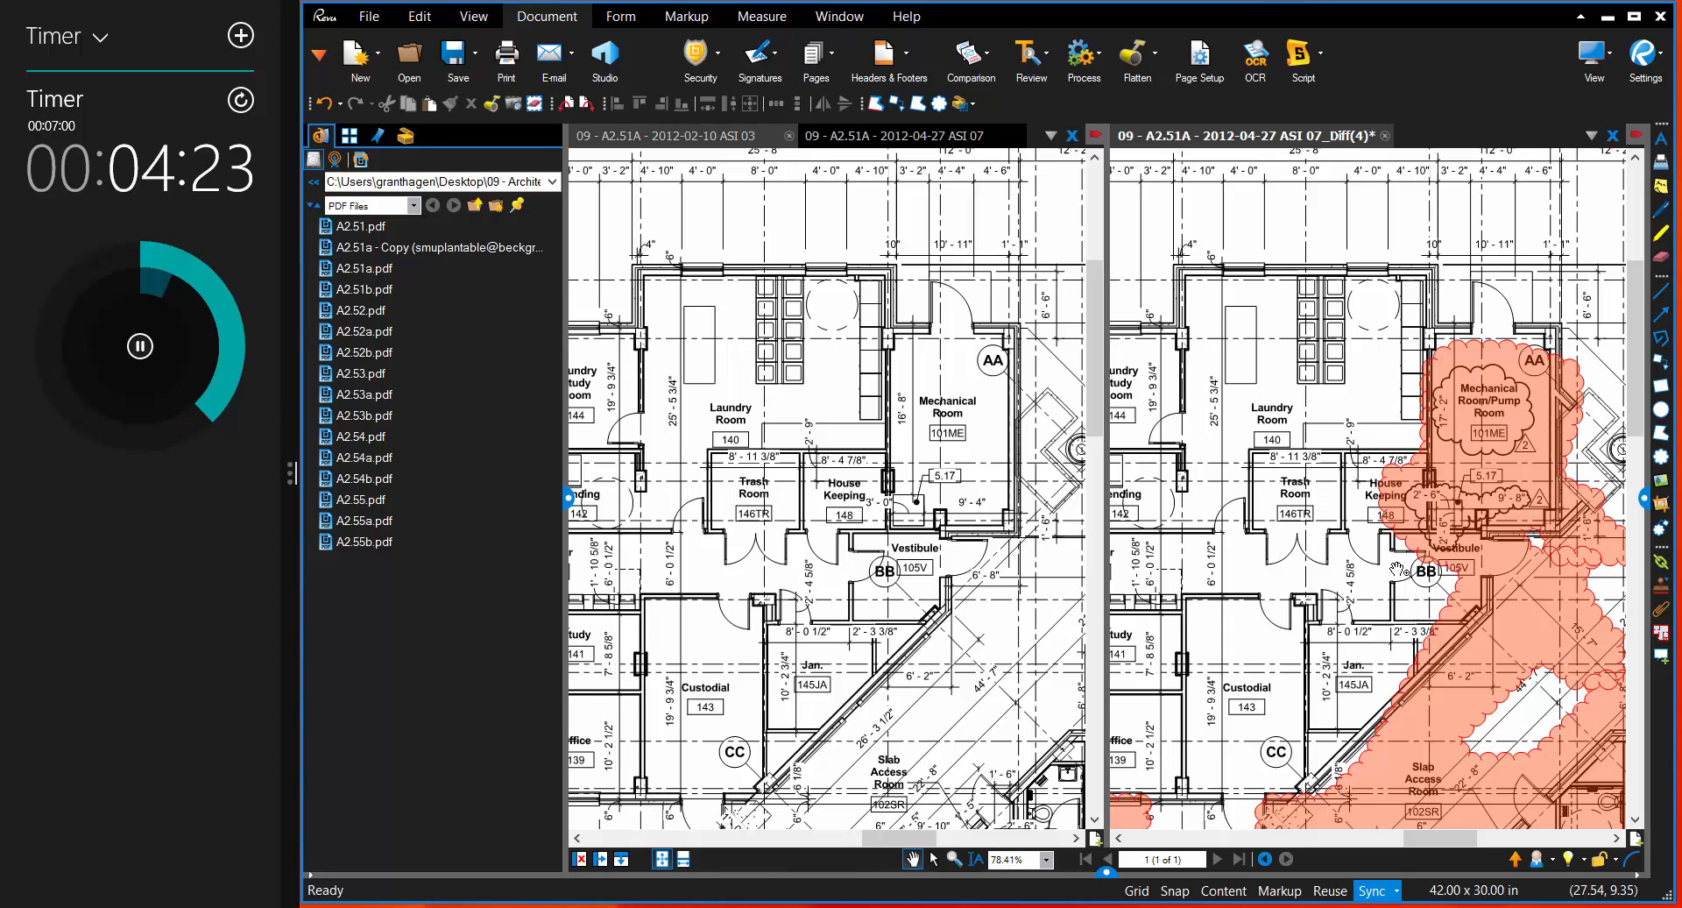
# Step: Unlock the small difference cloud over the door of the room dimensioned 27' - 5 3/4" for editing
pyautogui.moveTo(1448, 619); pyautogui.dragTo(1178, 268)
pyautogui.moveTo(1444, 591); pyautogui.dragTo(1267, 459)
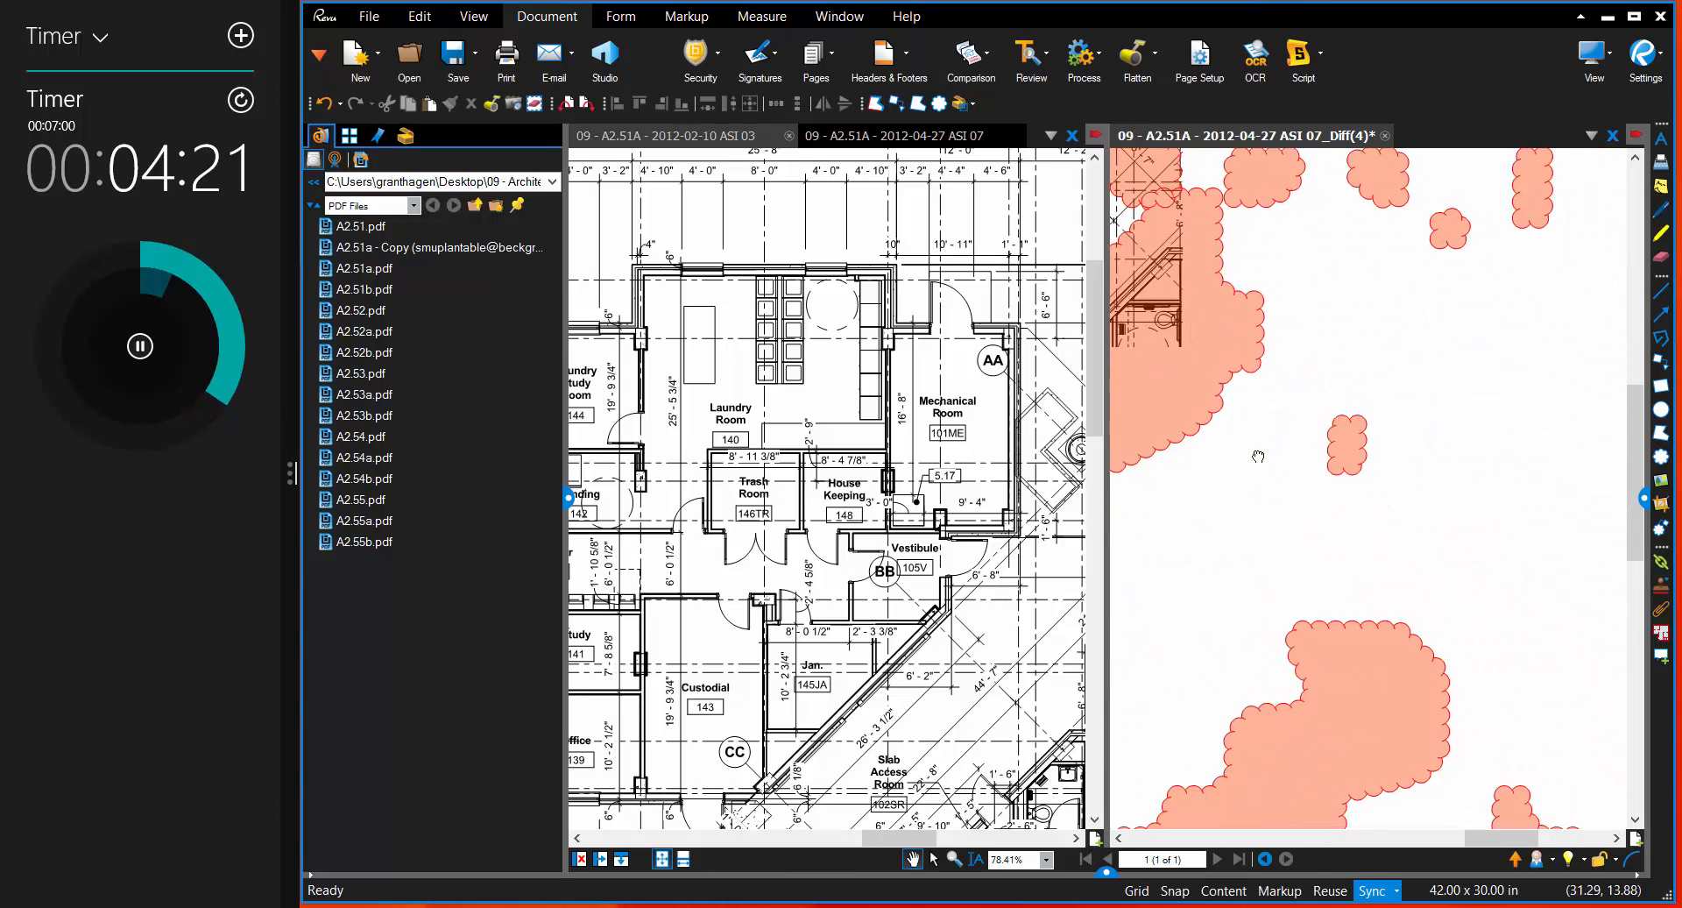
pyautogui.scroll(-5, 1413, 442)
pyautogui.scroll(6, 1346, 469)
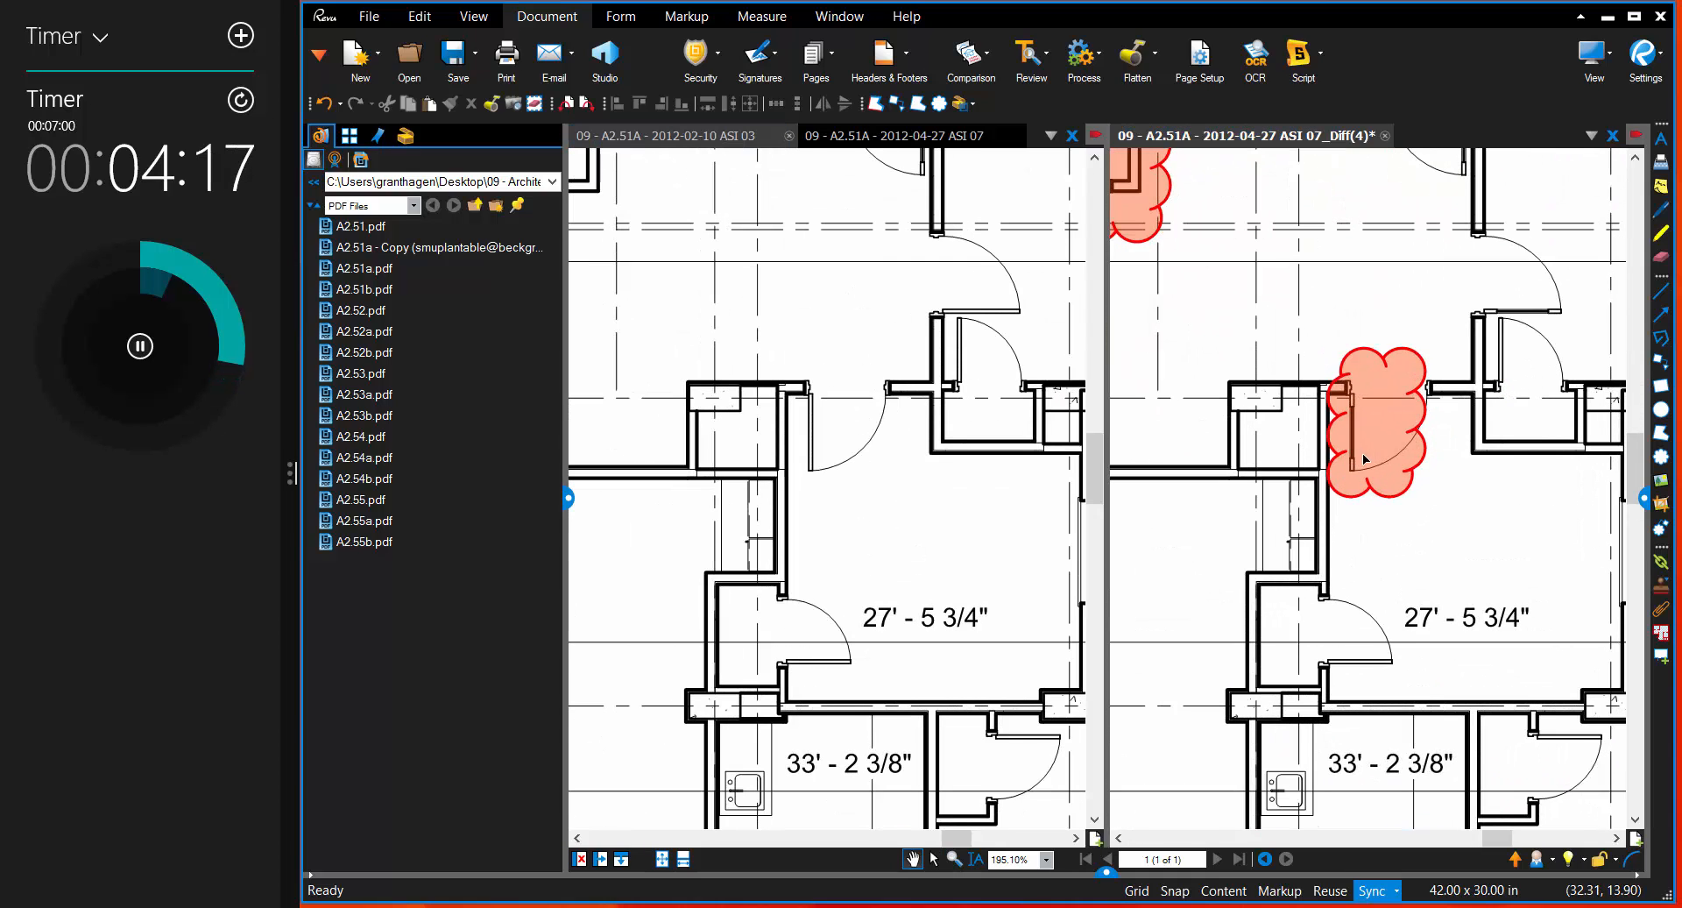
pyautogui.scroll(3, 1365, 446)
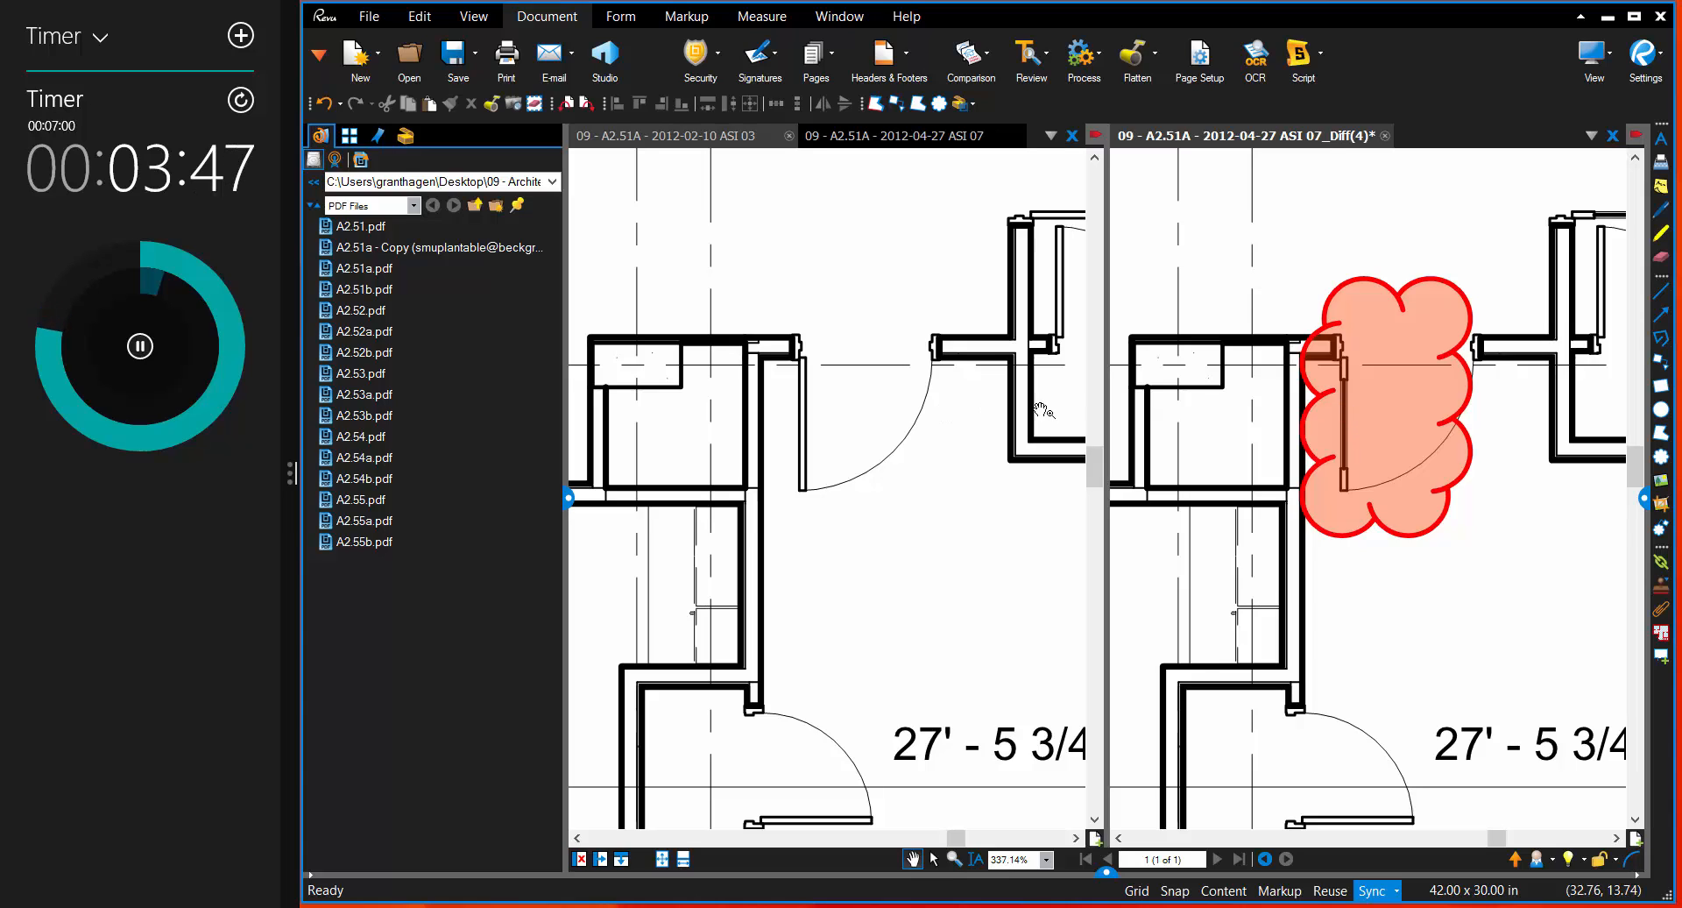
pyautogui.click(1358, 400)
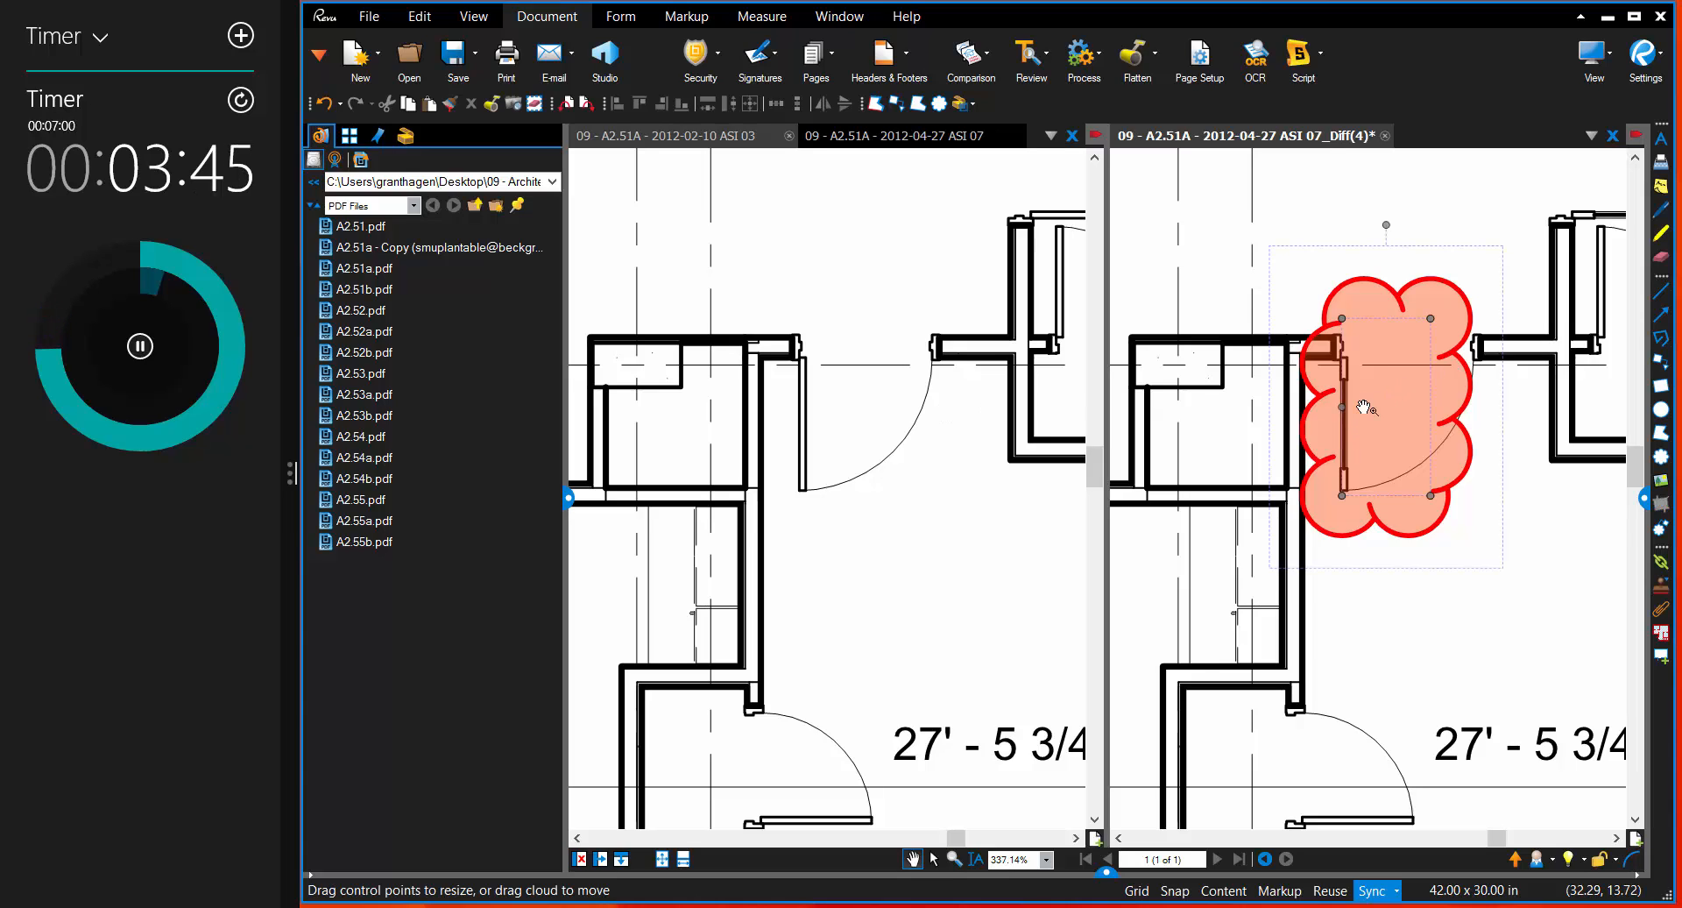
pyautogui.rightClick(1367, 400)
pyautogui.press('Escape')
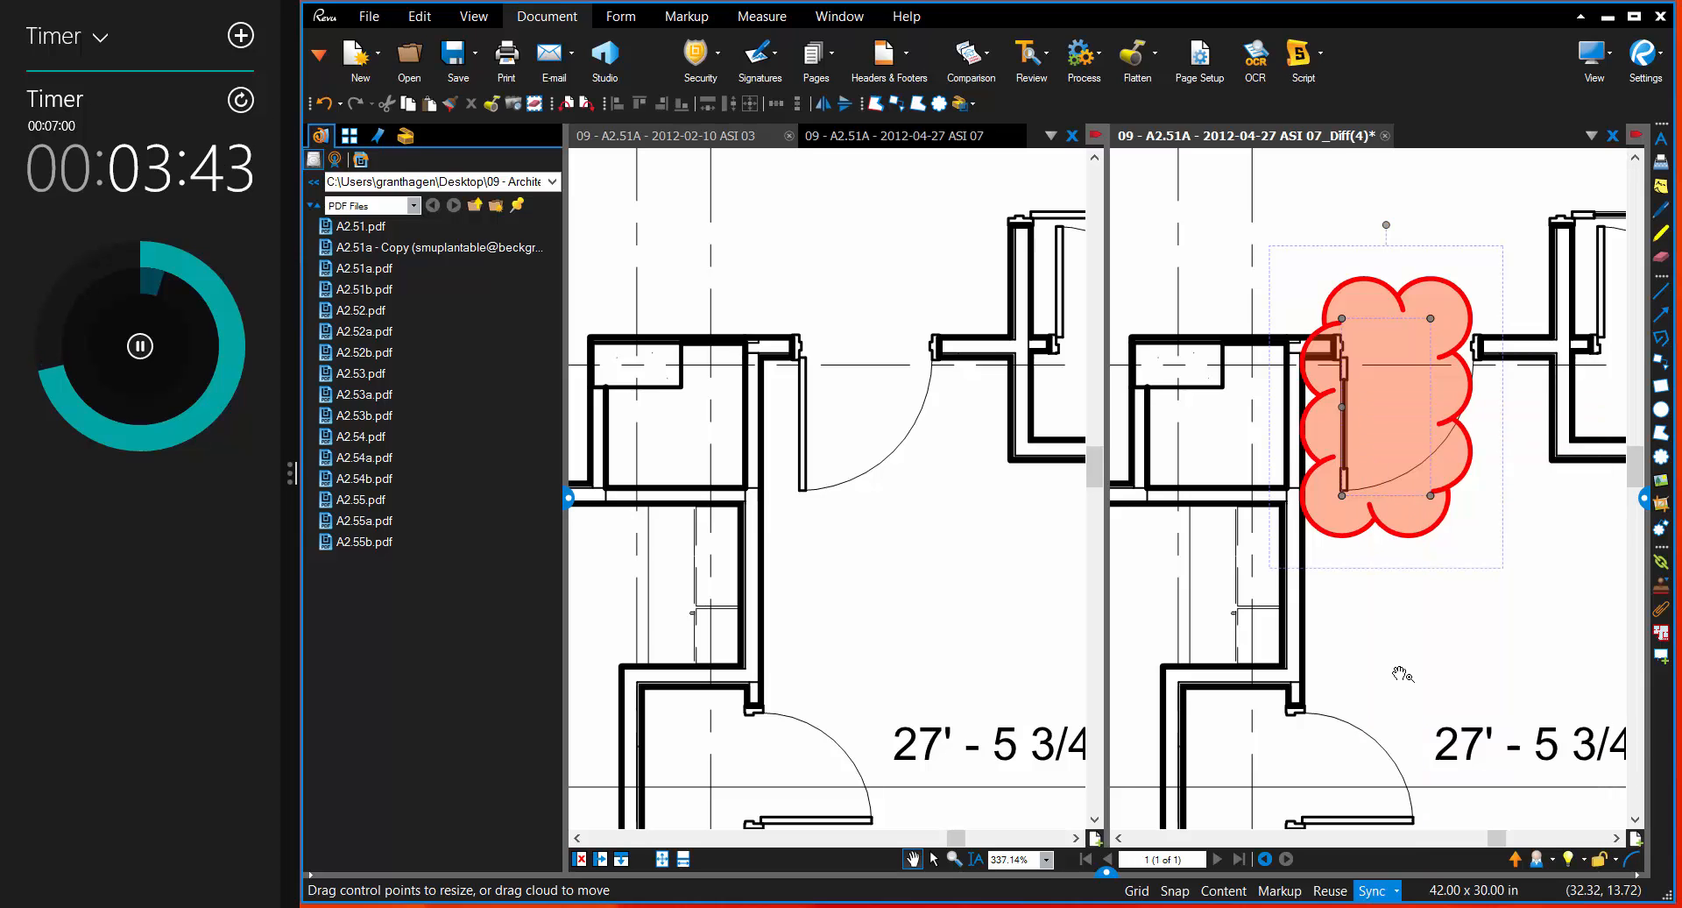
# Step: Stretch the door's difference cloud sideways so that it encloses the entire door swing
pyautogui.moveTo(1389, 396); pyautogui.dragTo(1387, 390)
pyautogui.moveTo(1430, 312); pyautogui.dragTo(1480, 312)
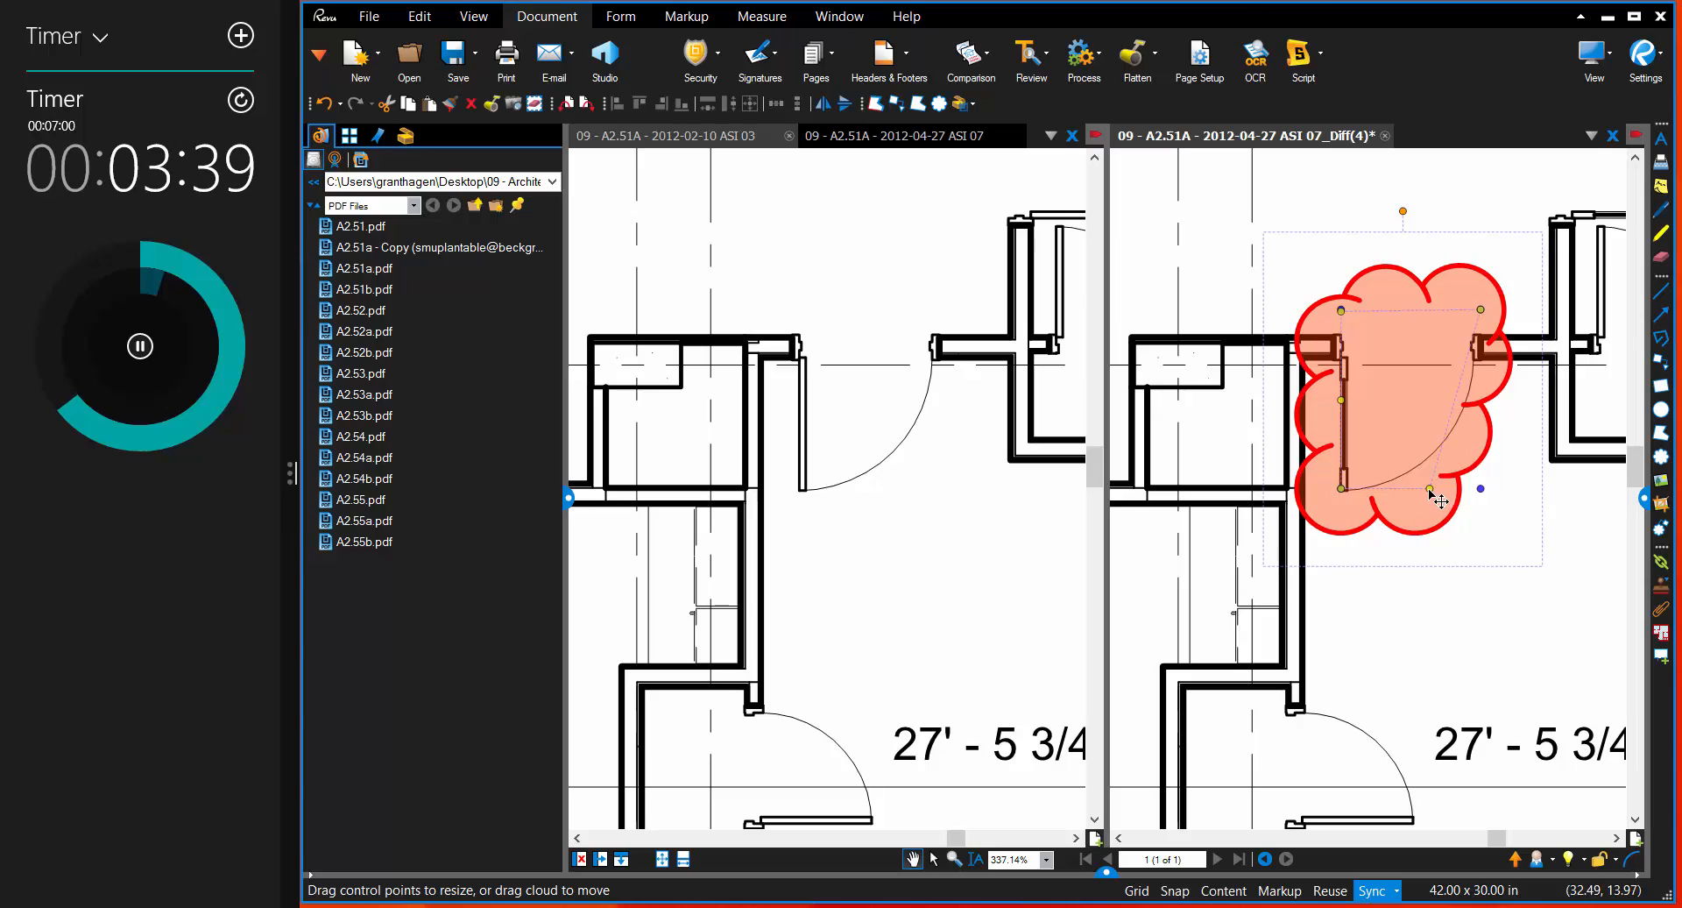
pyautogui.moveTo(1430, 488); pyautogui.dragTo(1491, 492)
pyautogui.click(1500, 580)
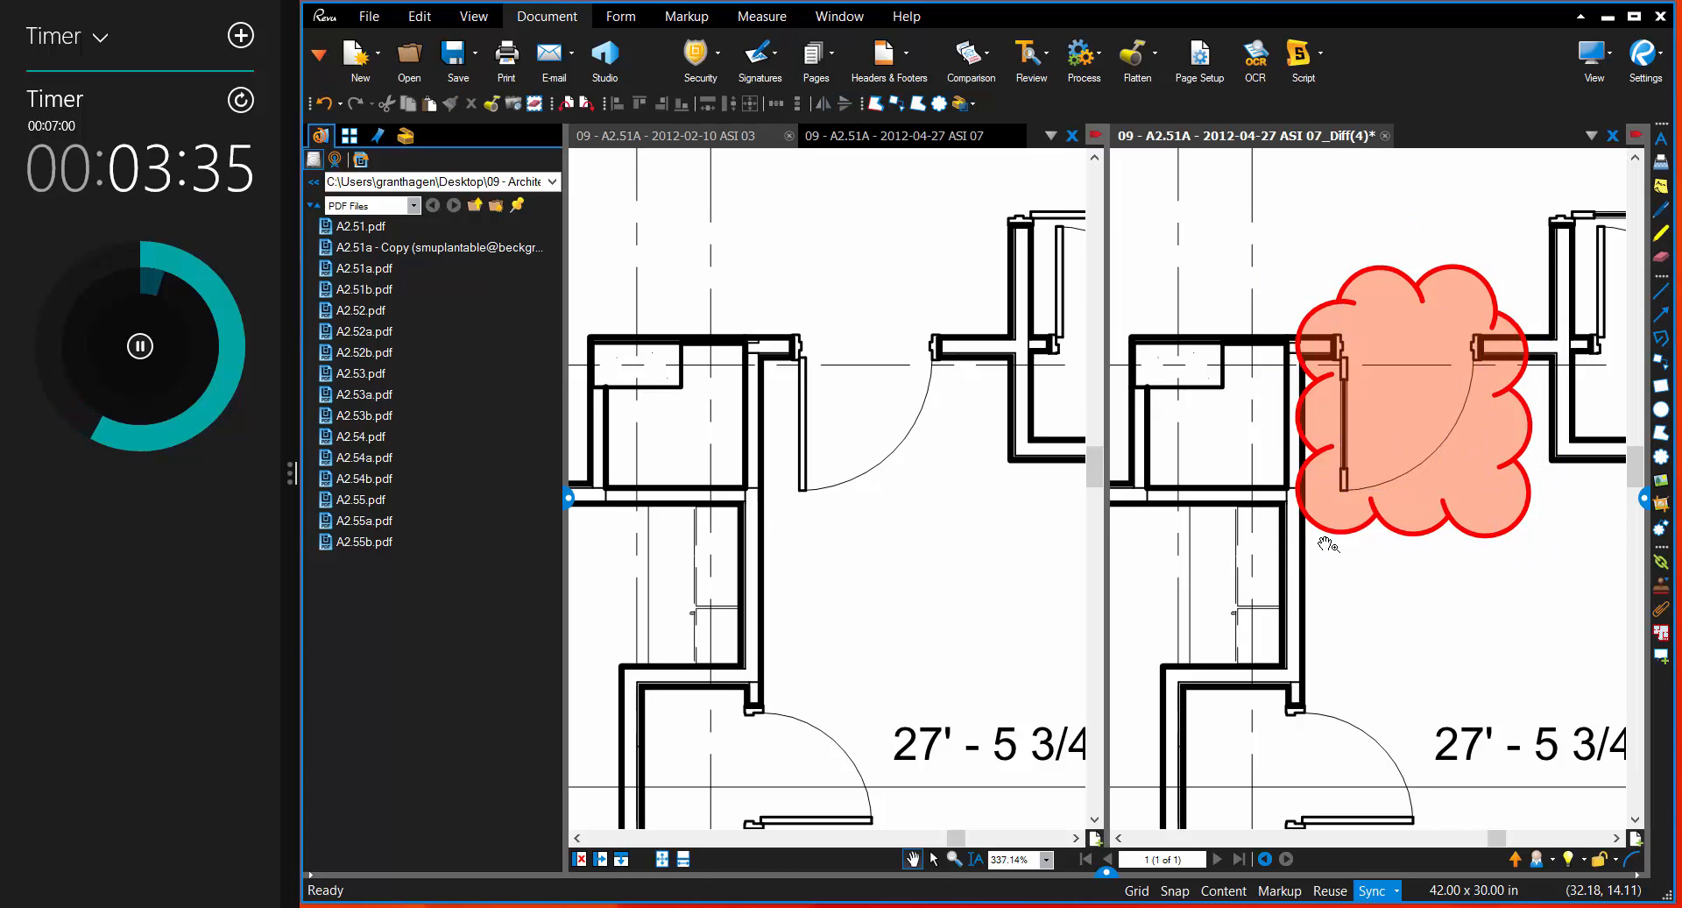
# Step: Show the list of markups and jump to individual Difference entries in the compared drawing
pyautogui.scroll(-5, 1377, 587)
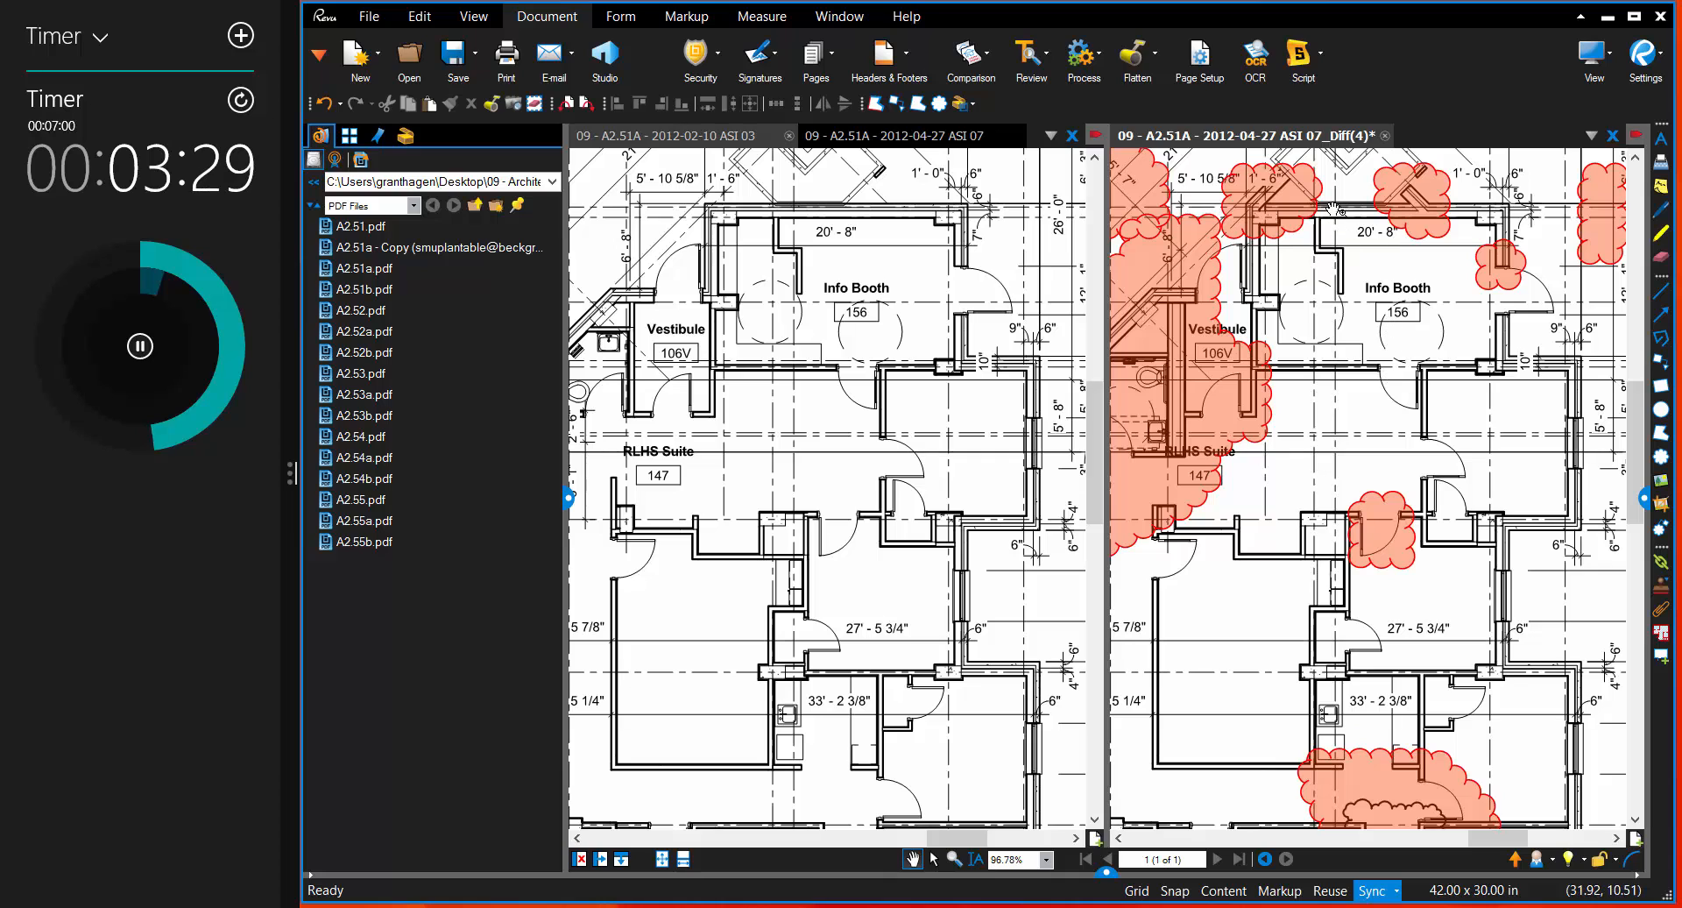
pyautogui.scroll(3, 1333, 209)
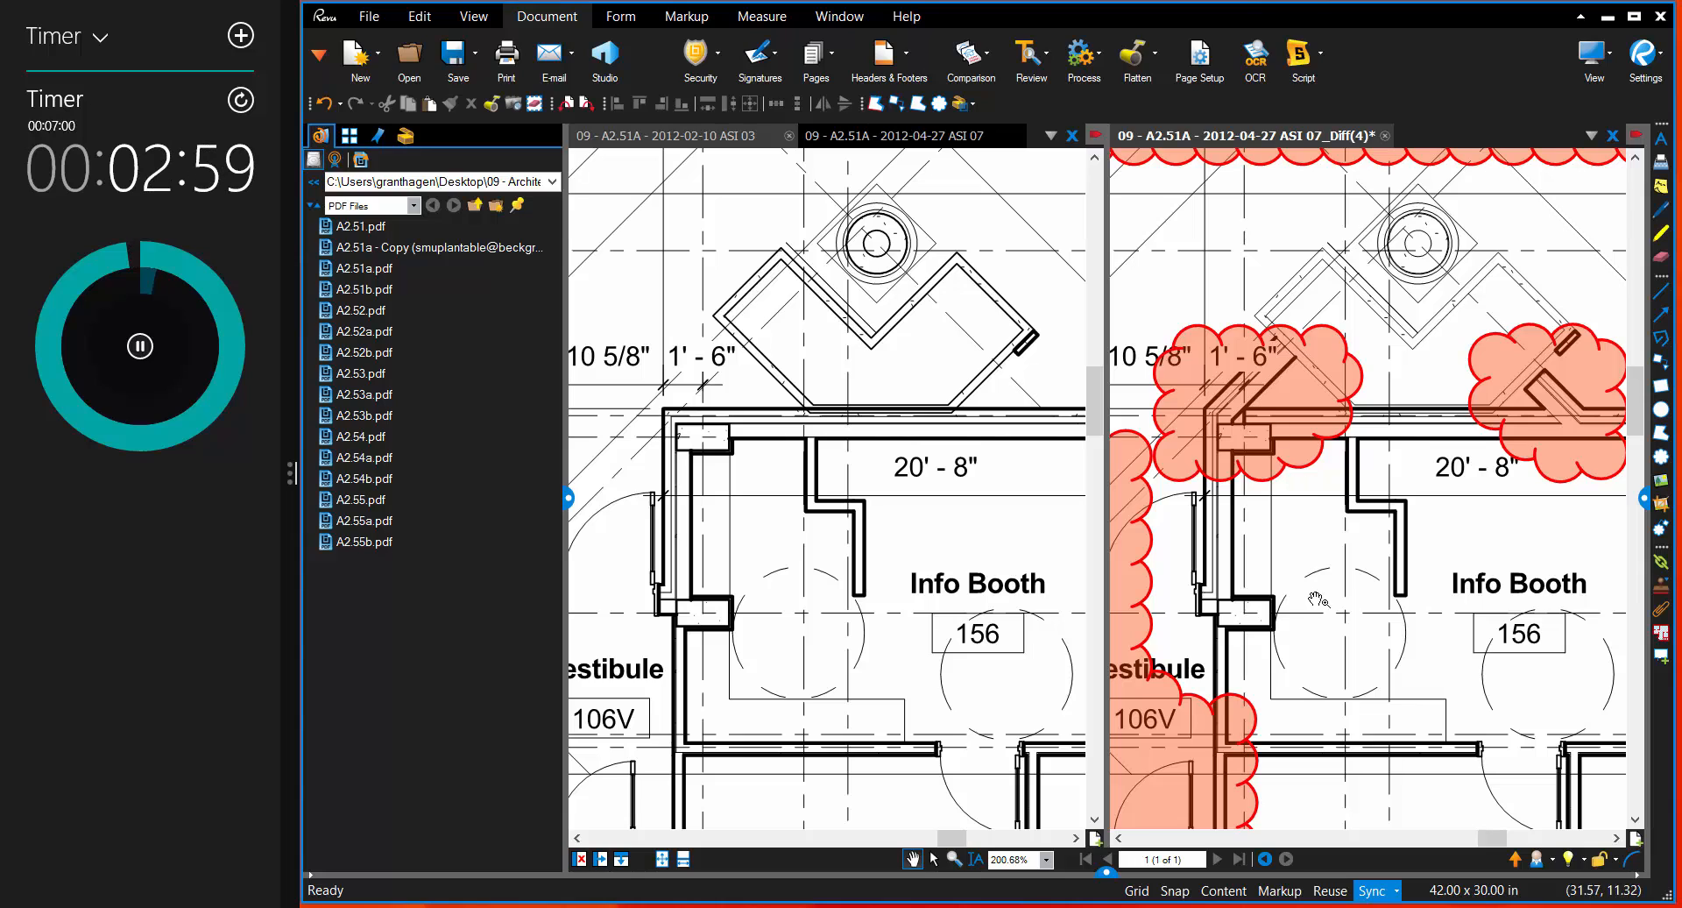
pyautogui.scroll(-10, 1441, 544)
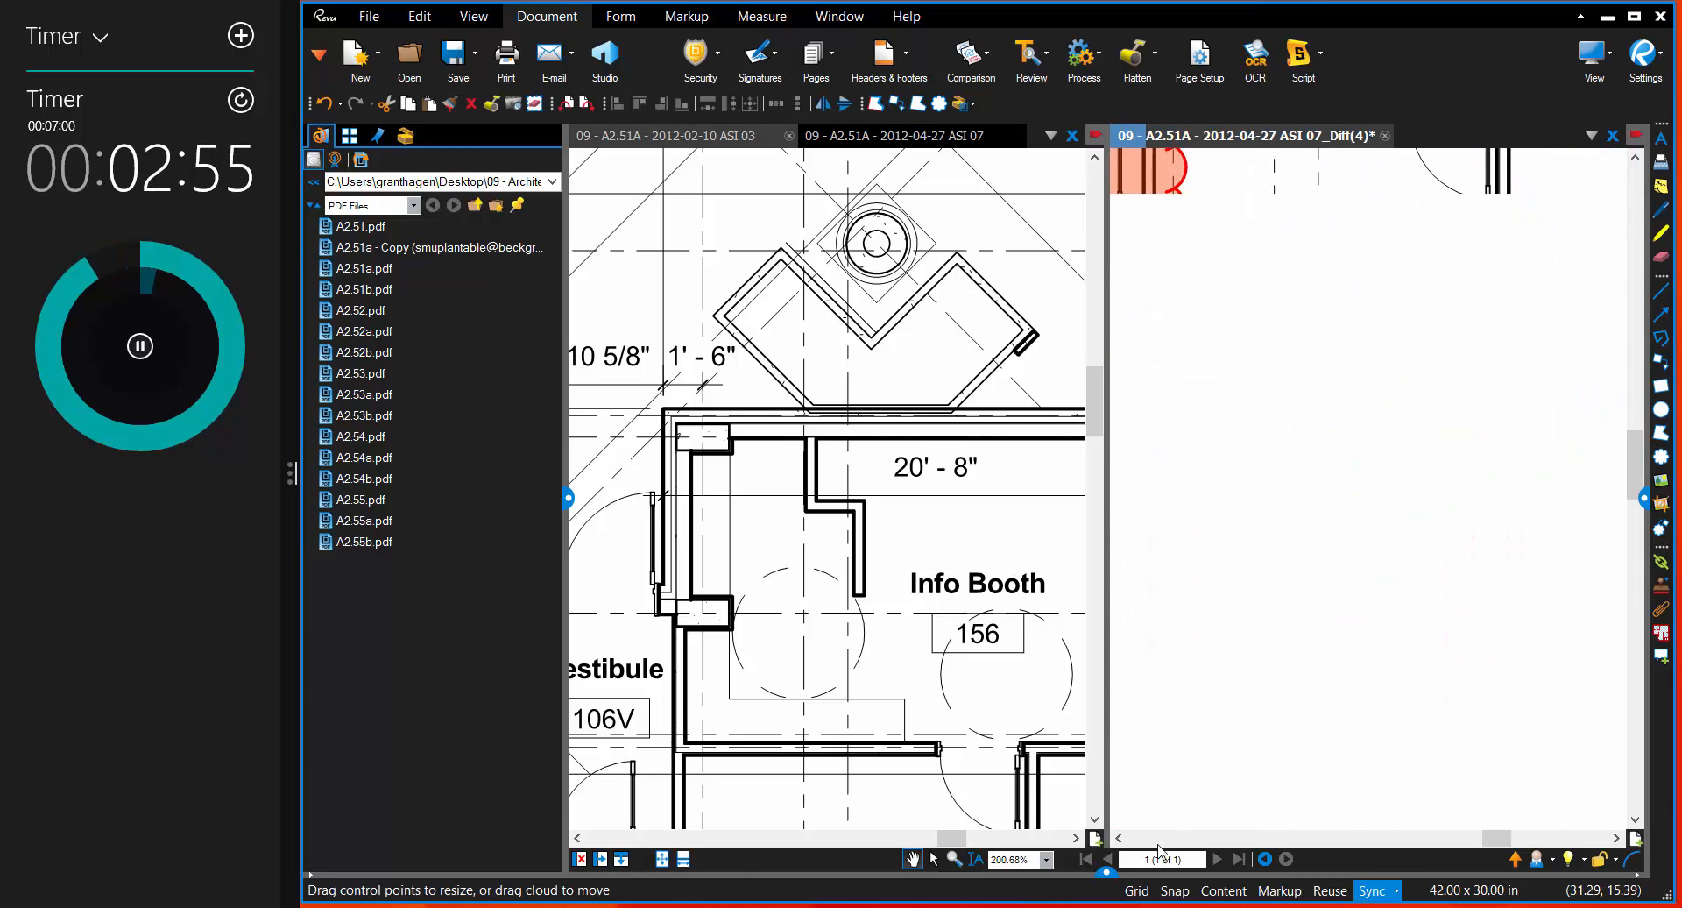
pyautogui.moveTo(1117, 881); pyautogui.dragTo(1130, 650)
pyautogui.click(464, 726)
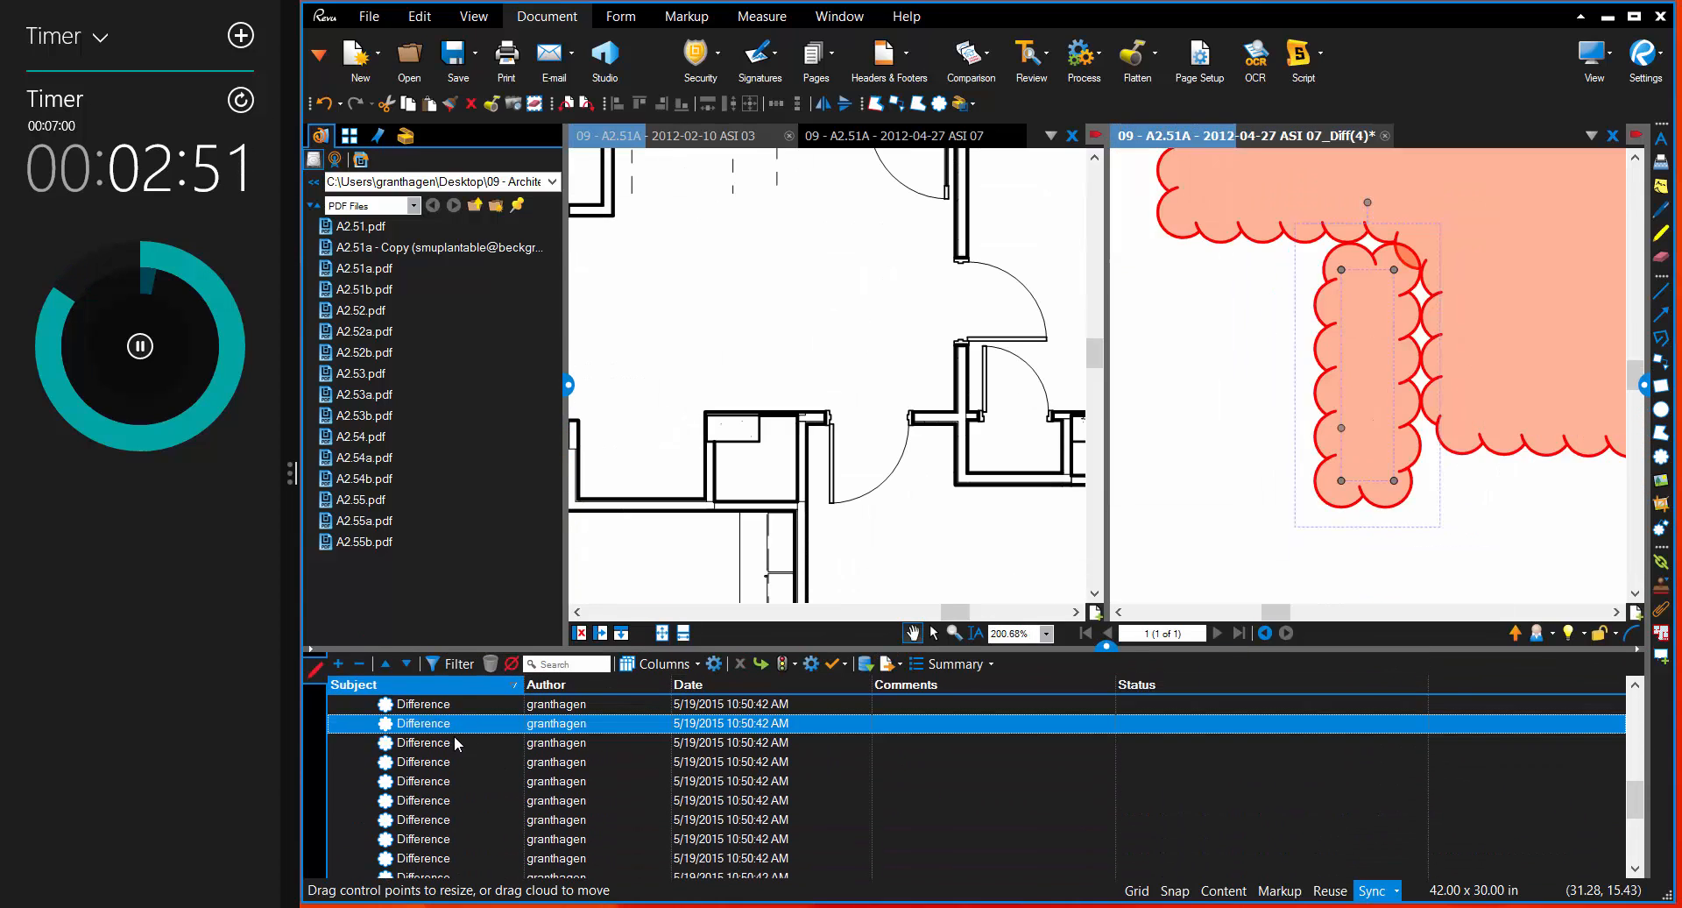
pyautogui.click(454, 738)
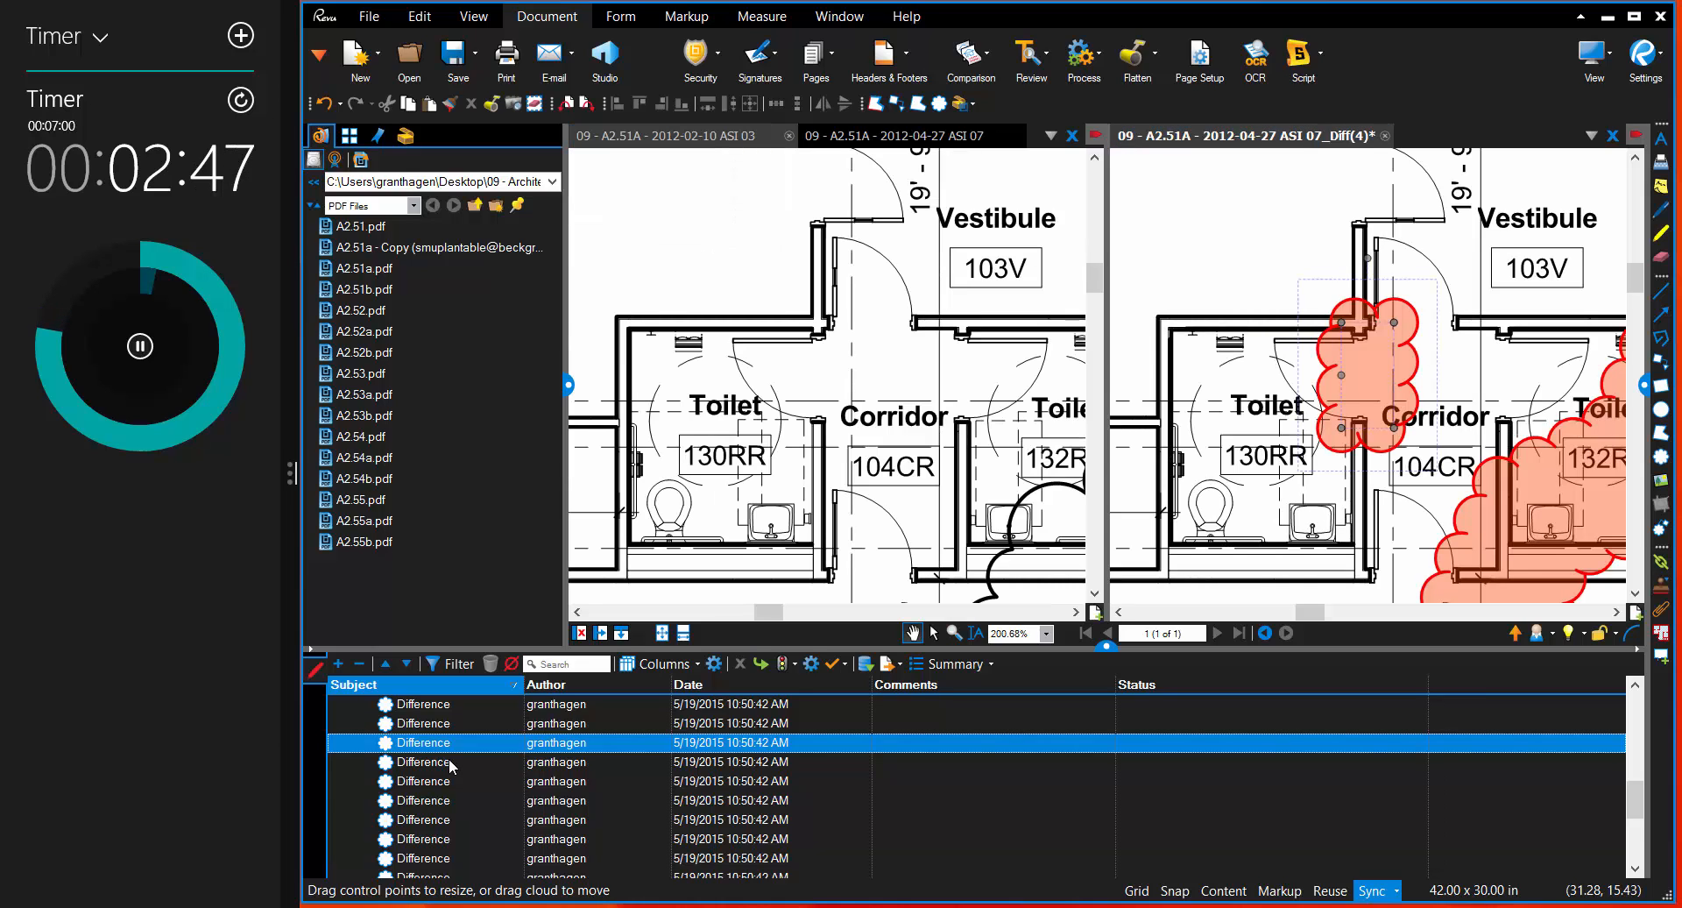
# Step: Jump to the large difference cloud around the elevator and lobby and check its available editing options
pyautogui.click(448, 759)
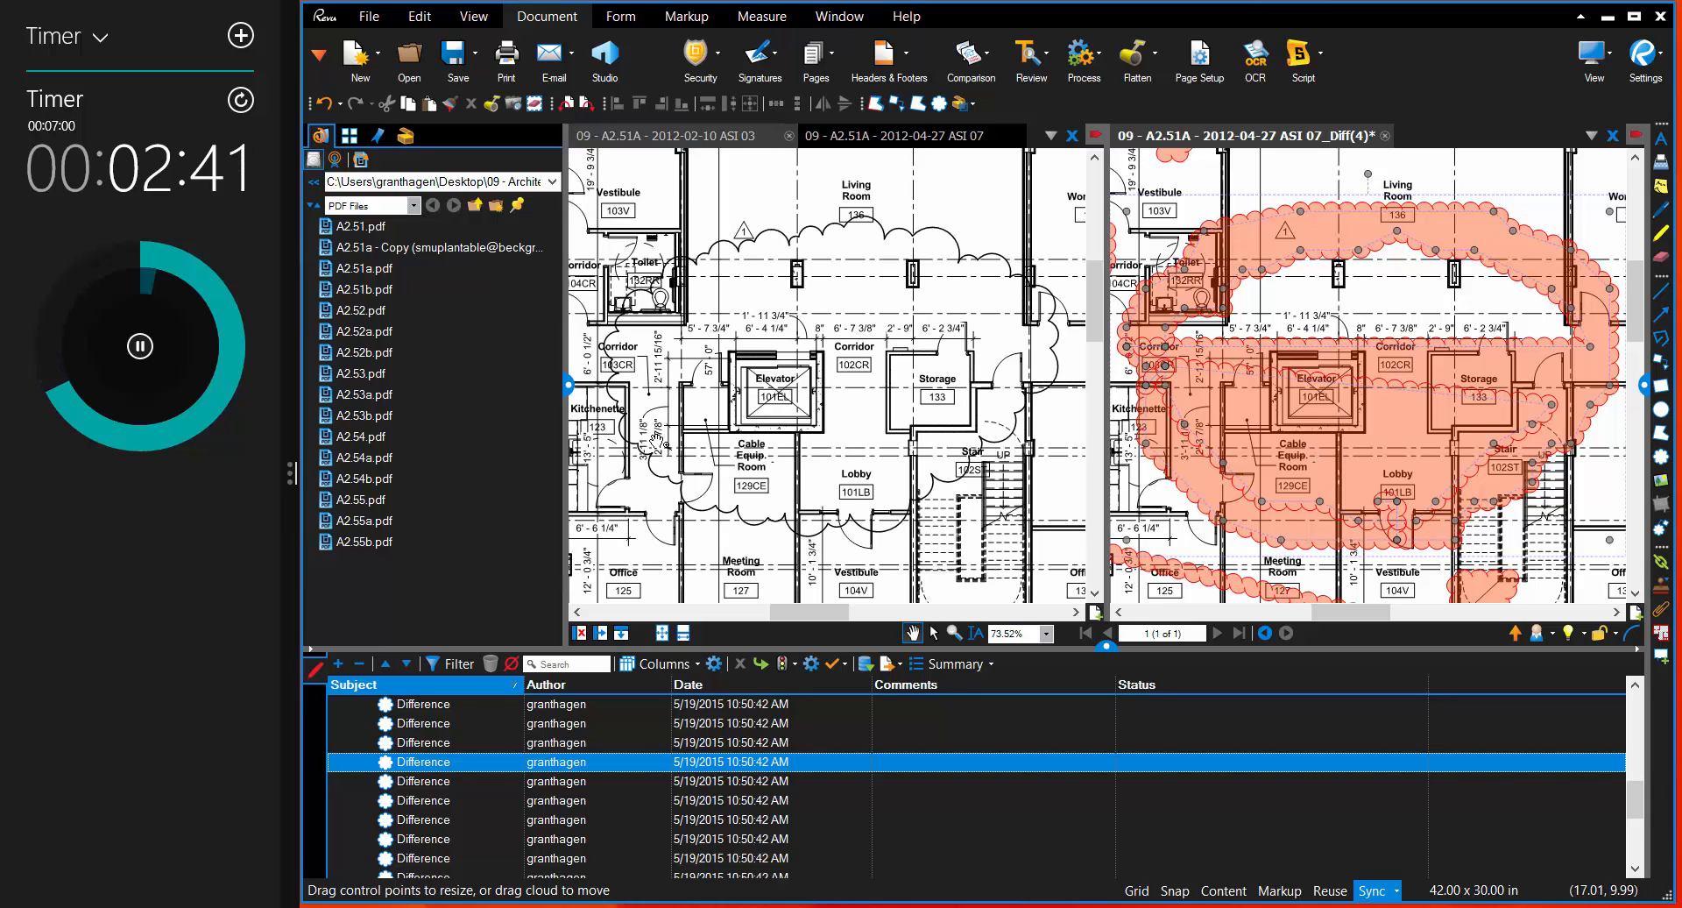
pyautogui.rightClick(1215, 389)
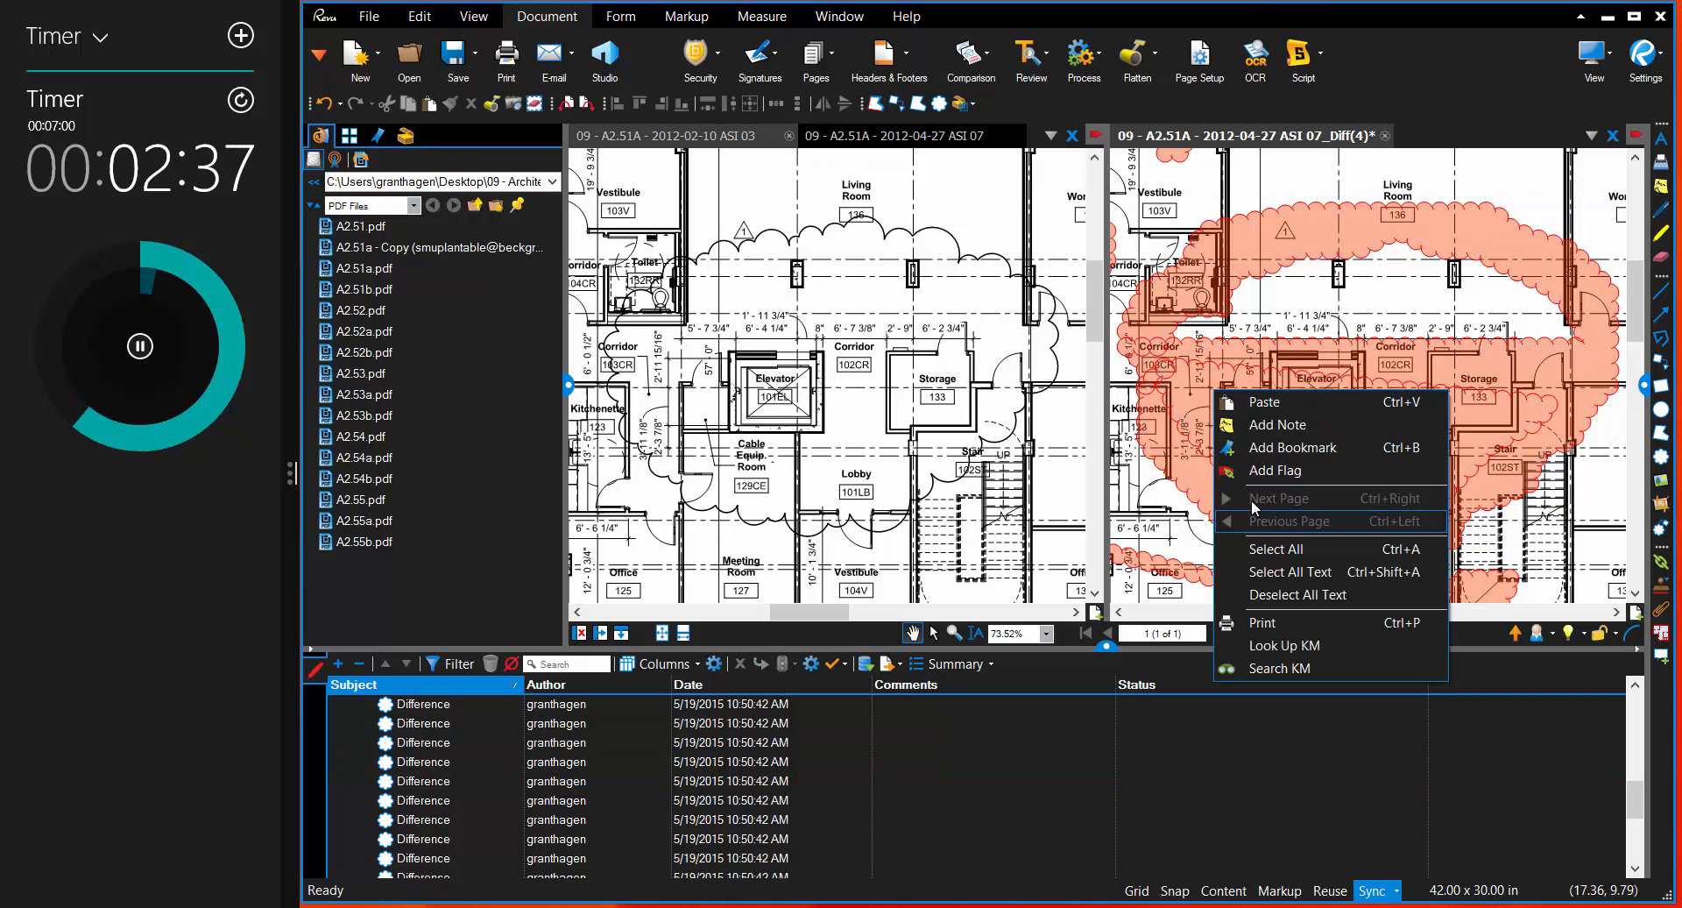
pyautogui.click(1178, 349)
pyautogui.click(1177, 350)
pyautogui.rightClick(1153, 360)
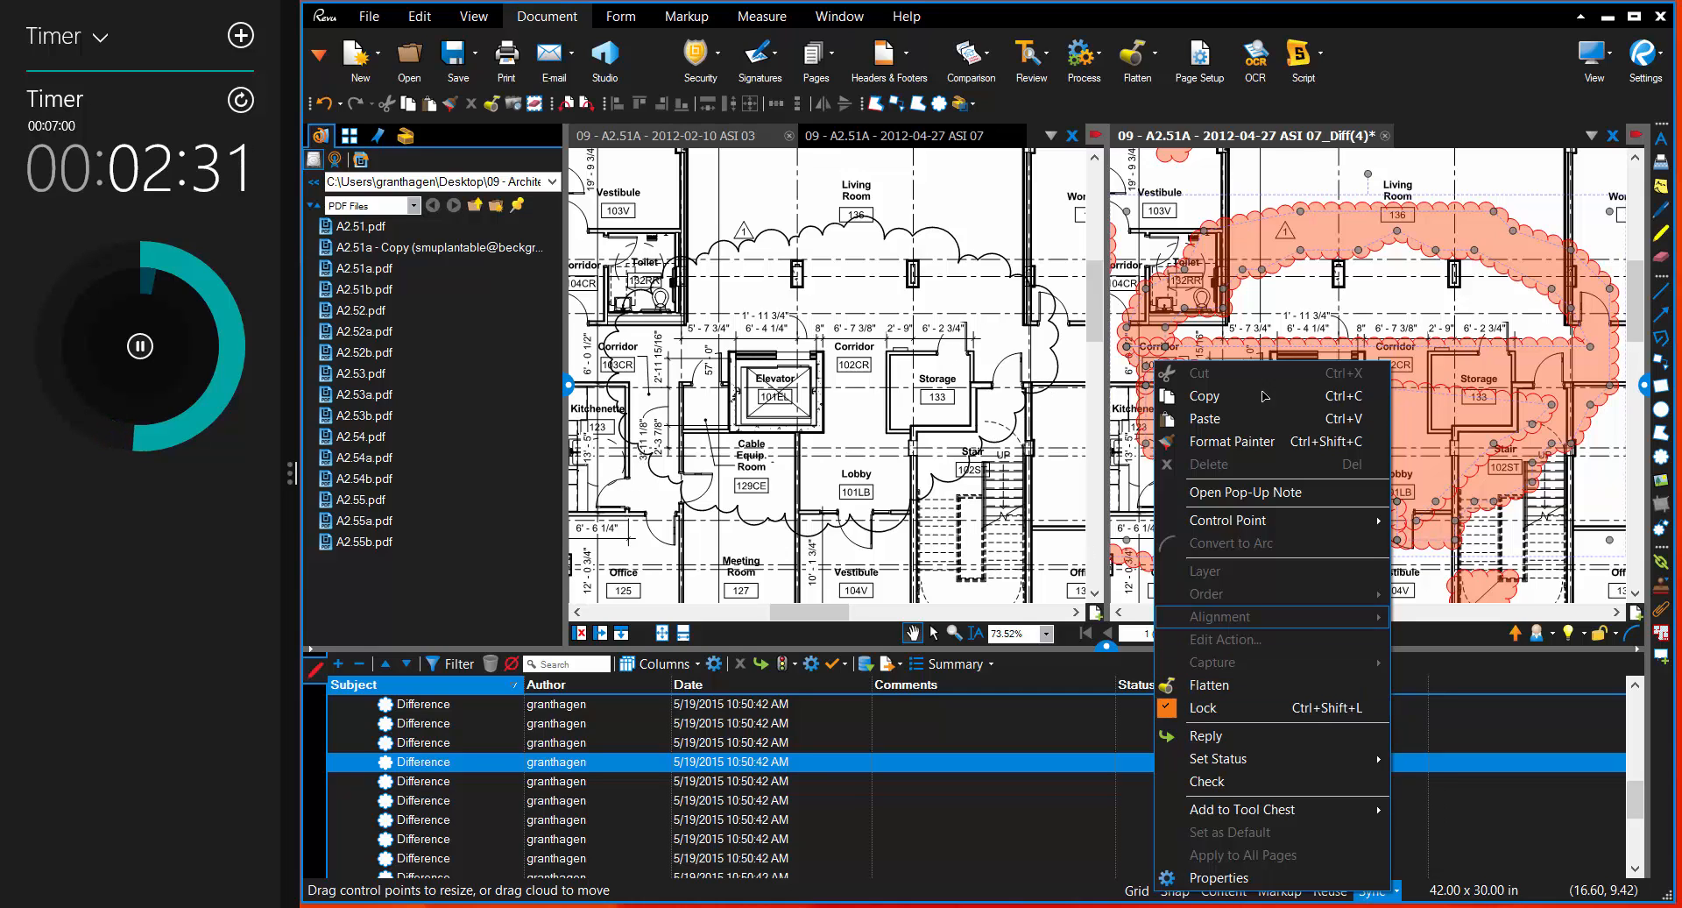
pyautogui.click(1455, 323)
# Step: Return to the difference cloud over the door of the room dimensioned 27' - 5 3/4" and select it
pyautogui.scroll(-4, 1465, 349)
pyautogui.moveTo(1497, 408); pyautogui.dragTo(1185, 260)
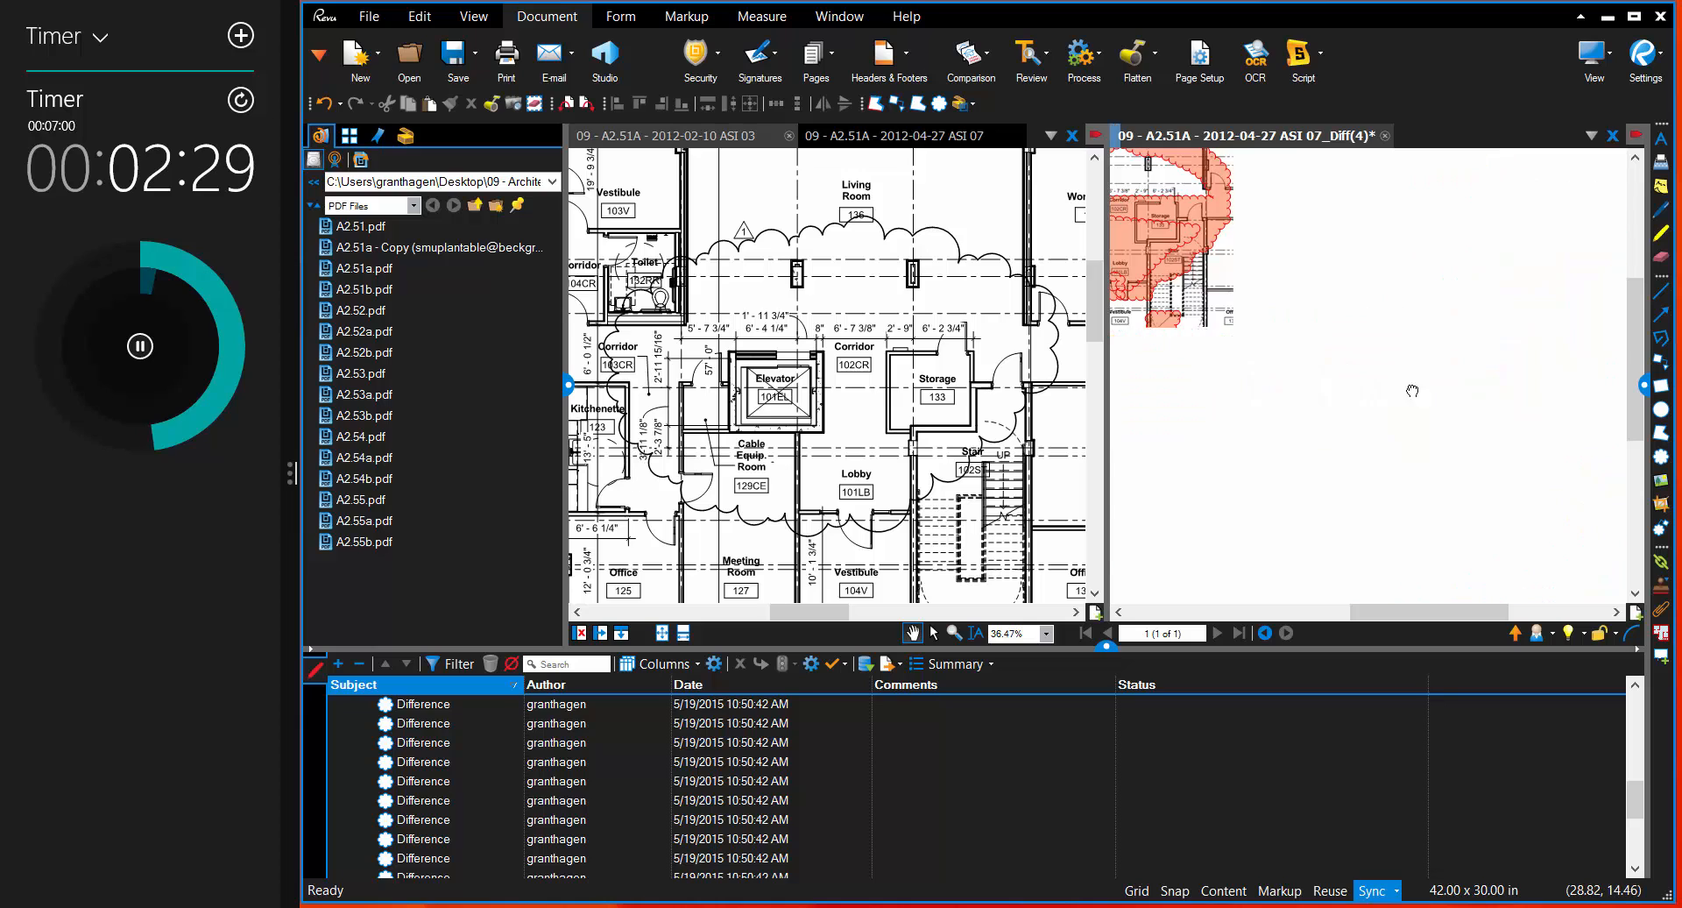
pyautogui.scroll(10, 1297, 383)
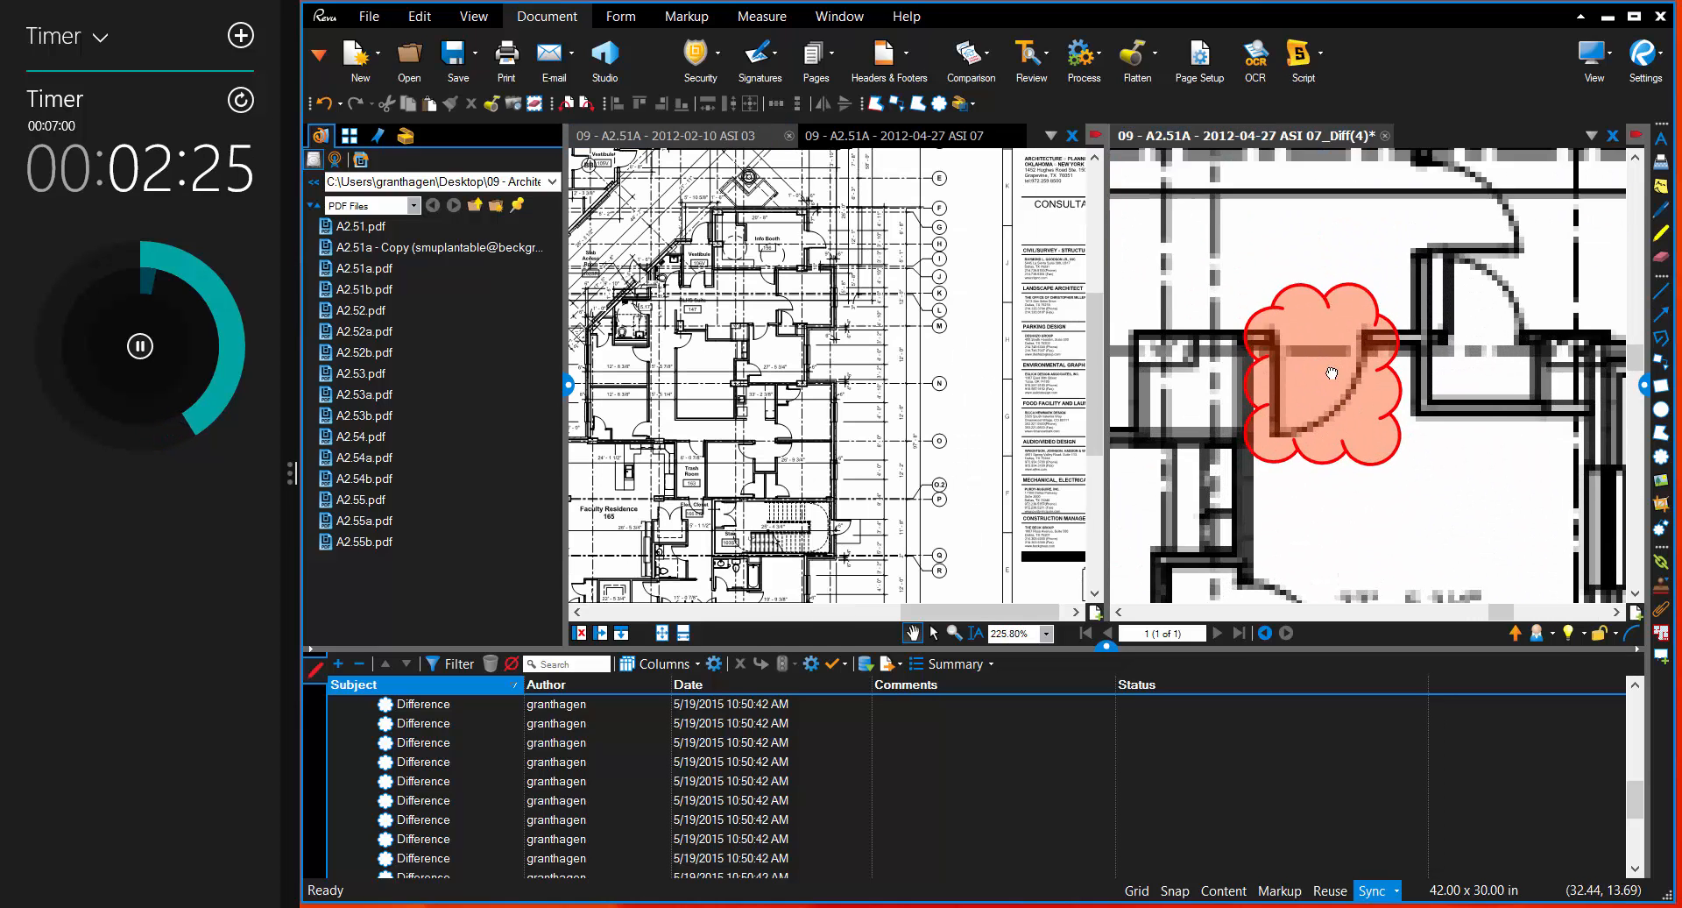
pyautogui.click(1313, 387)
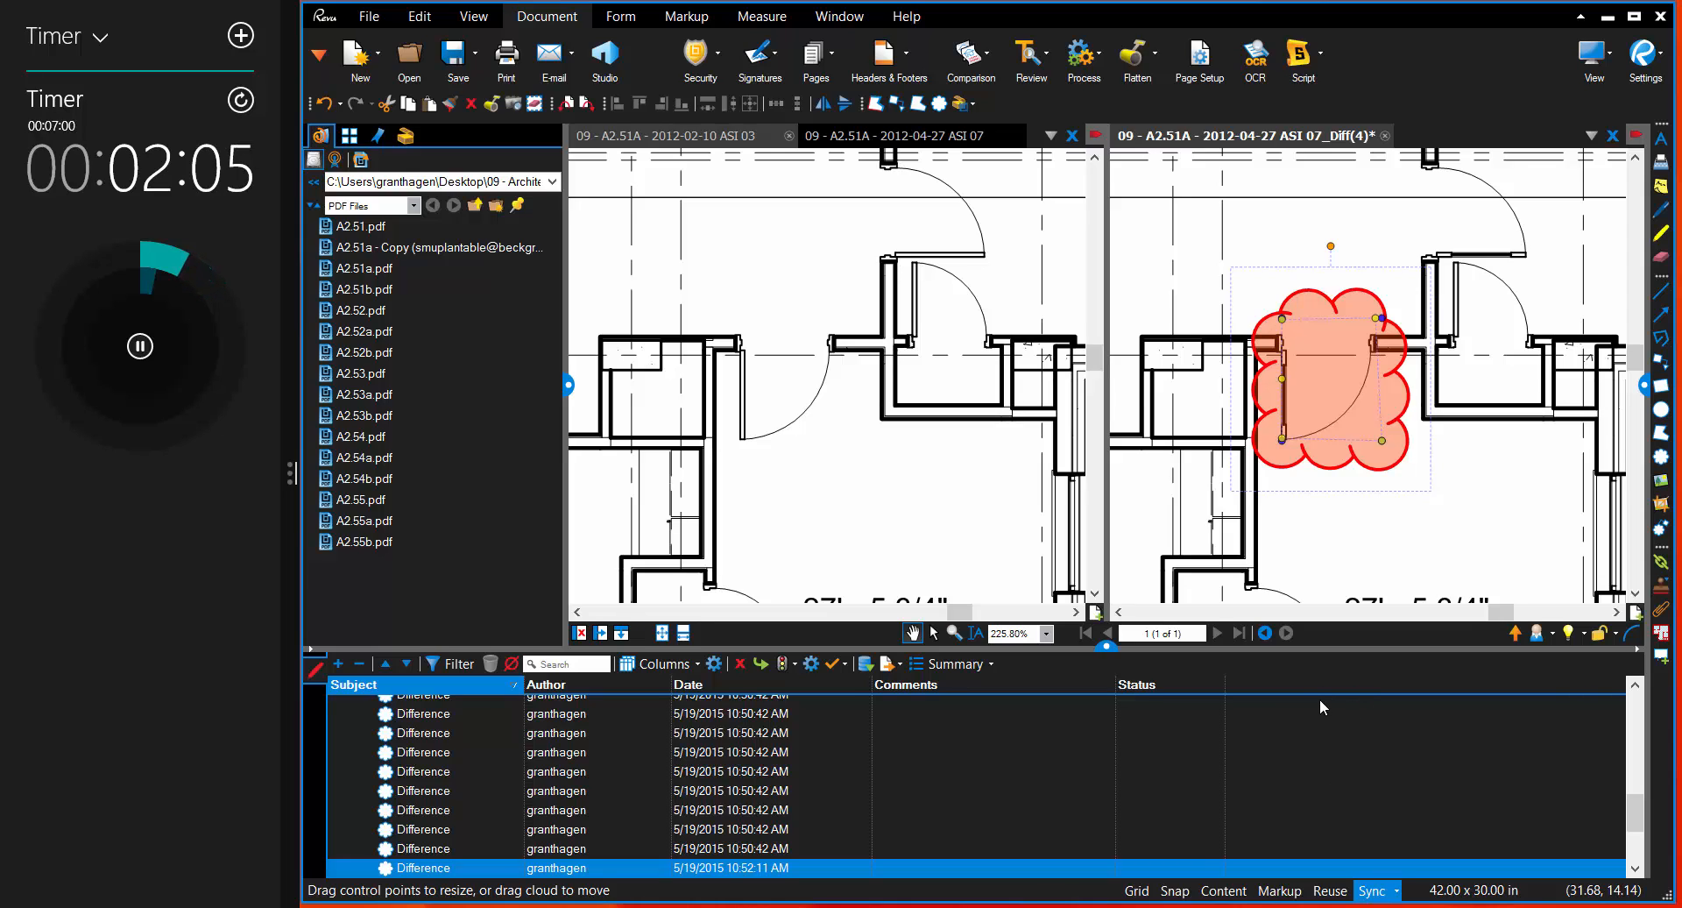
# Step: Start a new custom markup column named Responsibility with the type Choice
pyautogui.click(713, 664)
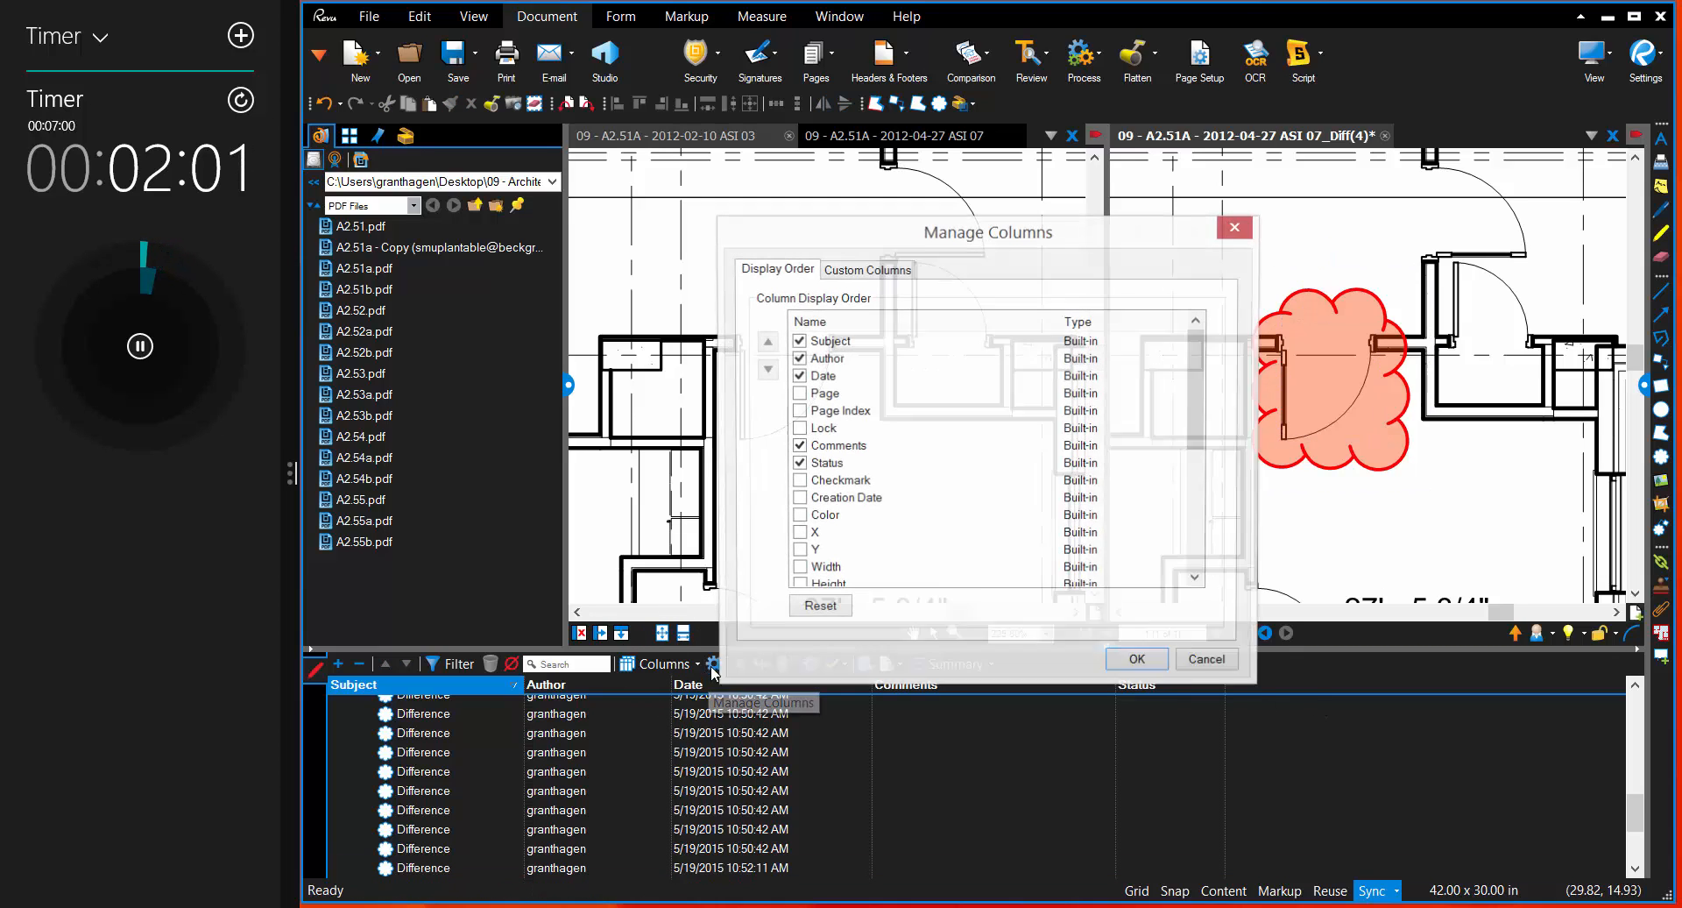
pyautogui.click(878, 274)
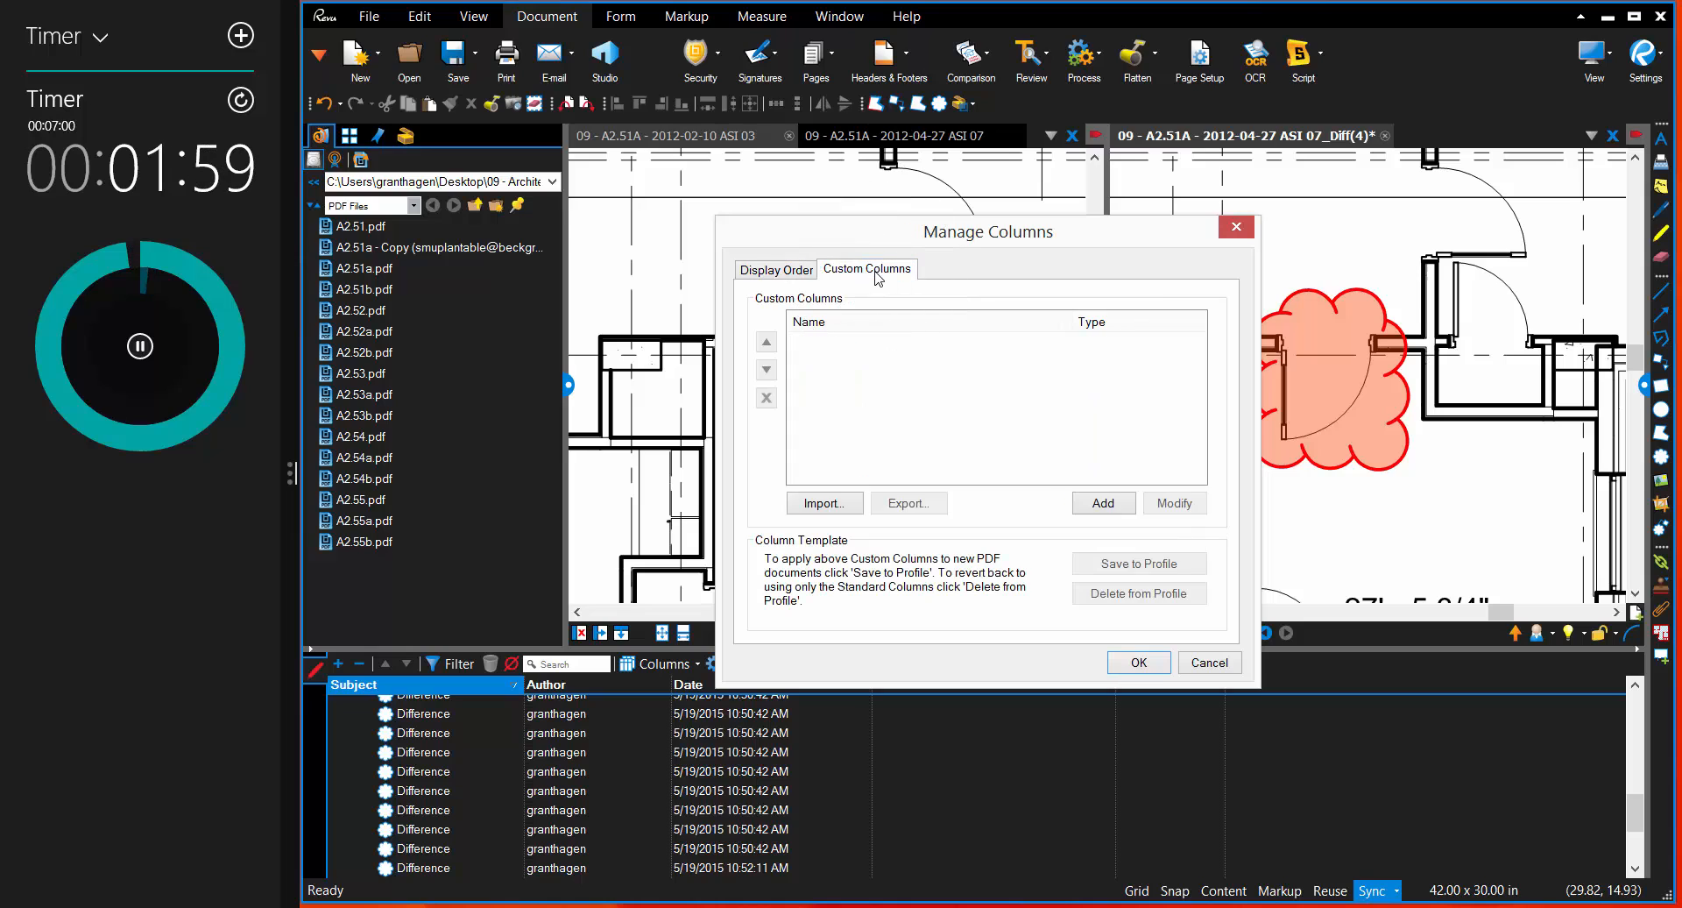
pyautogui.click(1103, 502)
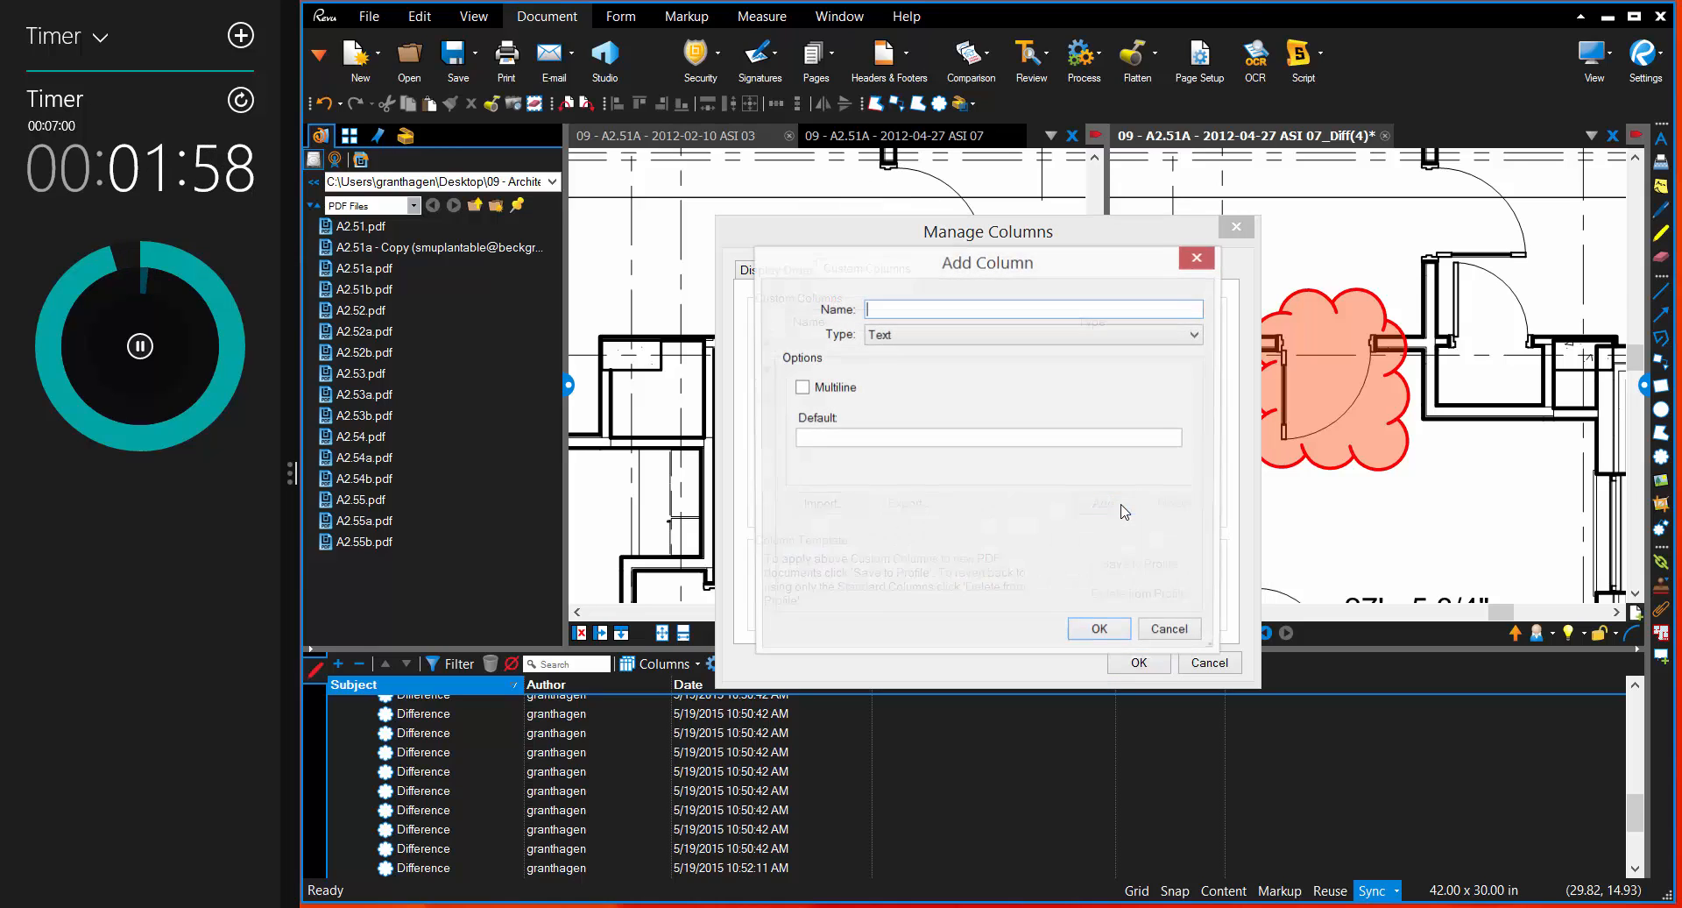
pyautogui.click(1012, 337)
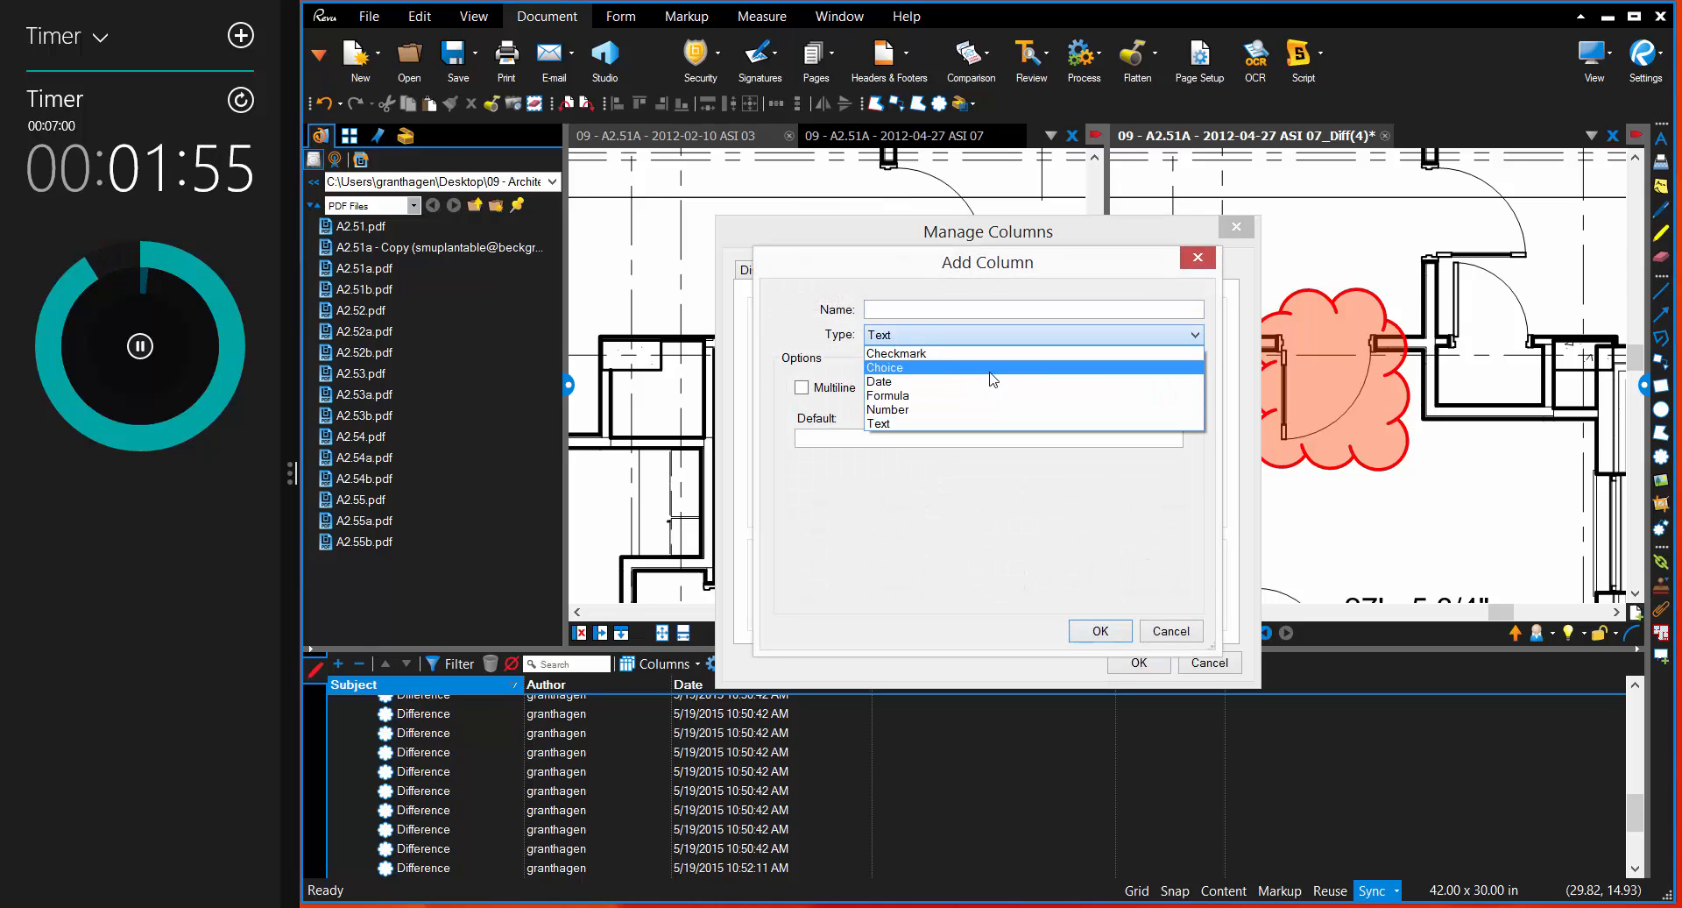
pyautogui.click(992, 368)
pyautogui.click(911, 312)
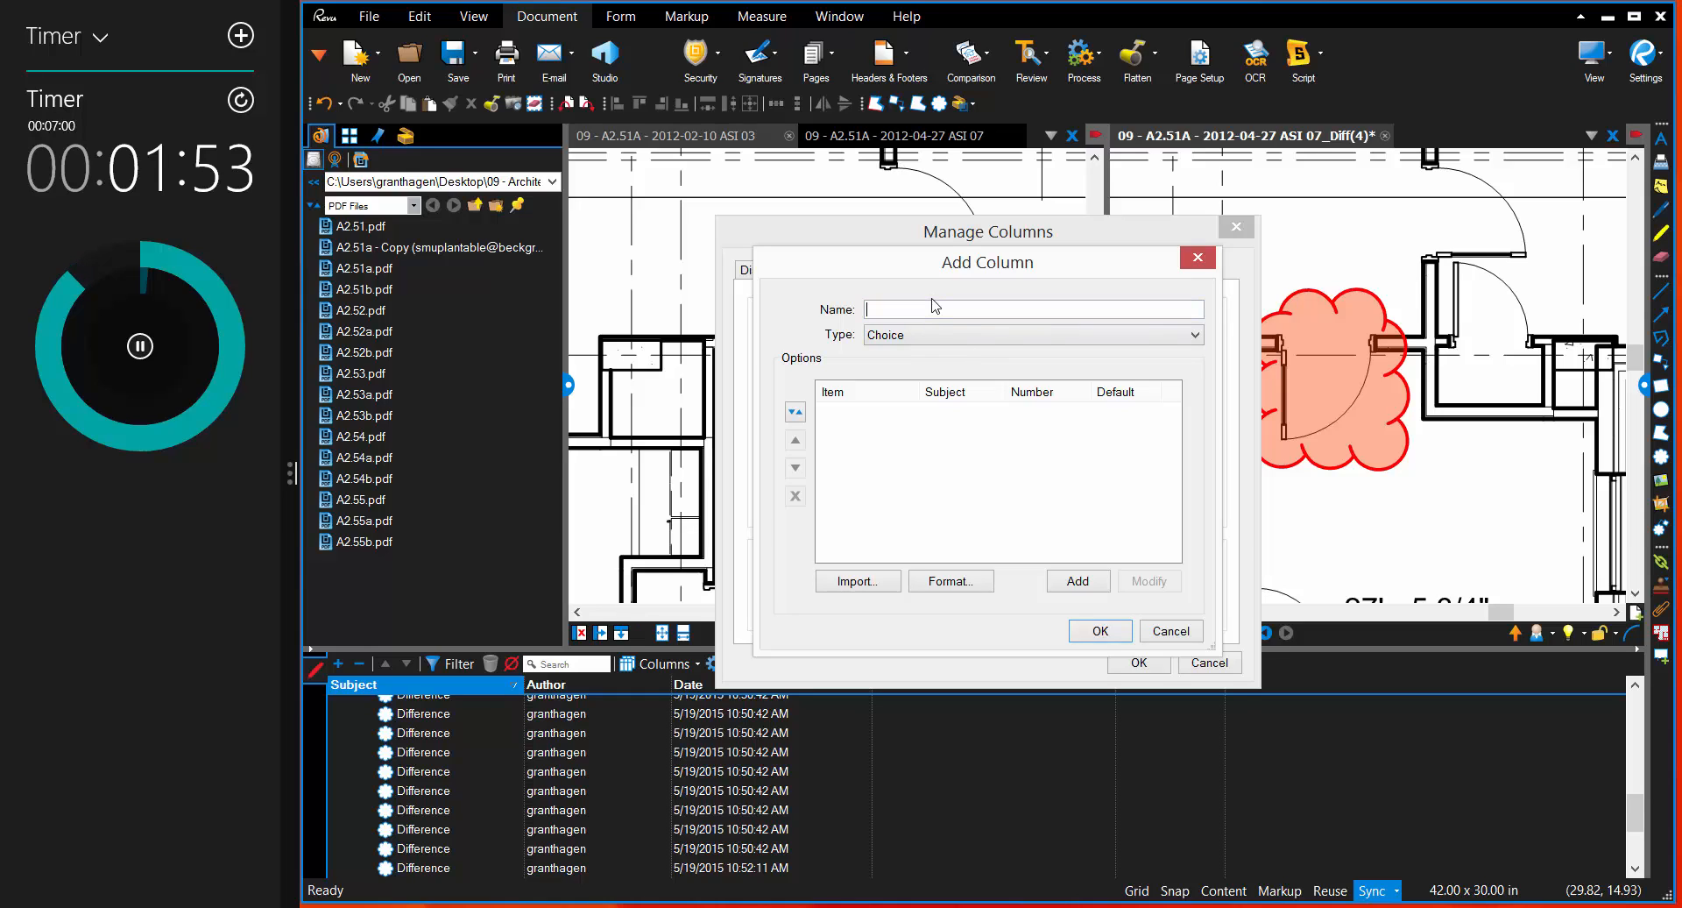
pyautogui.write('Respons')
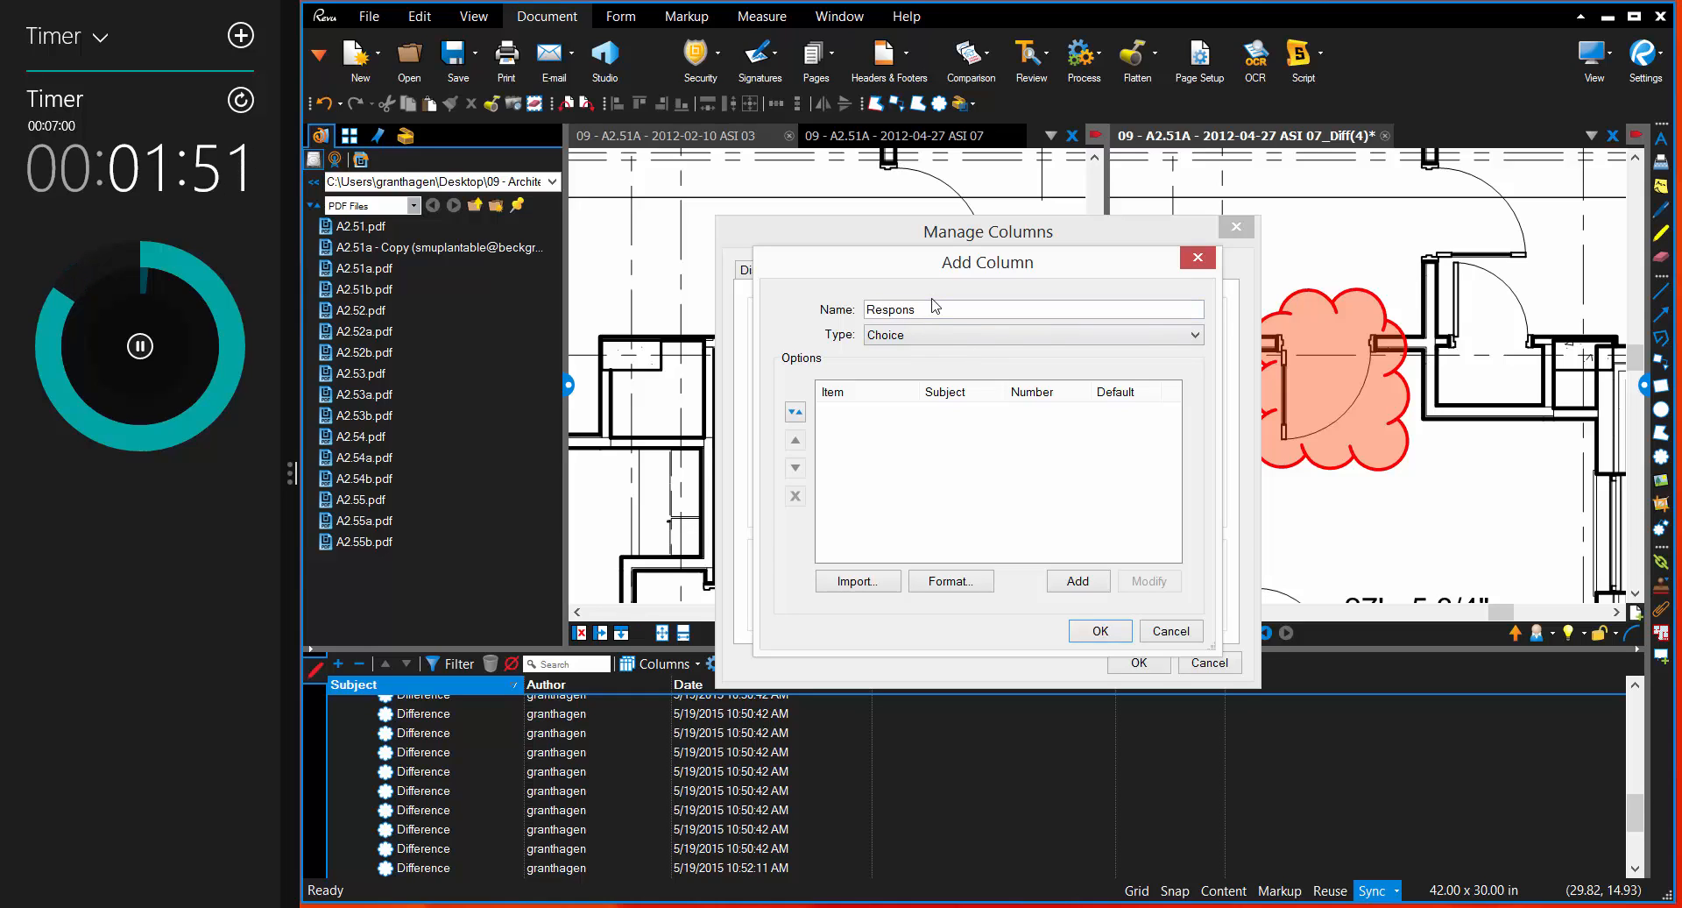
pyautogui.write('ibility')
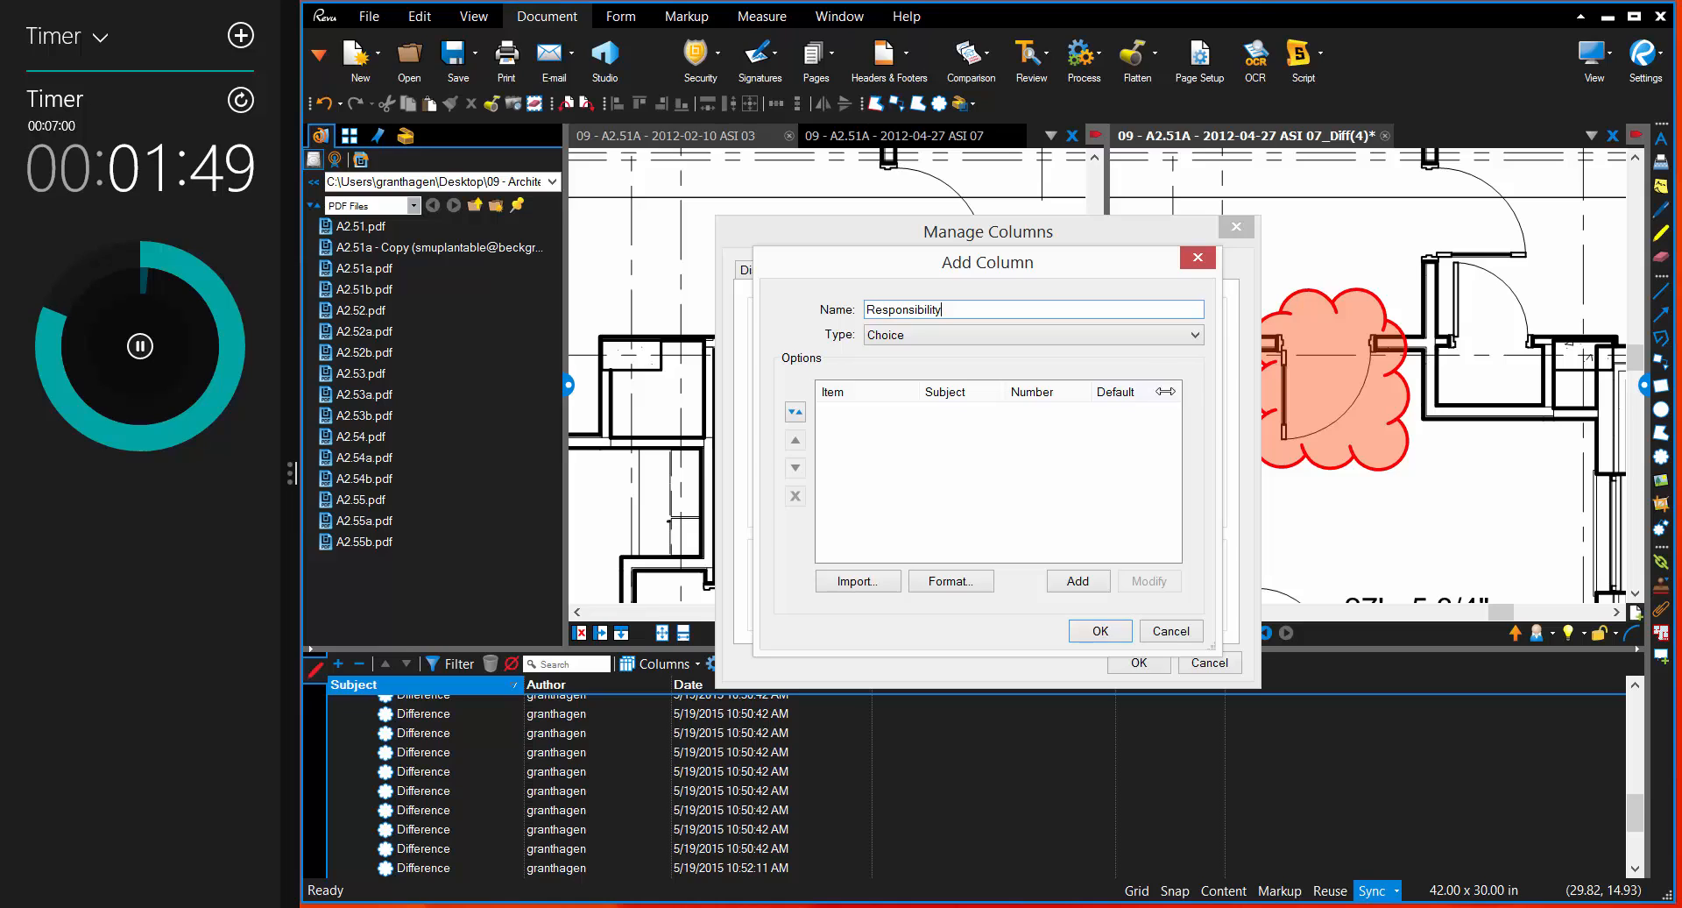
# Step: Add Interior Designer as a choice item of the Responsibility column
pyautogui.click(1078, 581)
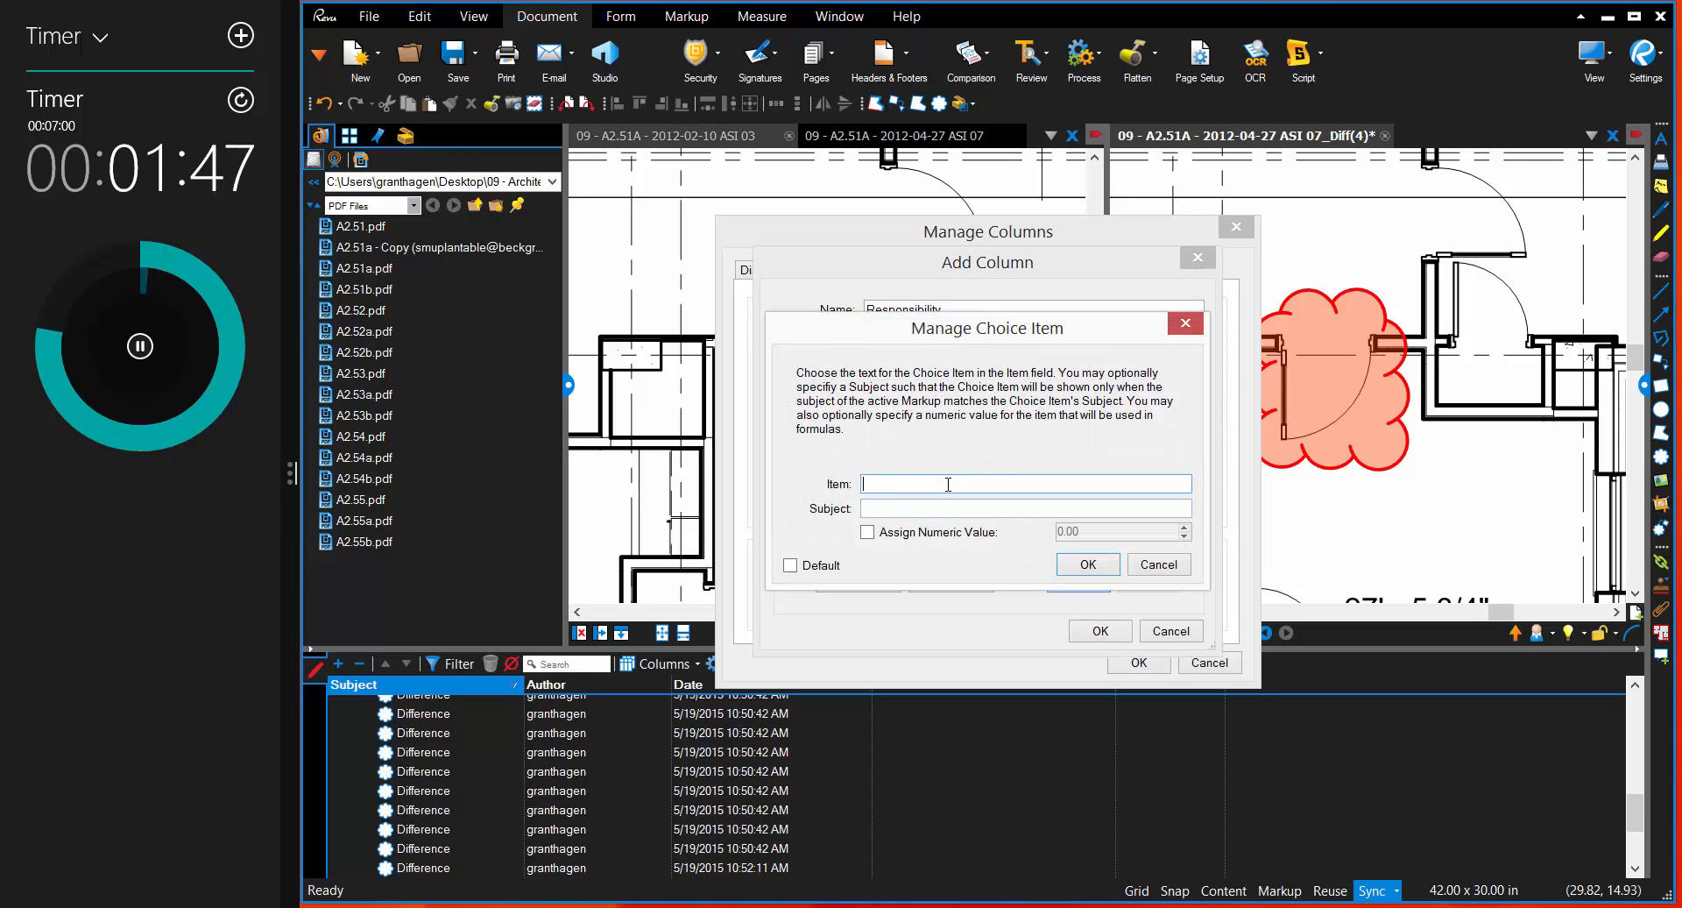
pyautogui.write('Ar')
pyautogui.write('Interior Desi')
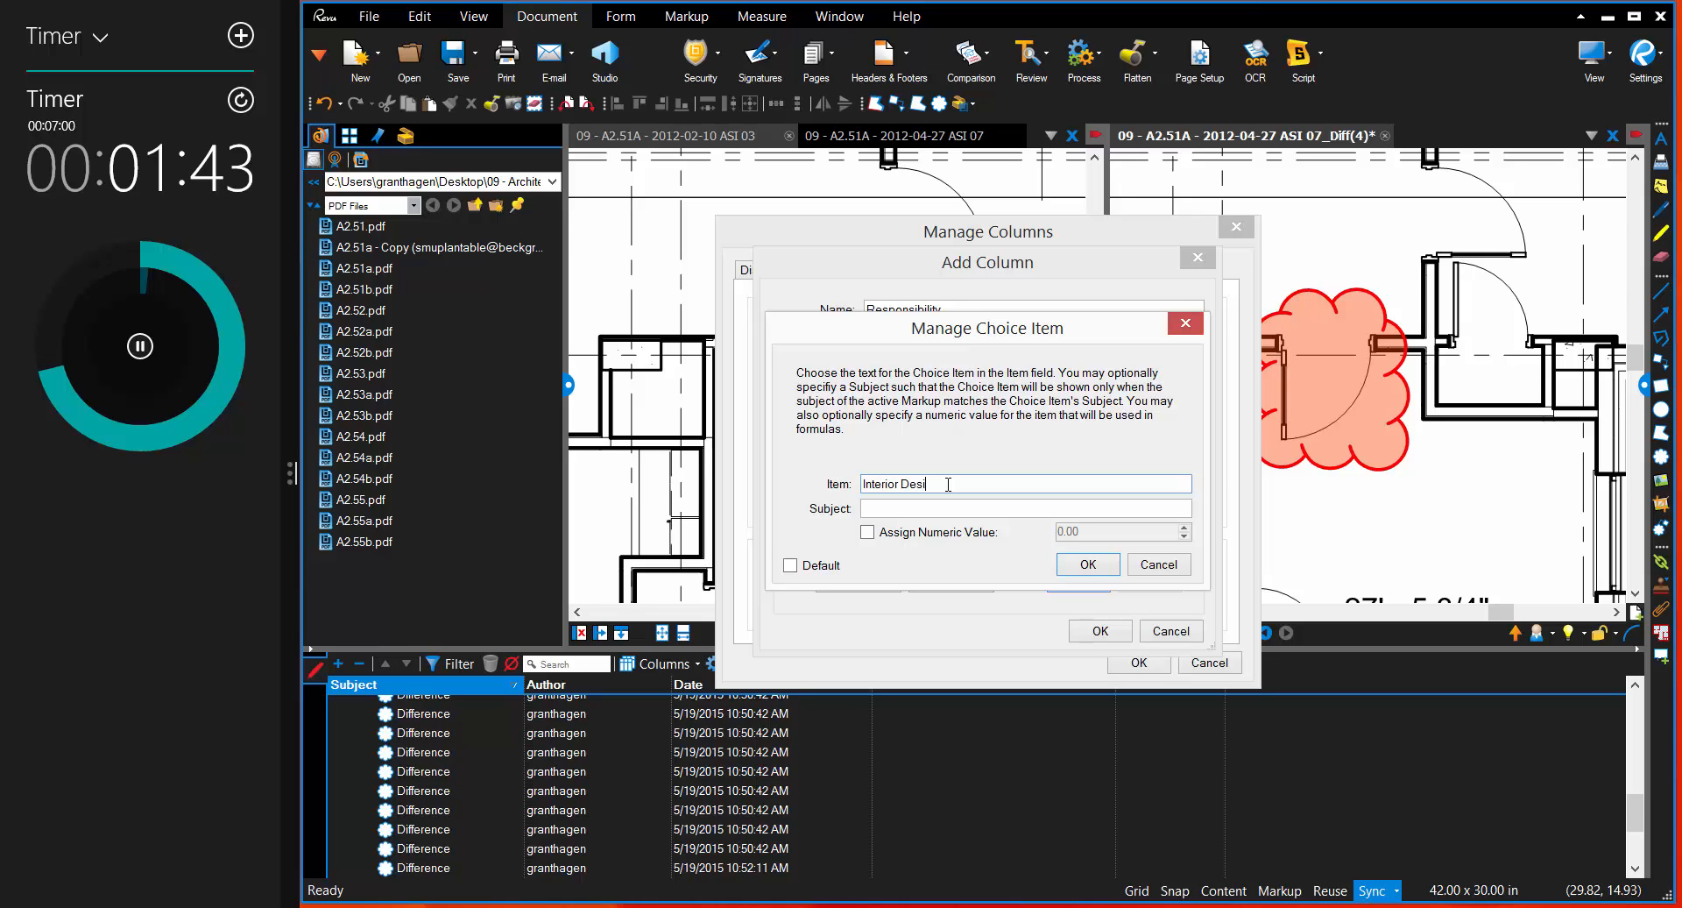
pyautogui.write('gner')
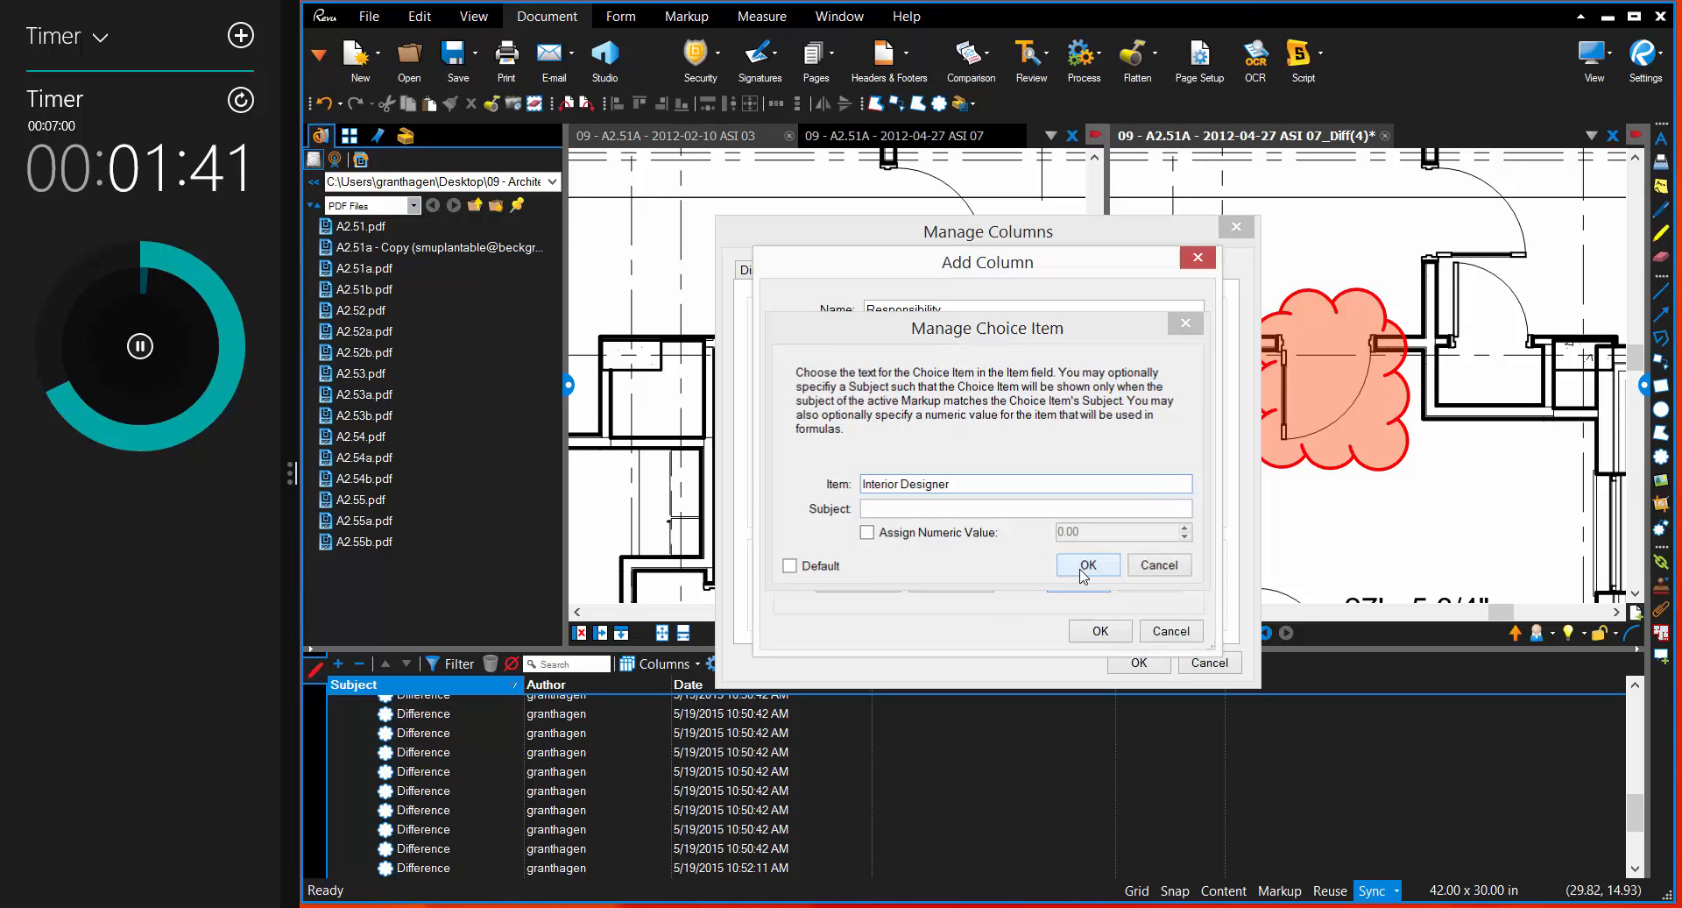
pyautogui.click(1088, 564)
# Step: Add MEP Consultant as a second choice item of the Responsibility column
pyautogui.click(1080, 593)
pyautogui.write('ME')
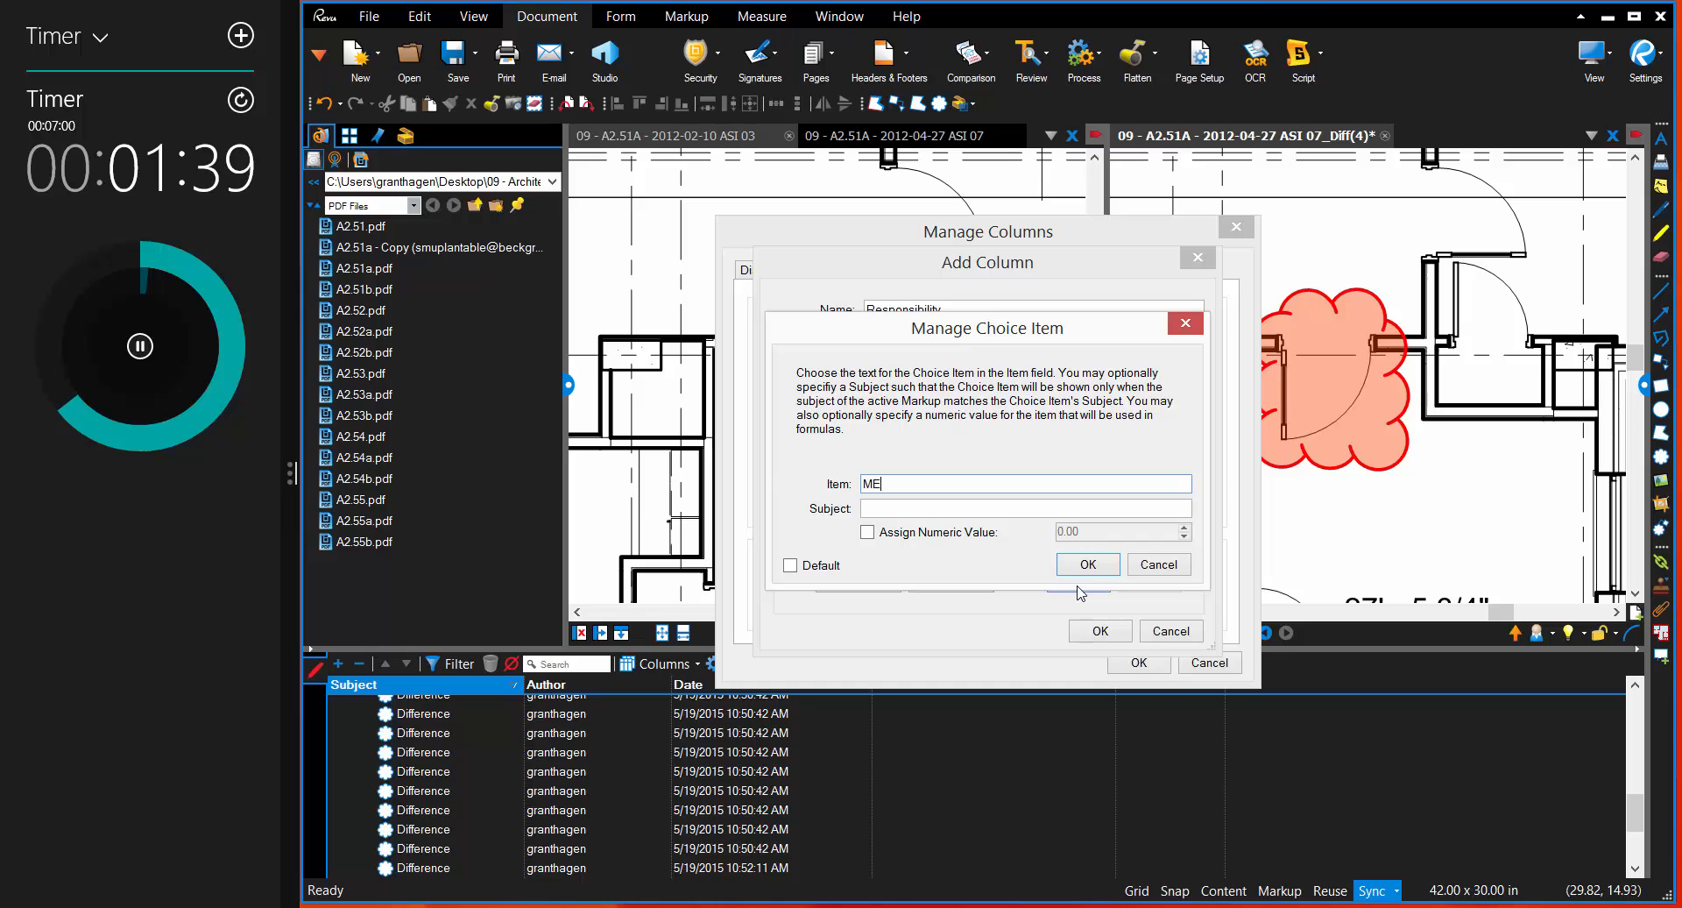
pyautogui.write('P Consu')
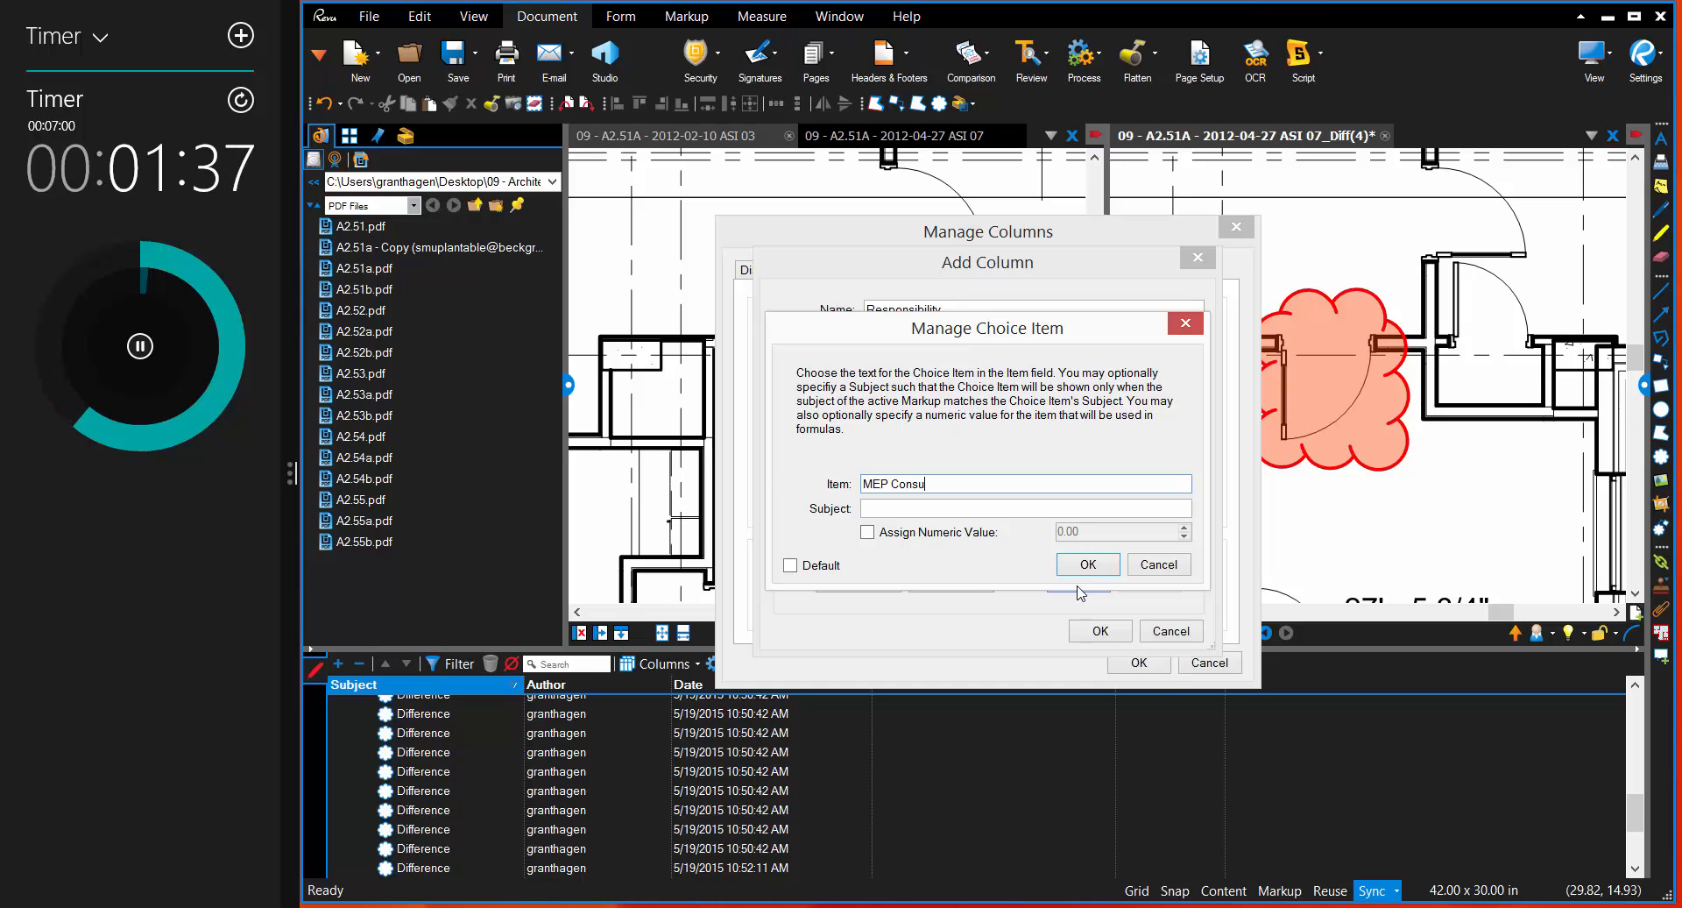
pyautogui.write('ltant')
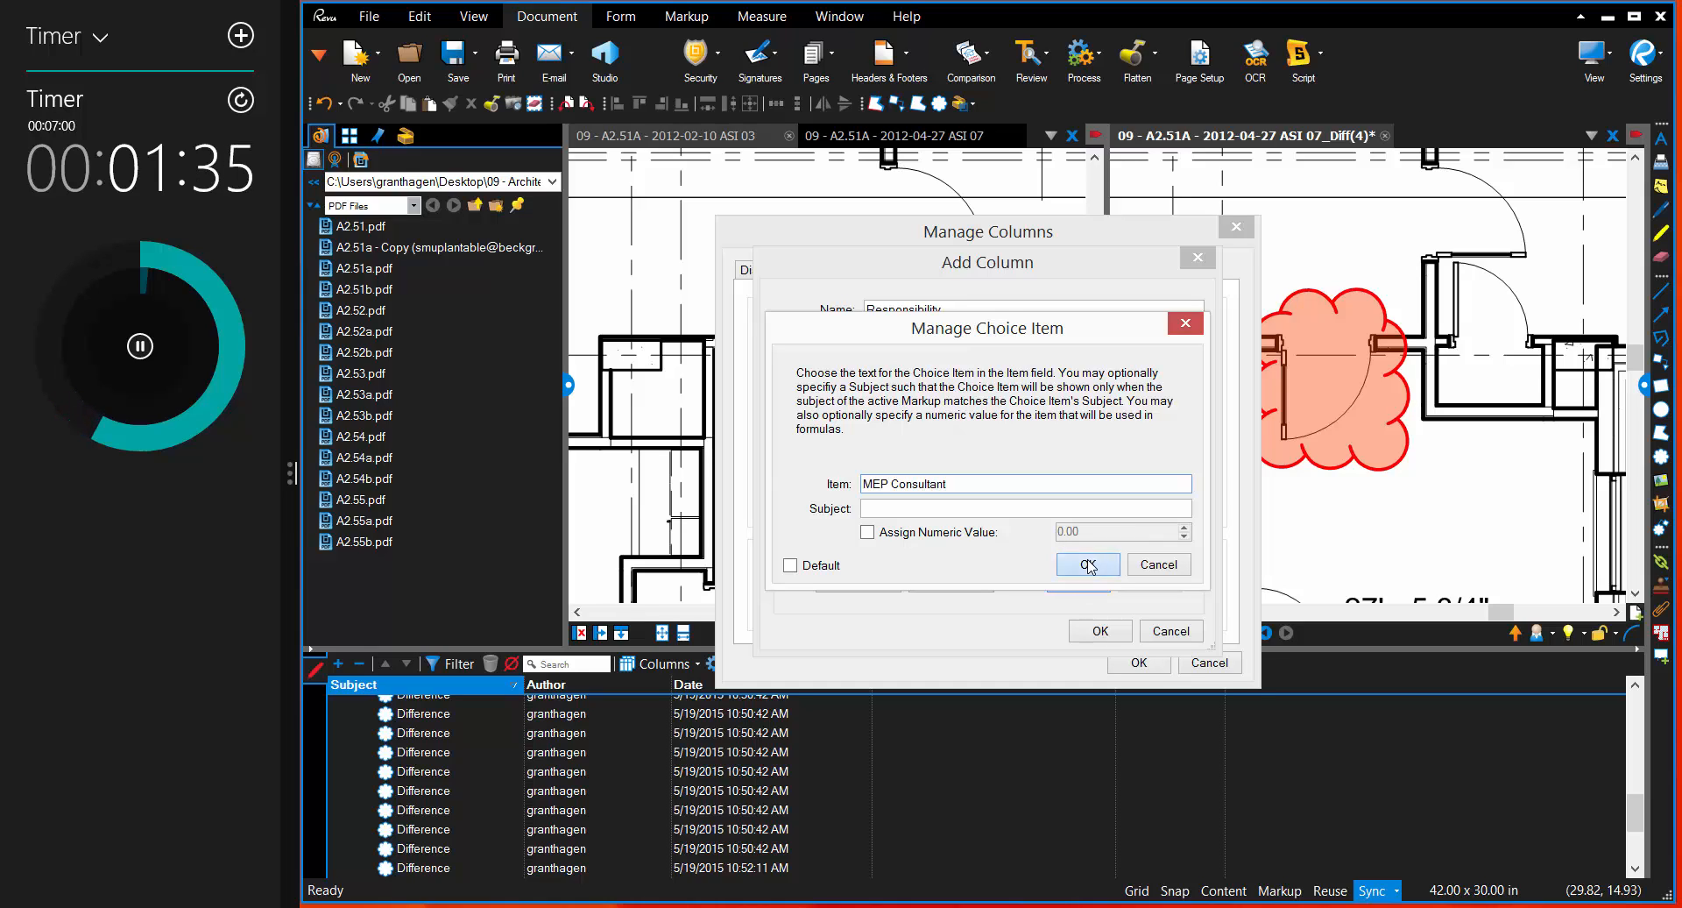
pyautogui.click(1086, 564)
# Step: Save the new Responsibility column to the markups list and place it directly between Date and Comments
pyautogui.click(1101, 631)
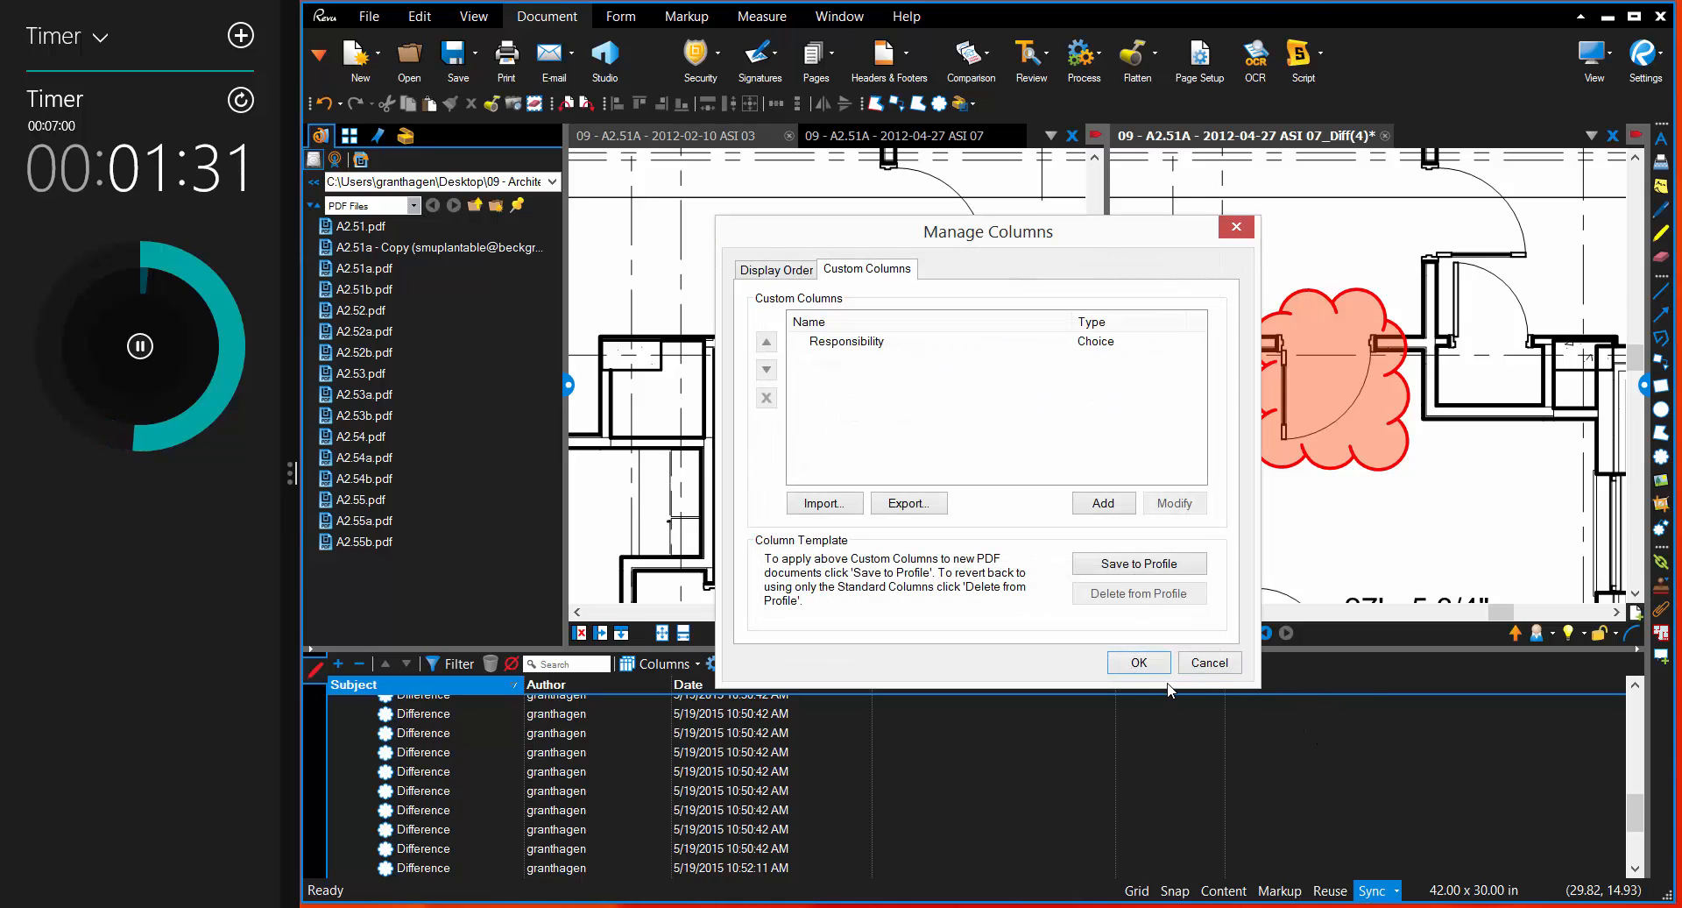
pyautogui.click(1154, 667)
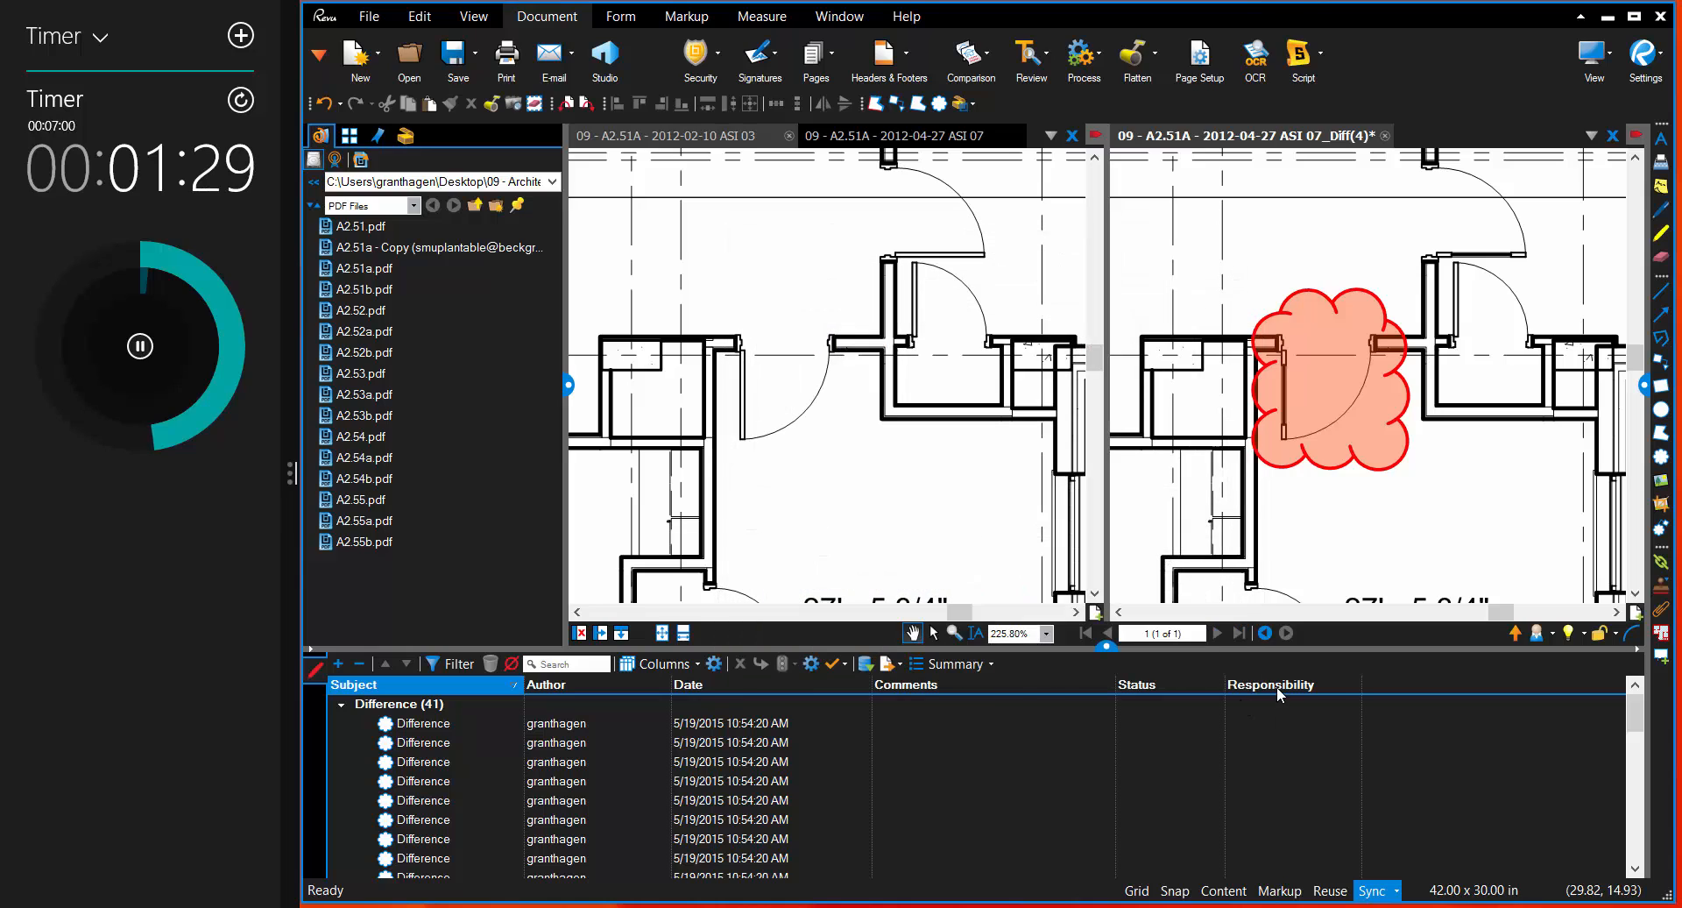
pyautogui.moveTo(1277, 694); pyautogui.dragTo(903, 689)
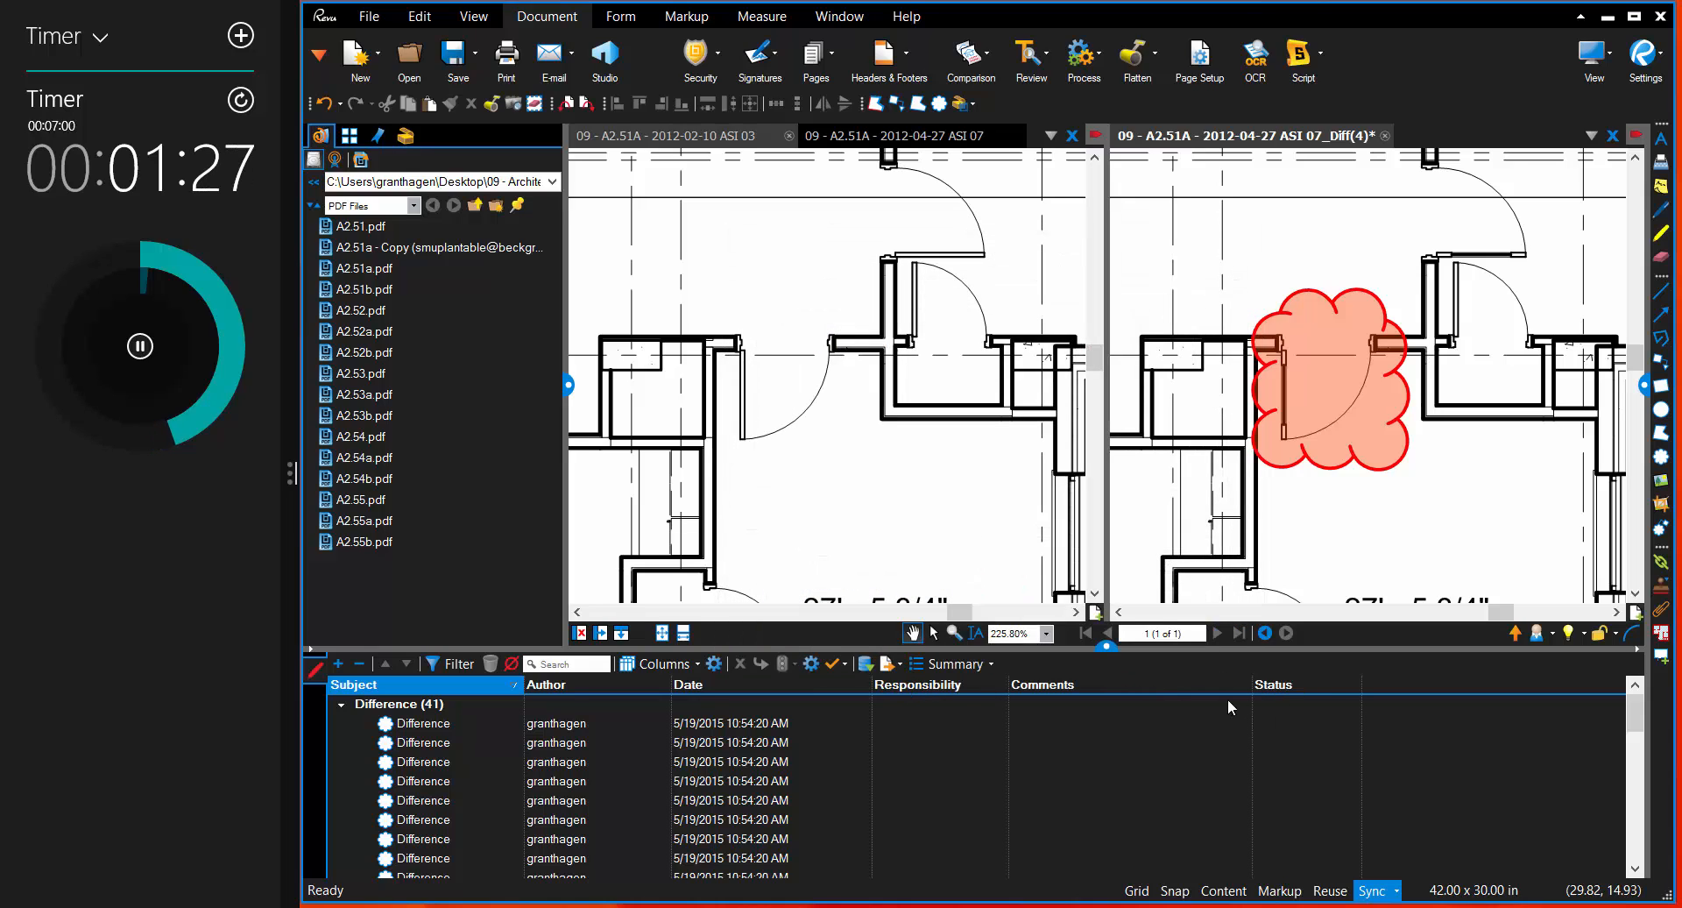
# Step: Assign the door's difference cloud to Interior Designer in the Responsibility column
pyautogui.click(1342, 382)
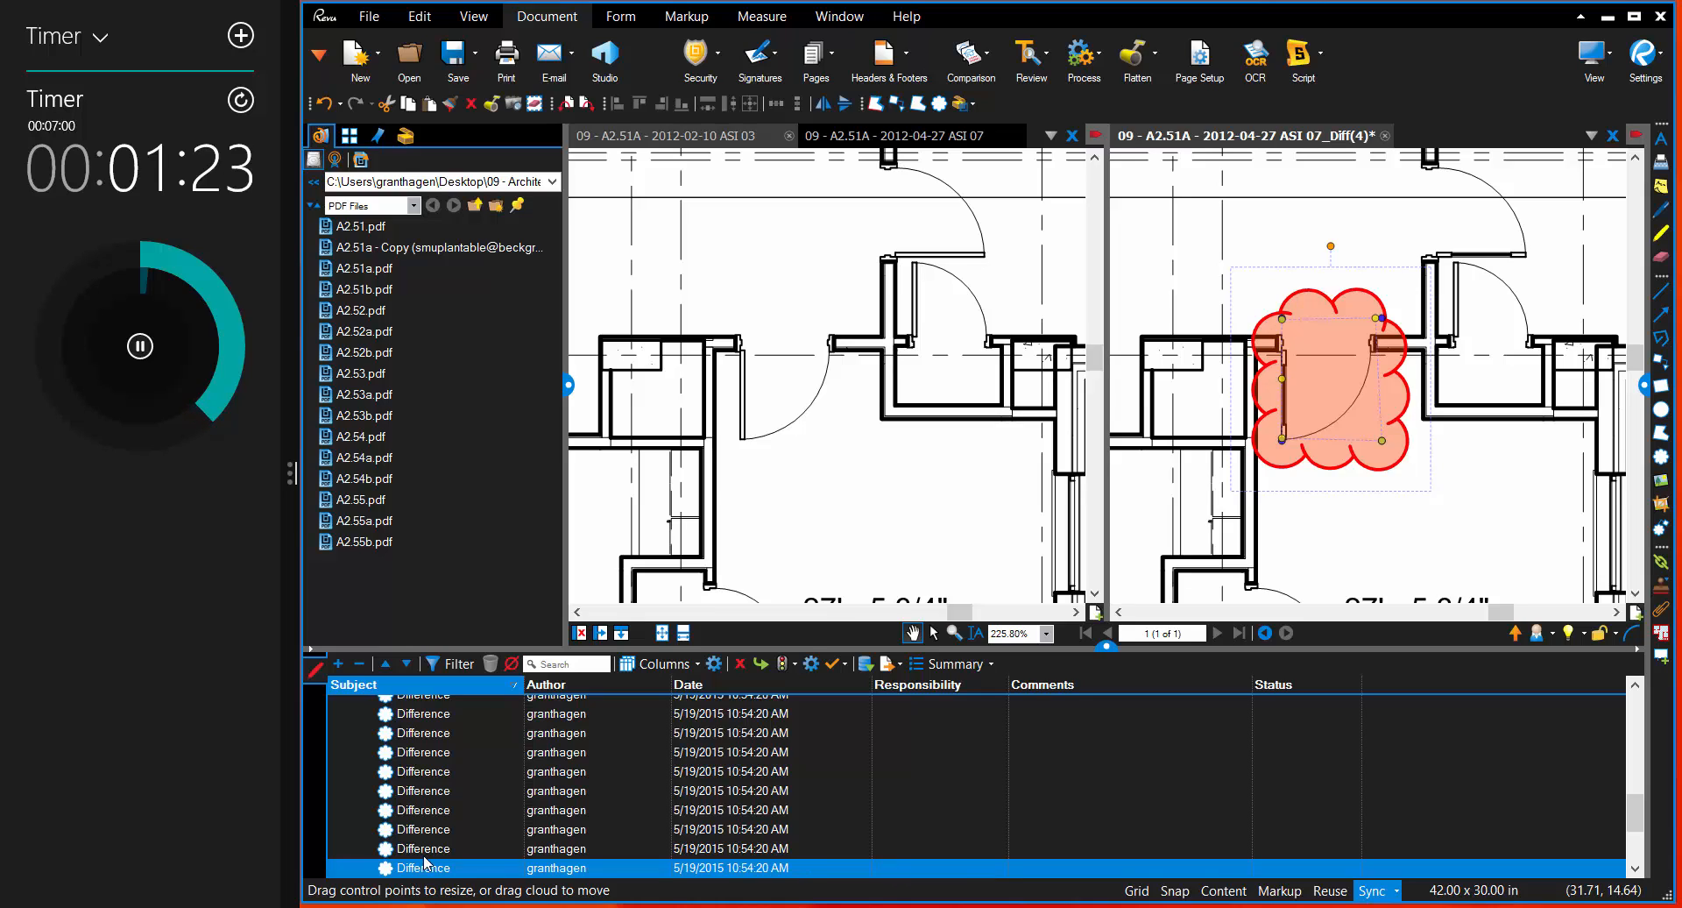
pyautogui.click(899, 876)
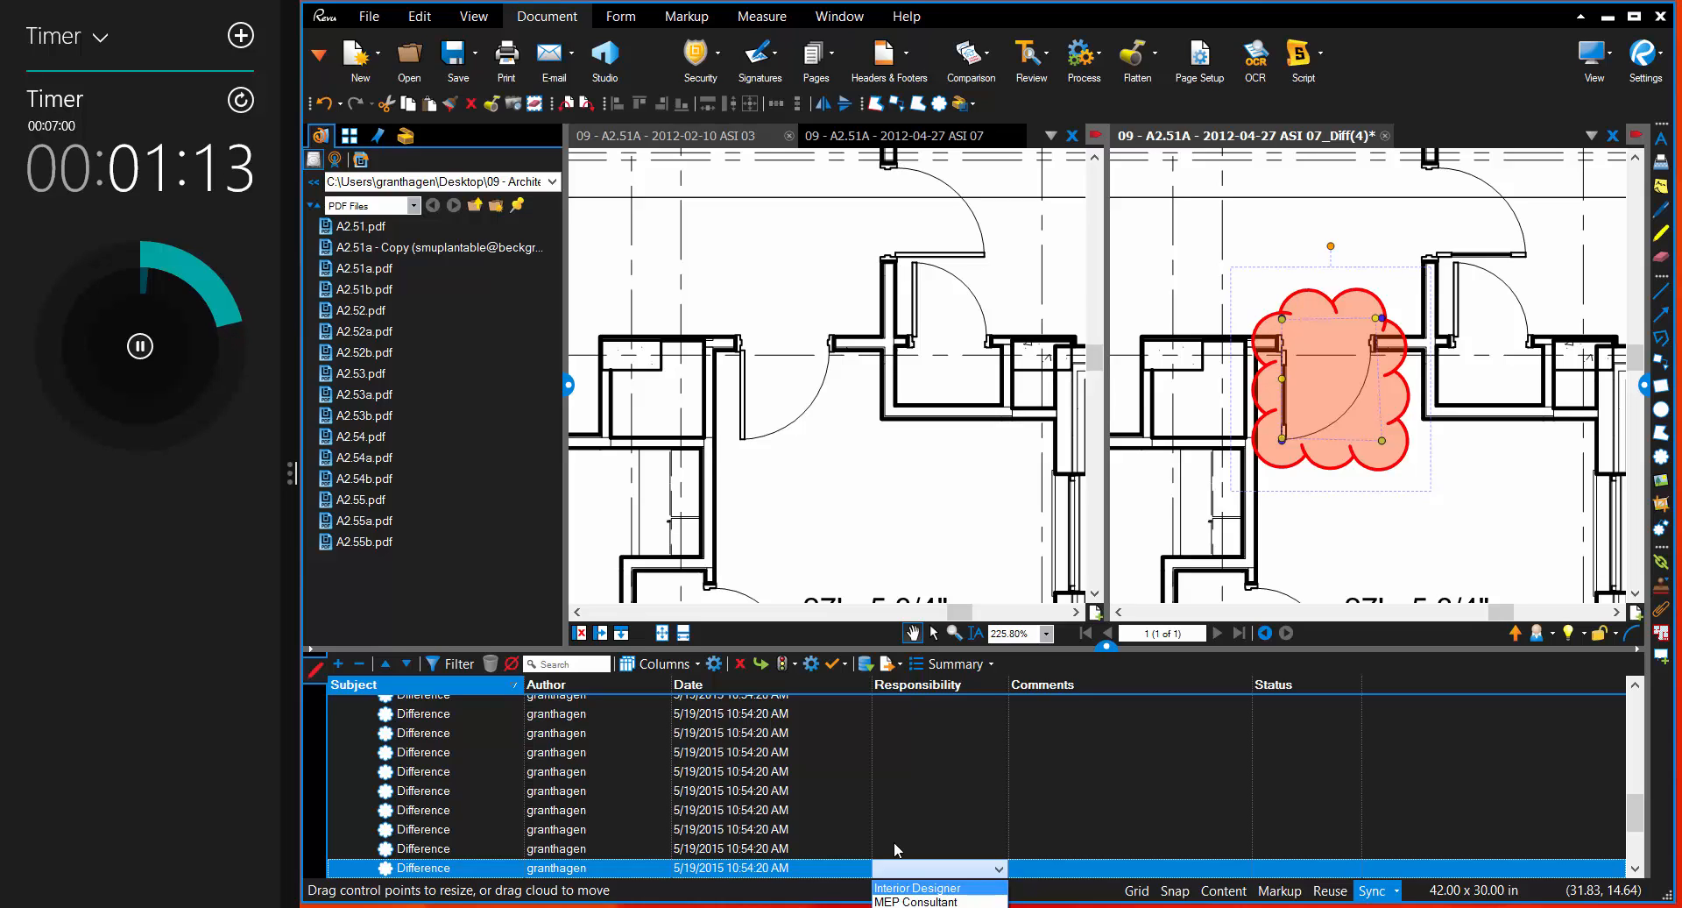
pyautogui.click(914, 890)
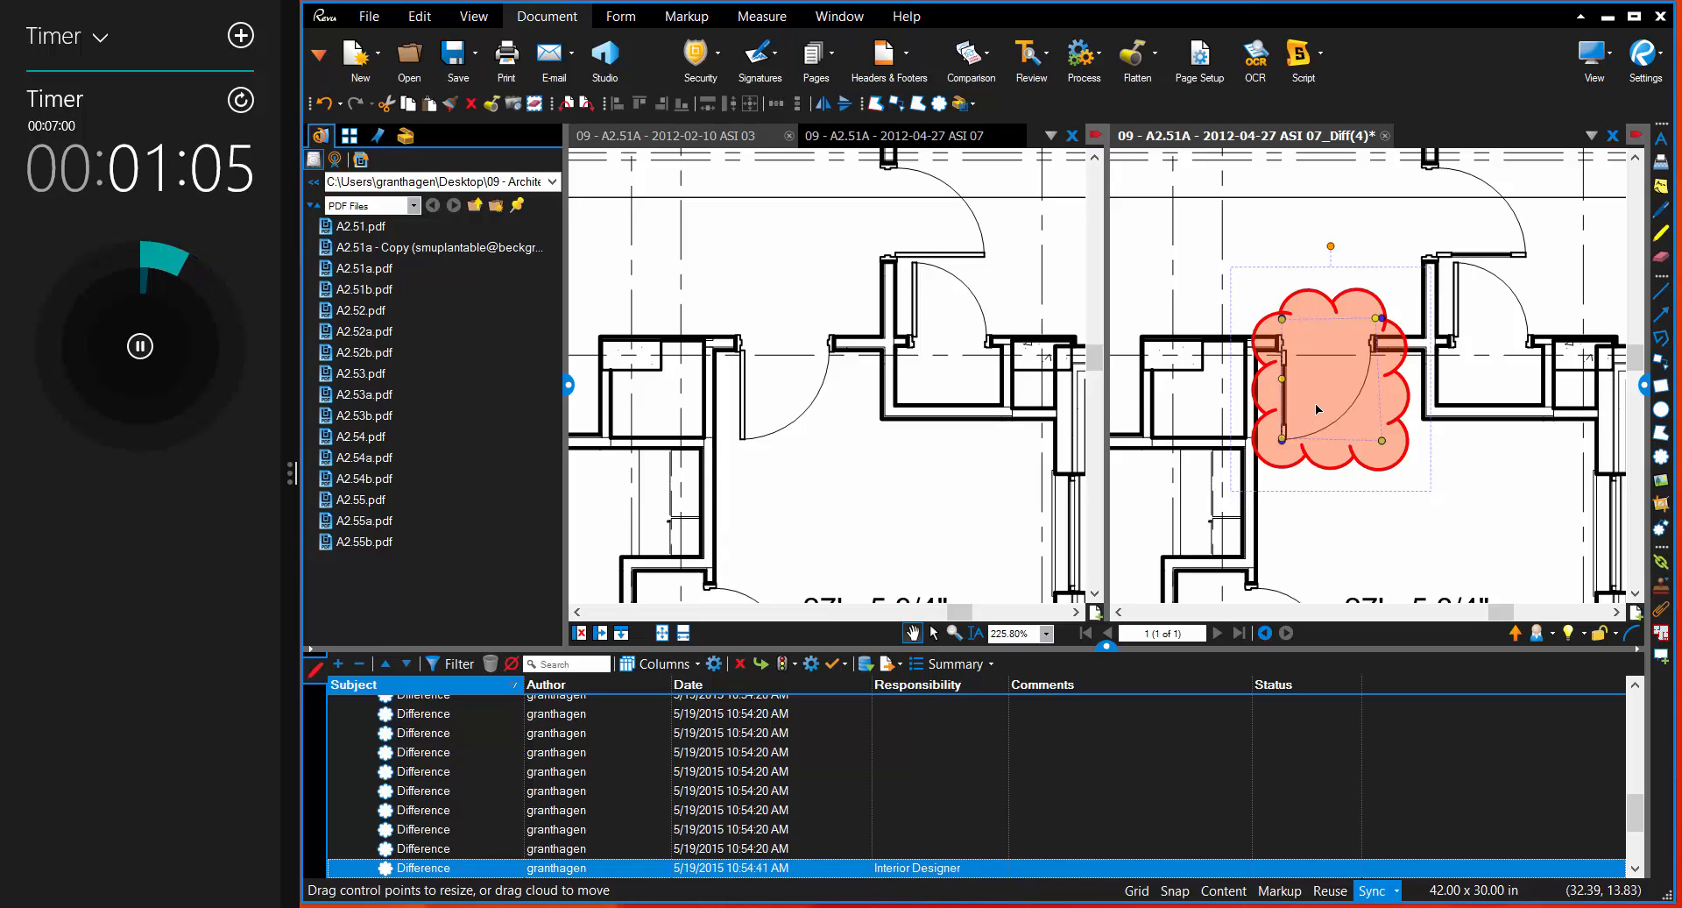
# Step: Add the comment "Hey whats going on with this?" to the door's difference cloud
pyautogui.click(1034, 867)
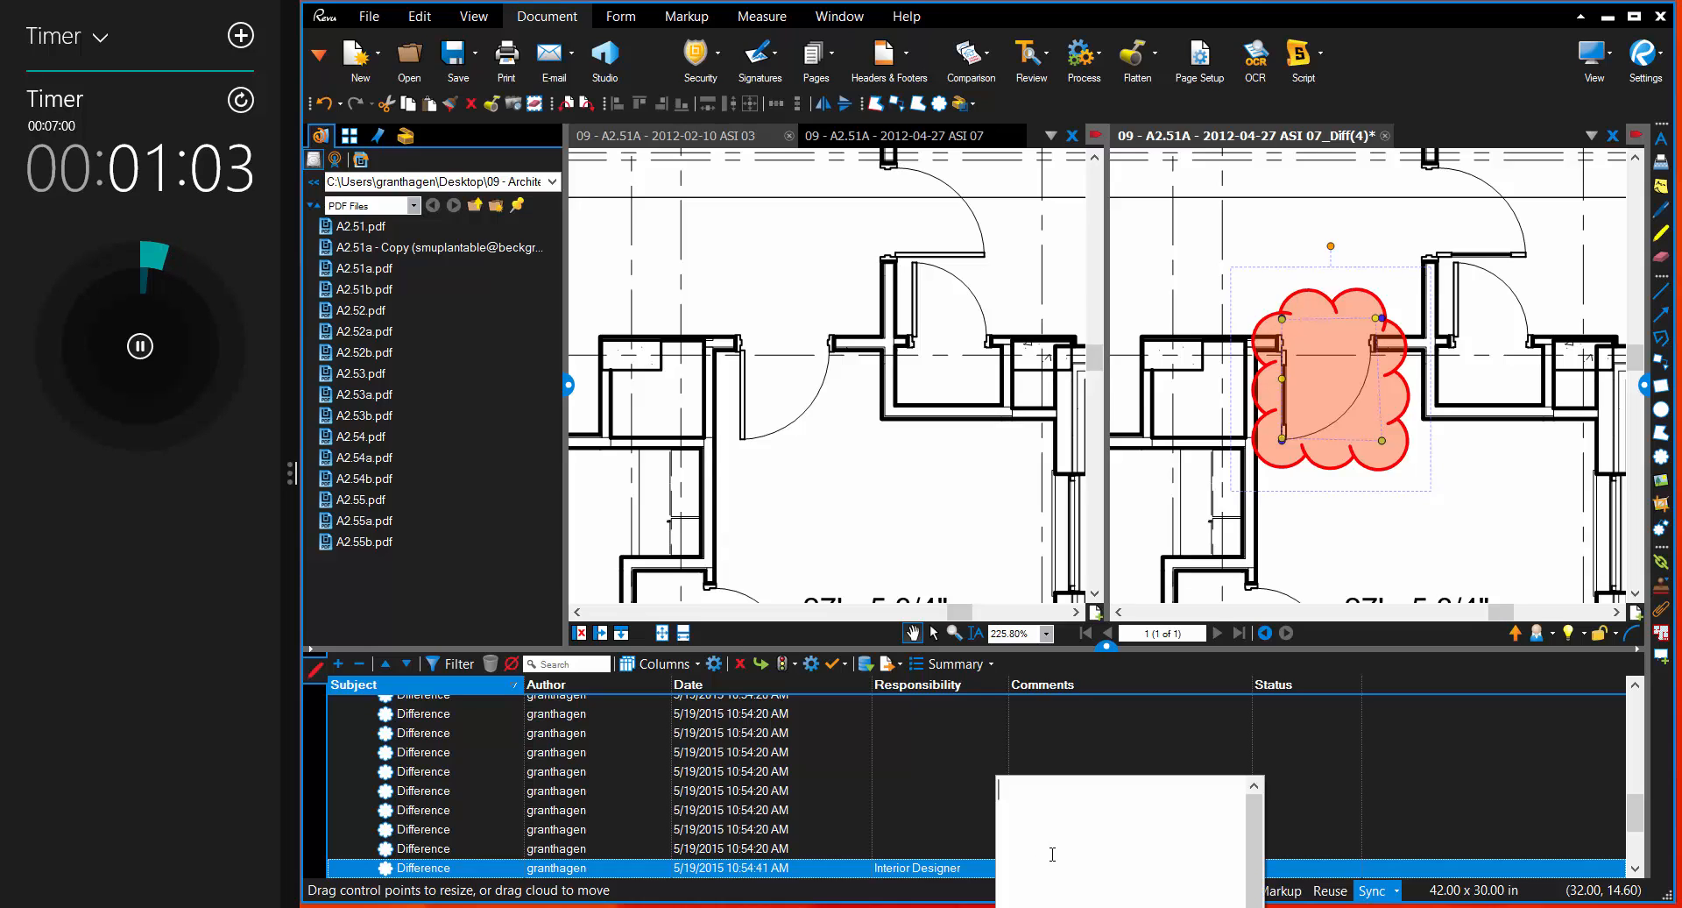
pyautogui.write('Hey wh')
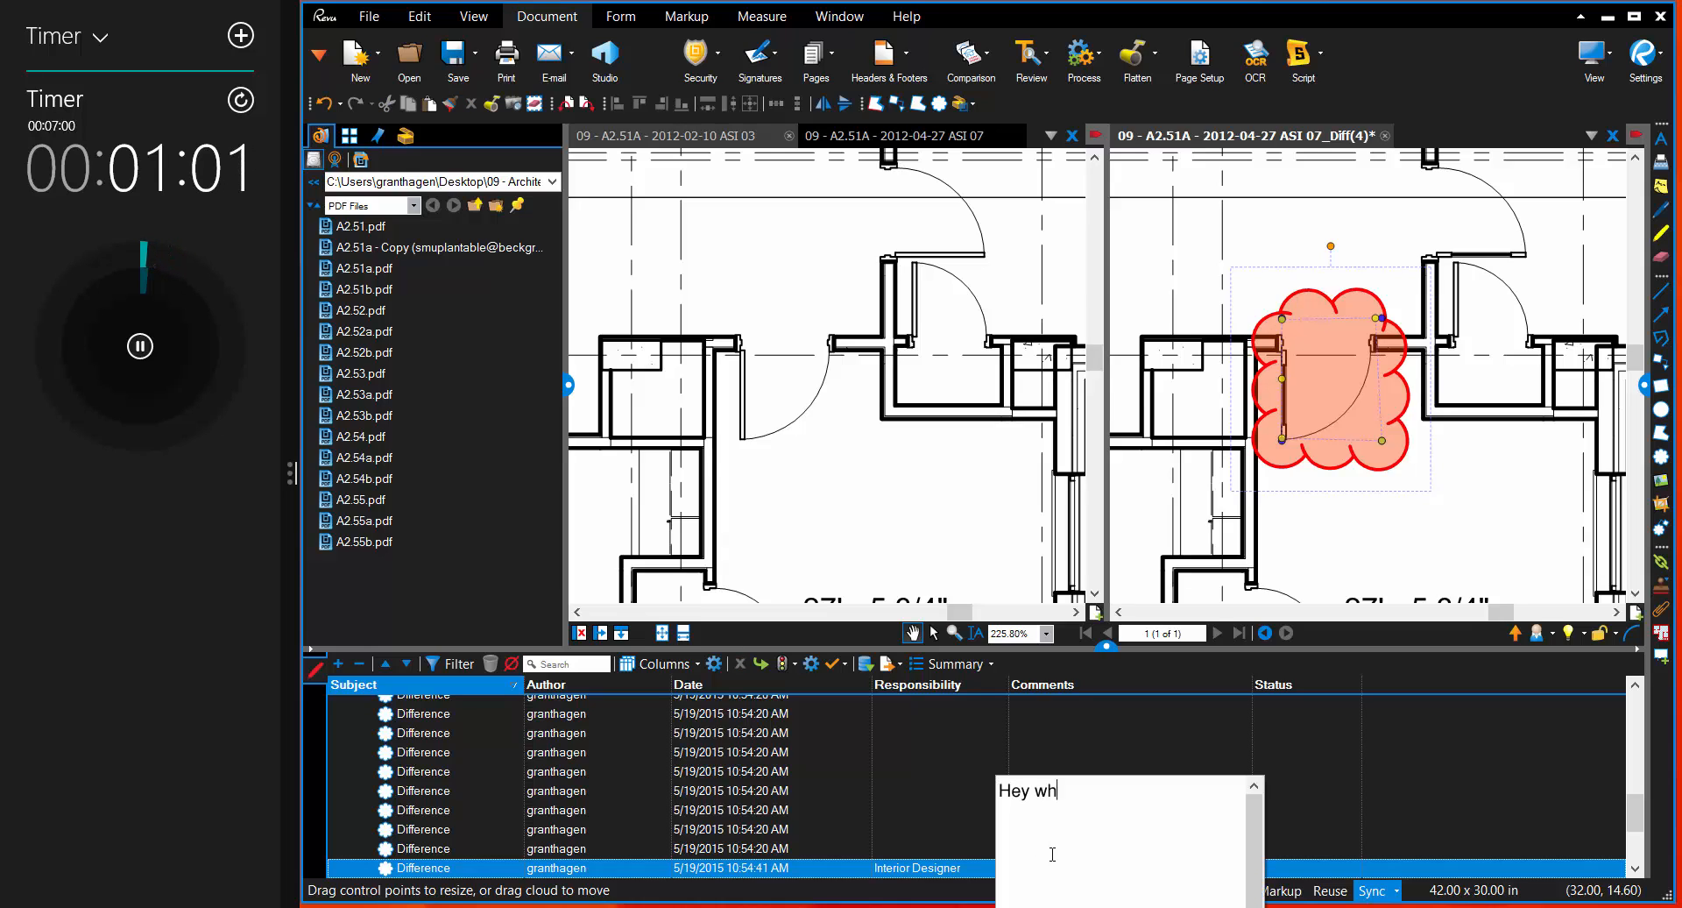
pyautogui.write('ats going on w')
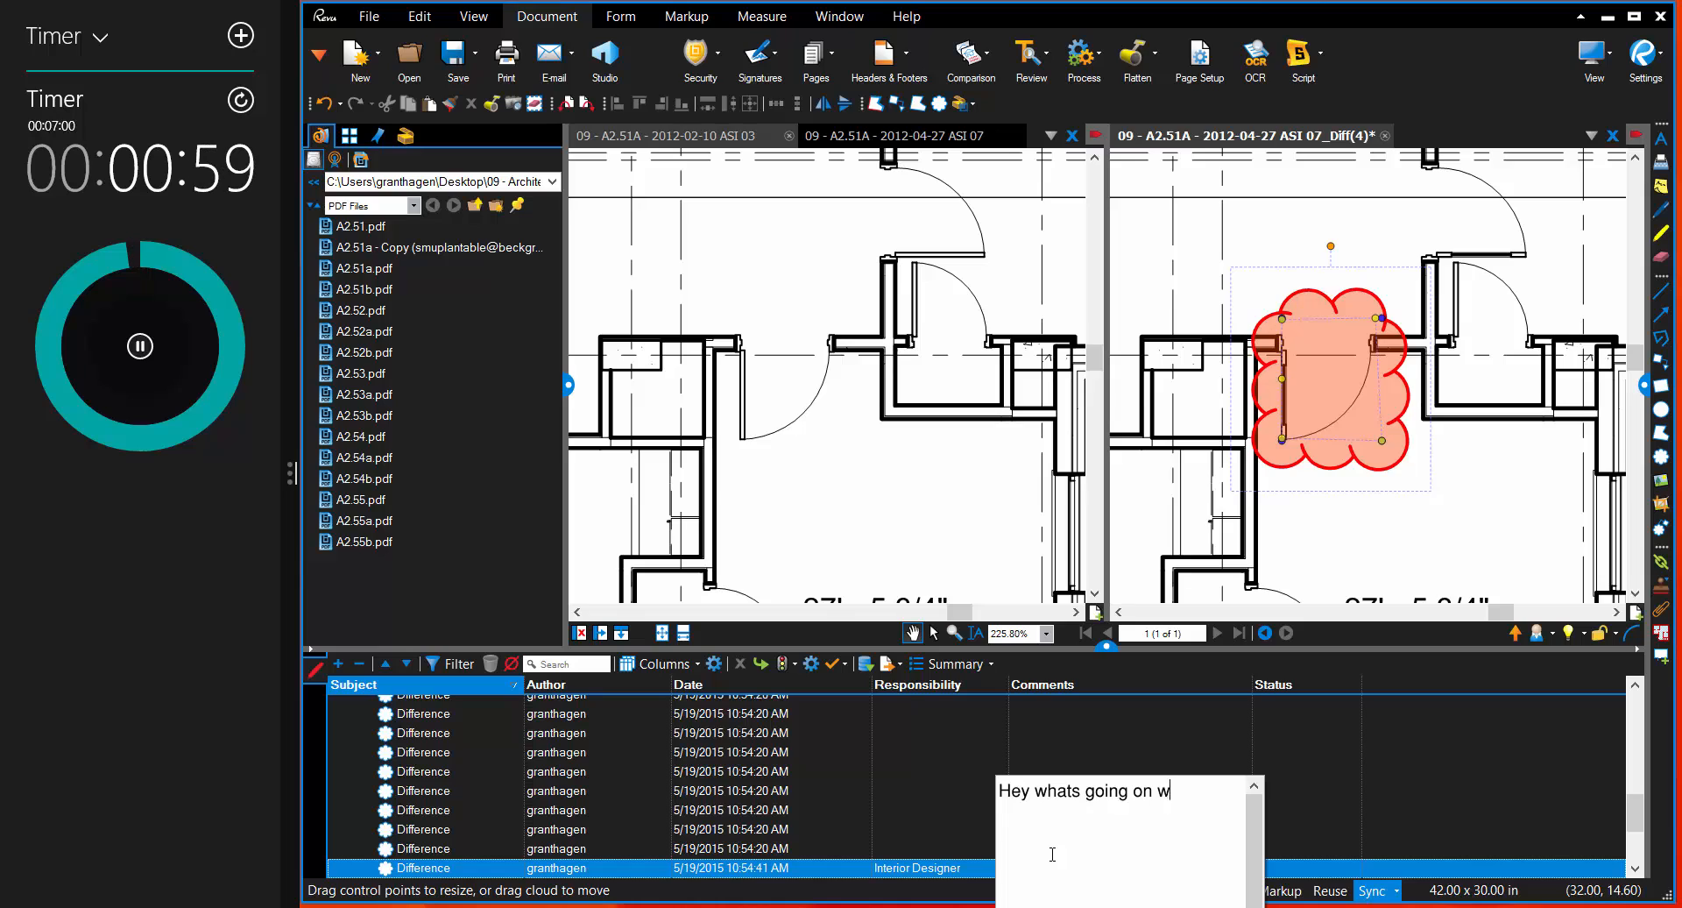
pyautogui.write('ith this?')
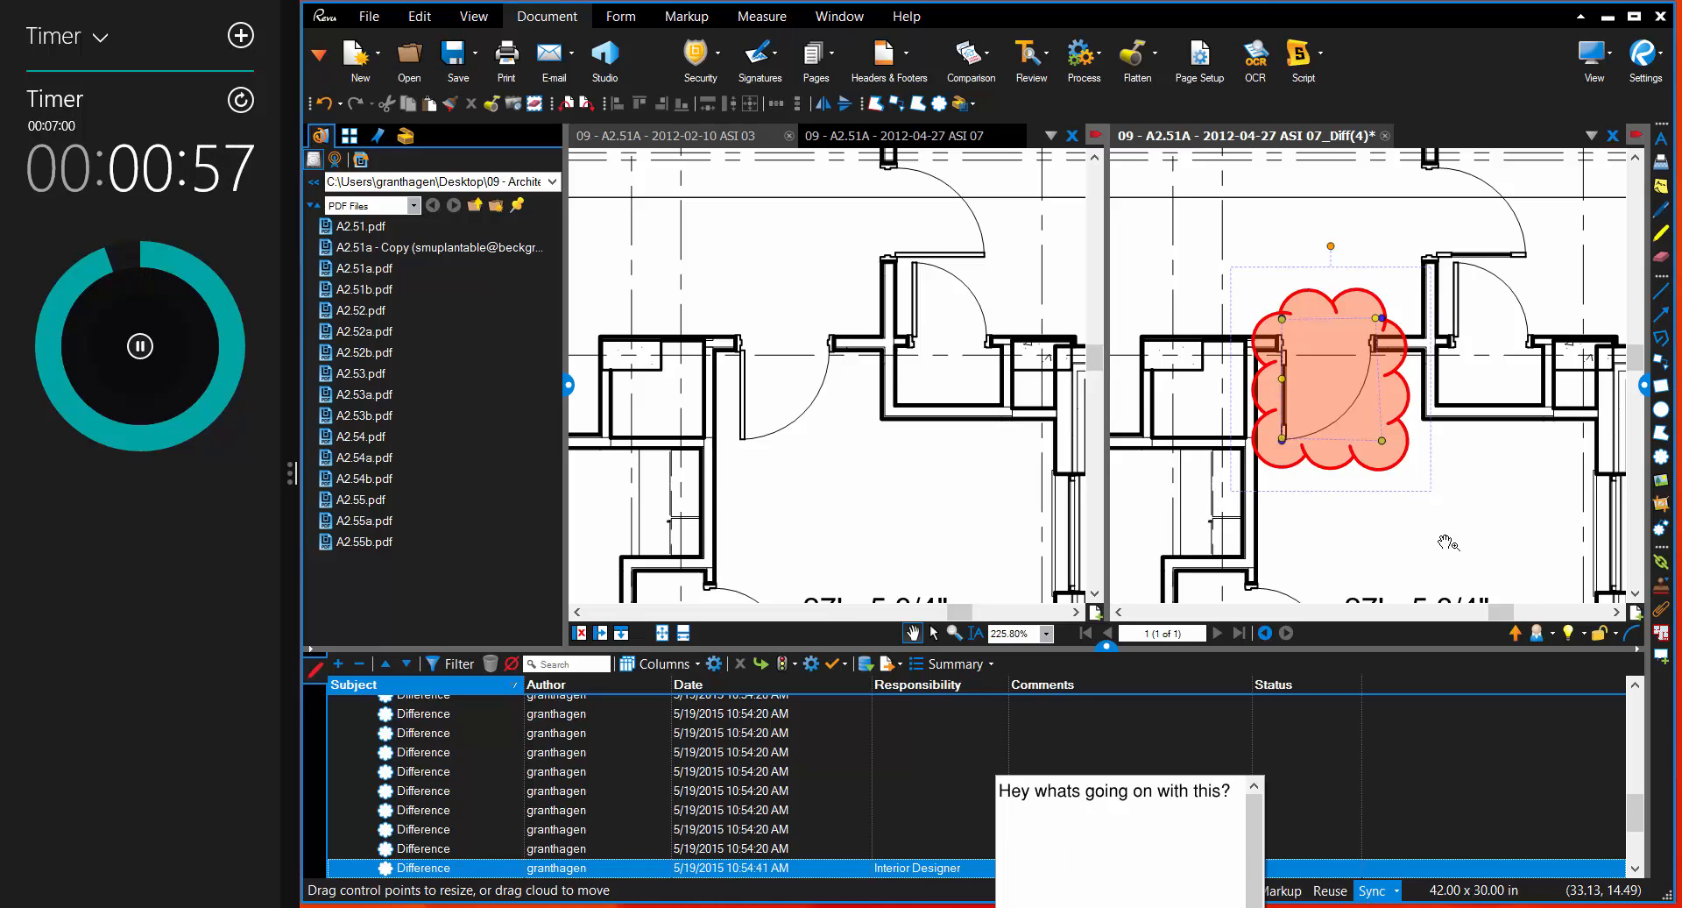
pyautogui.click(1444, 536)
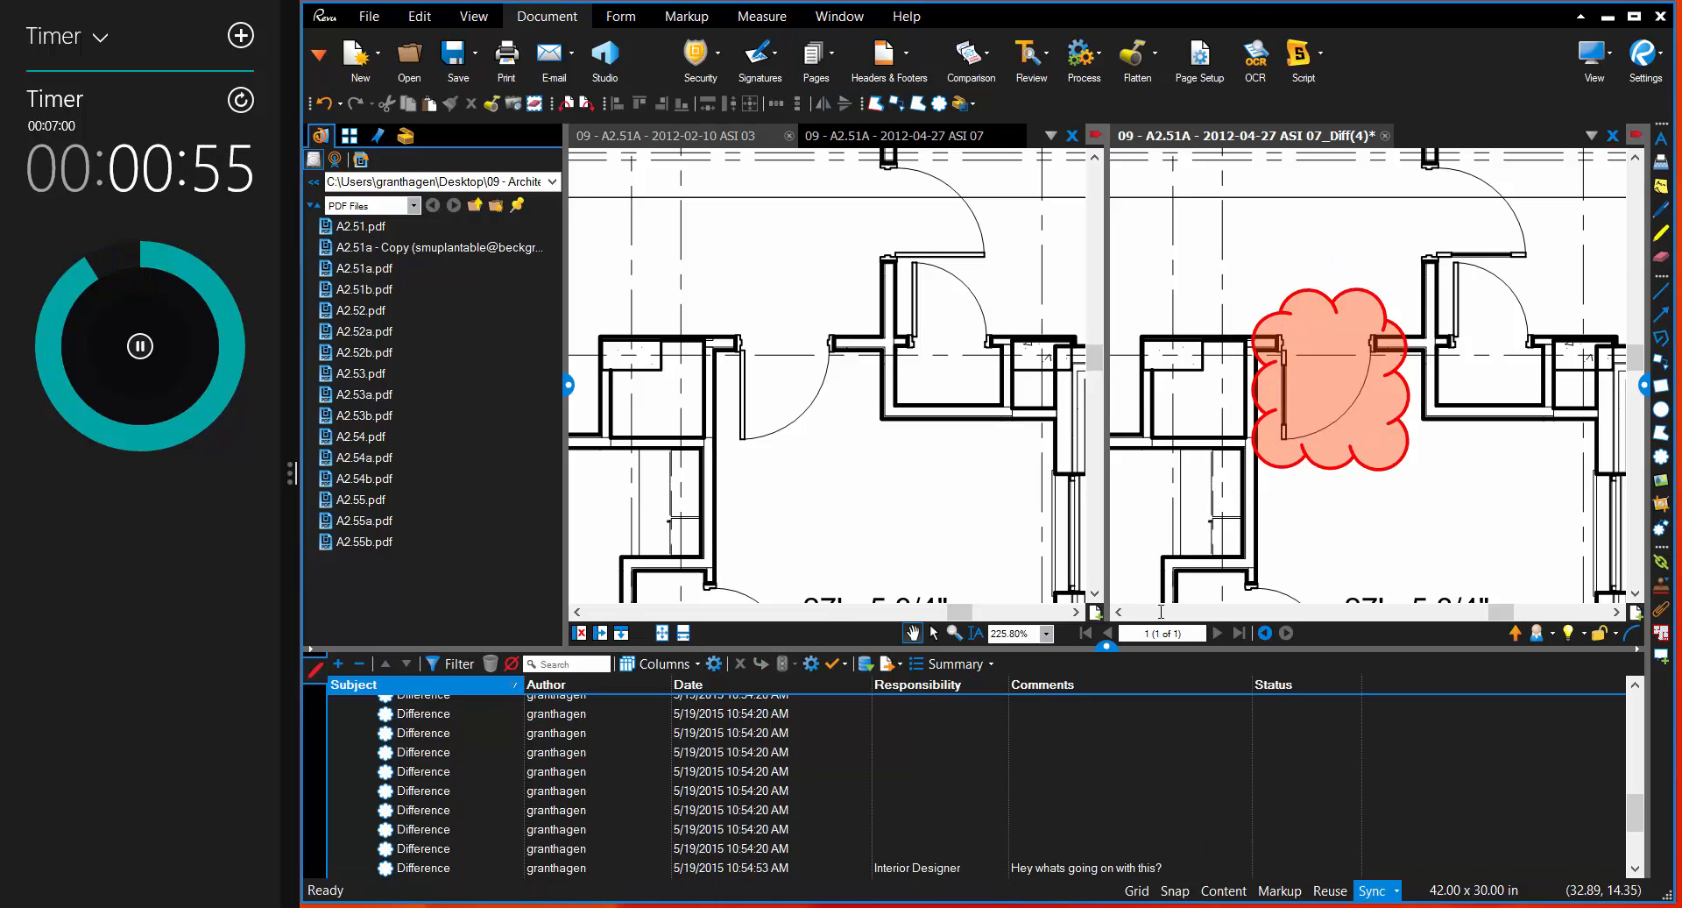
# Step: Filter the markups list to show only differences whose Responsibility is Interior Designer, and clear the cloud selection
pyautogui.click(707, 865)
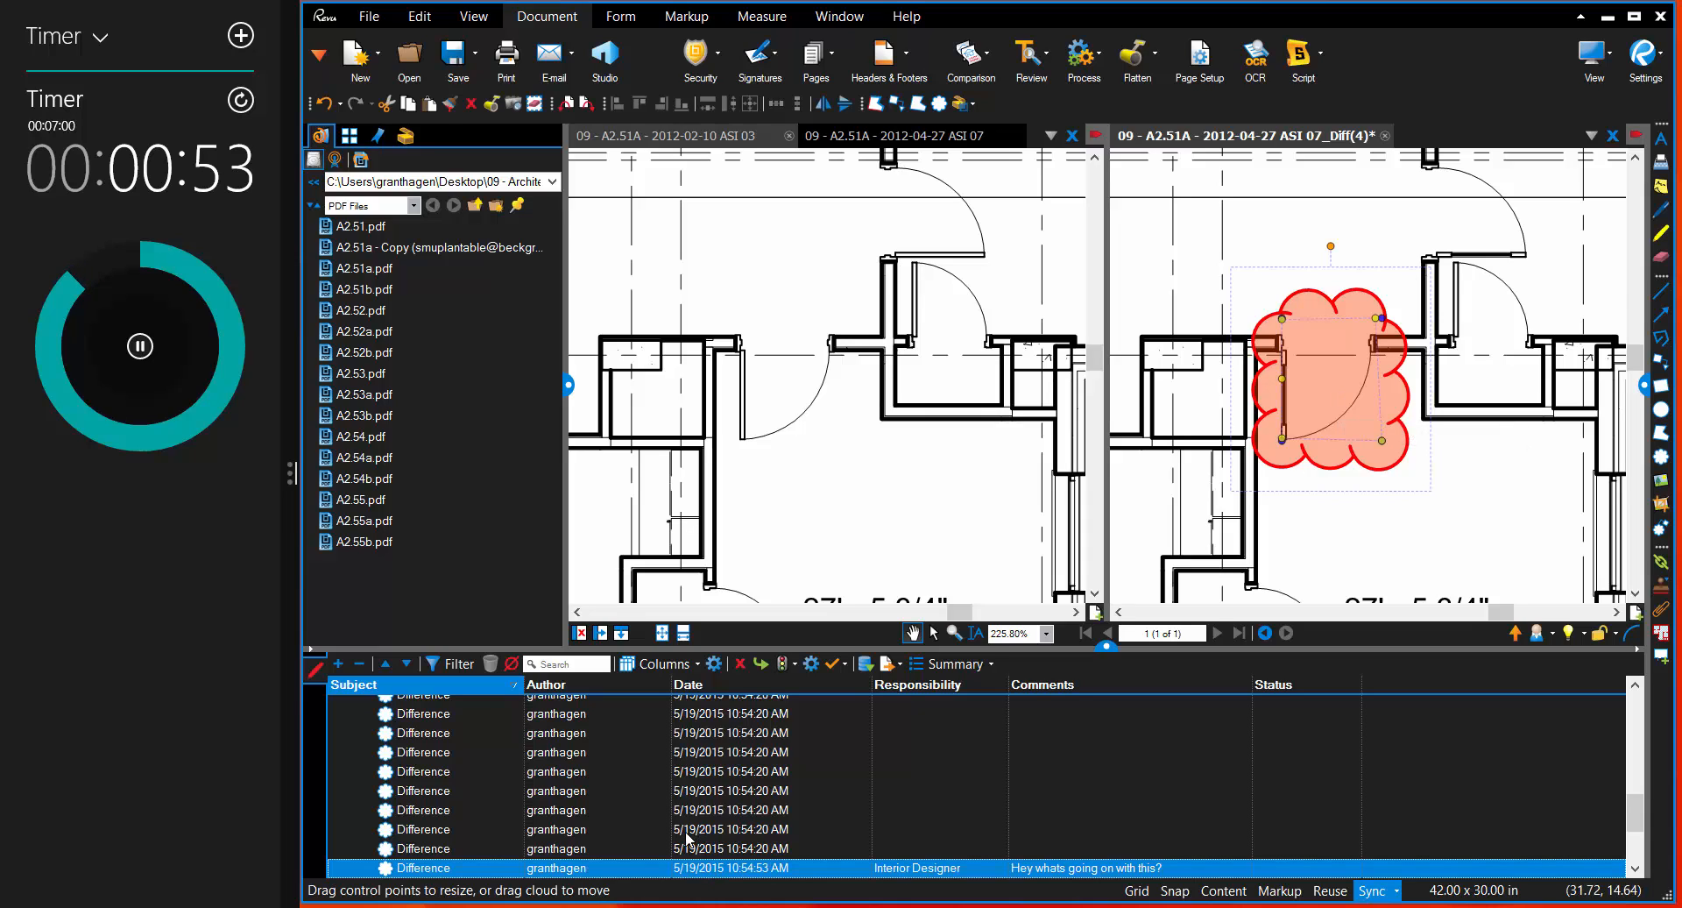
pyautogui.click(458, 665)
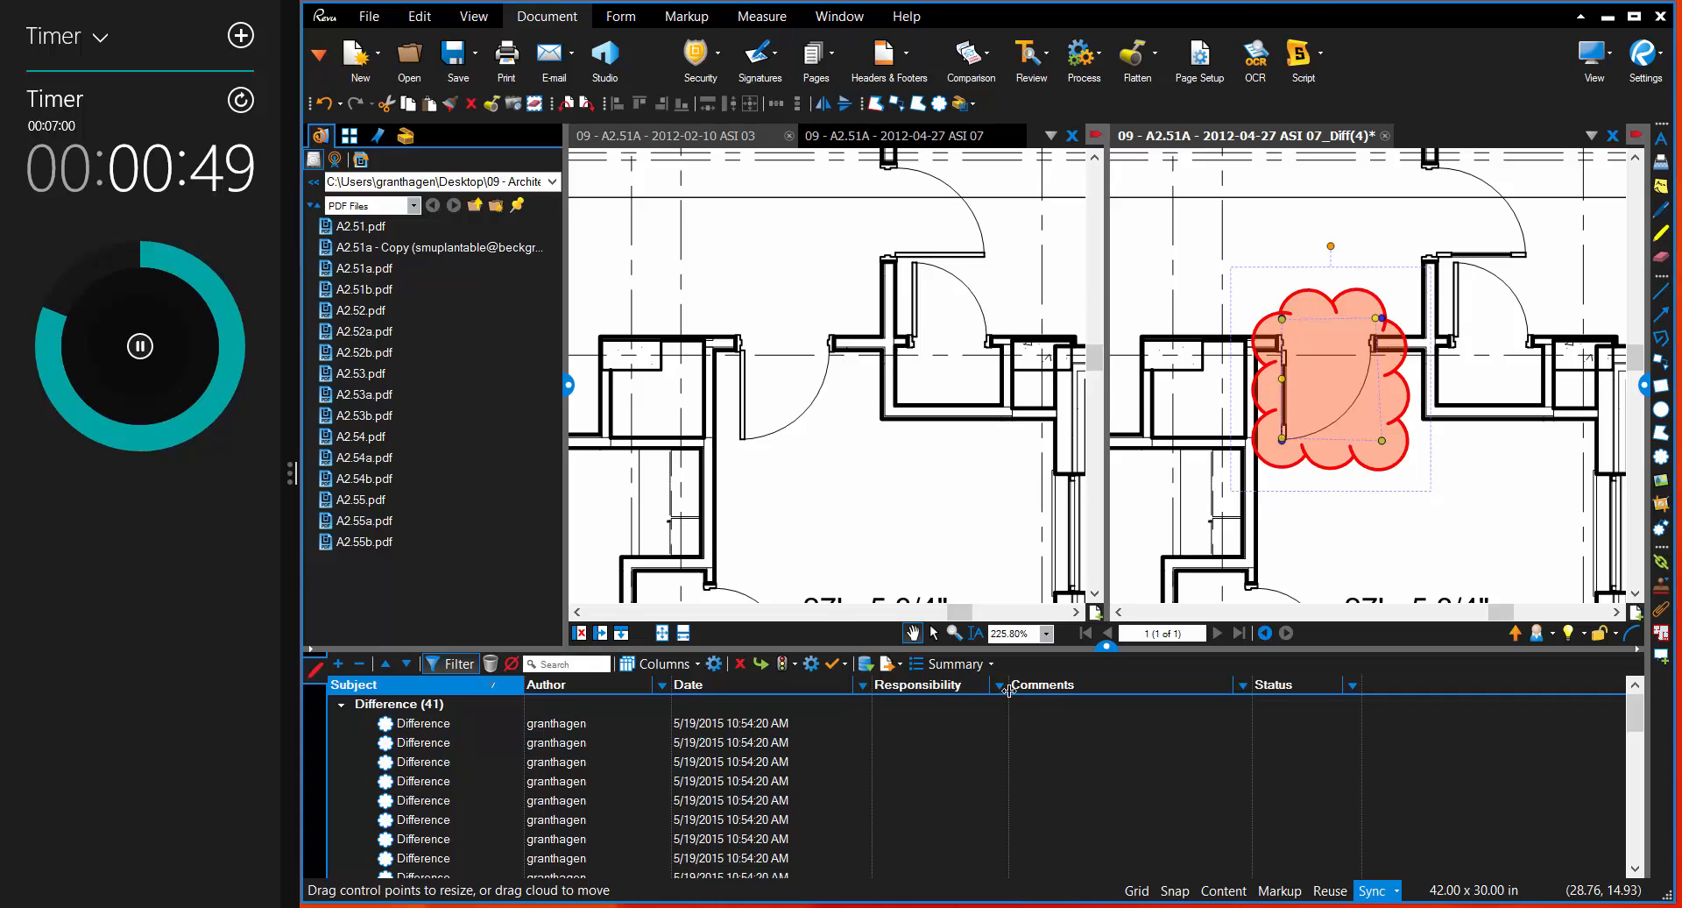
pyautogui.click(1000, 684)
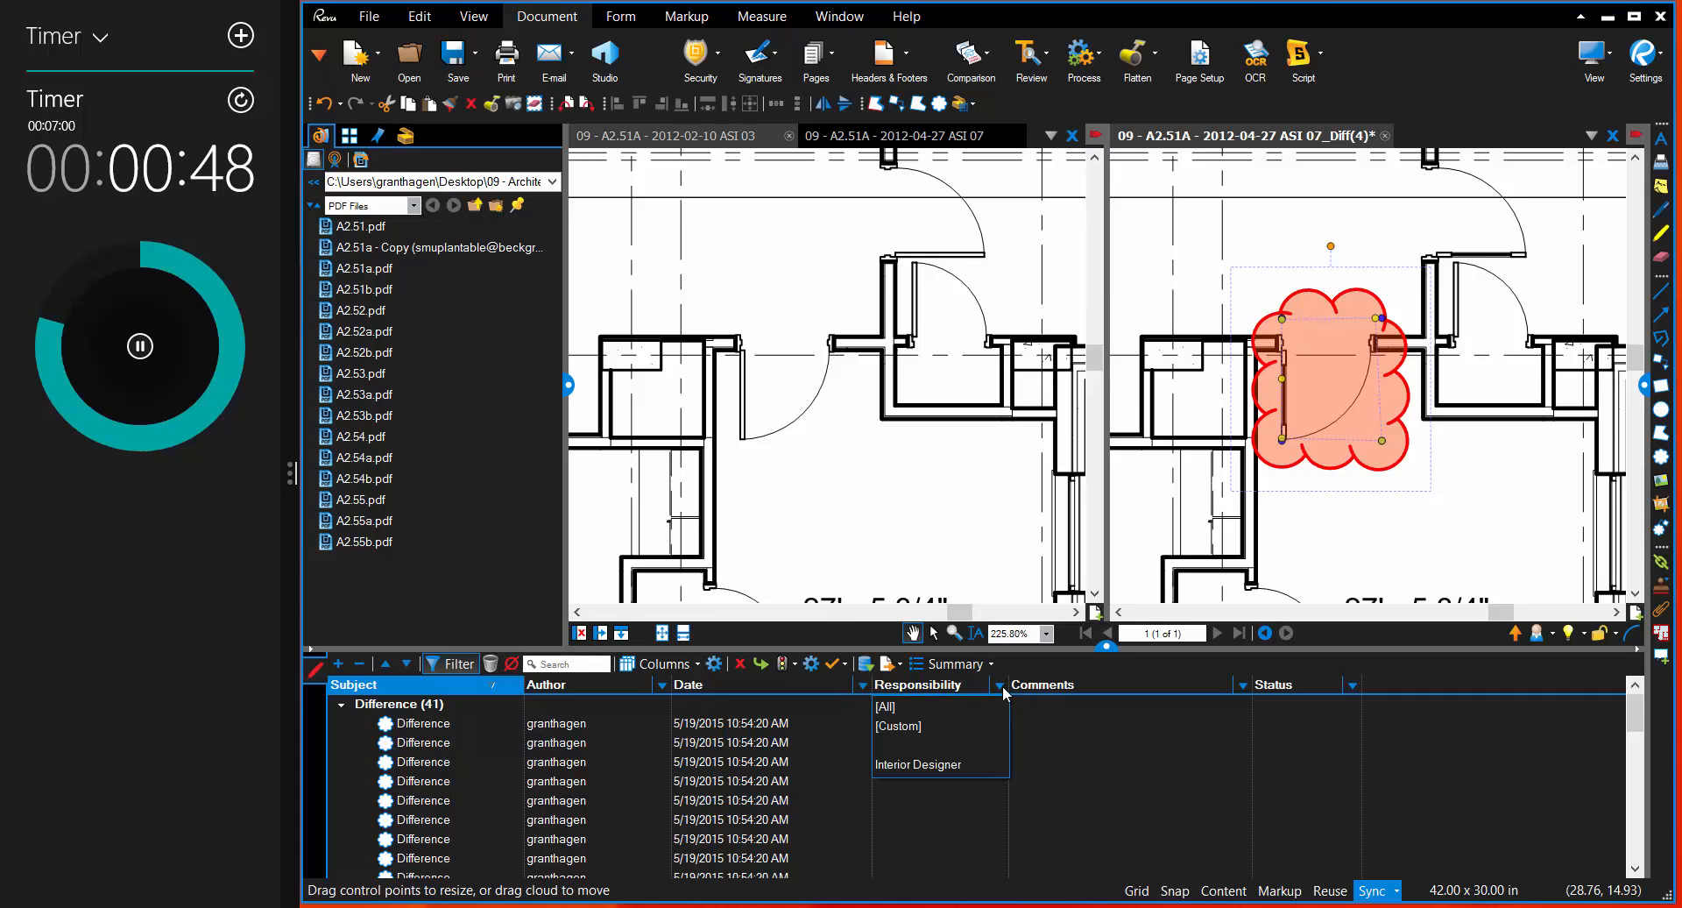
pyautogui.click(927, 768)
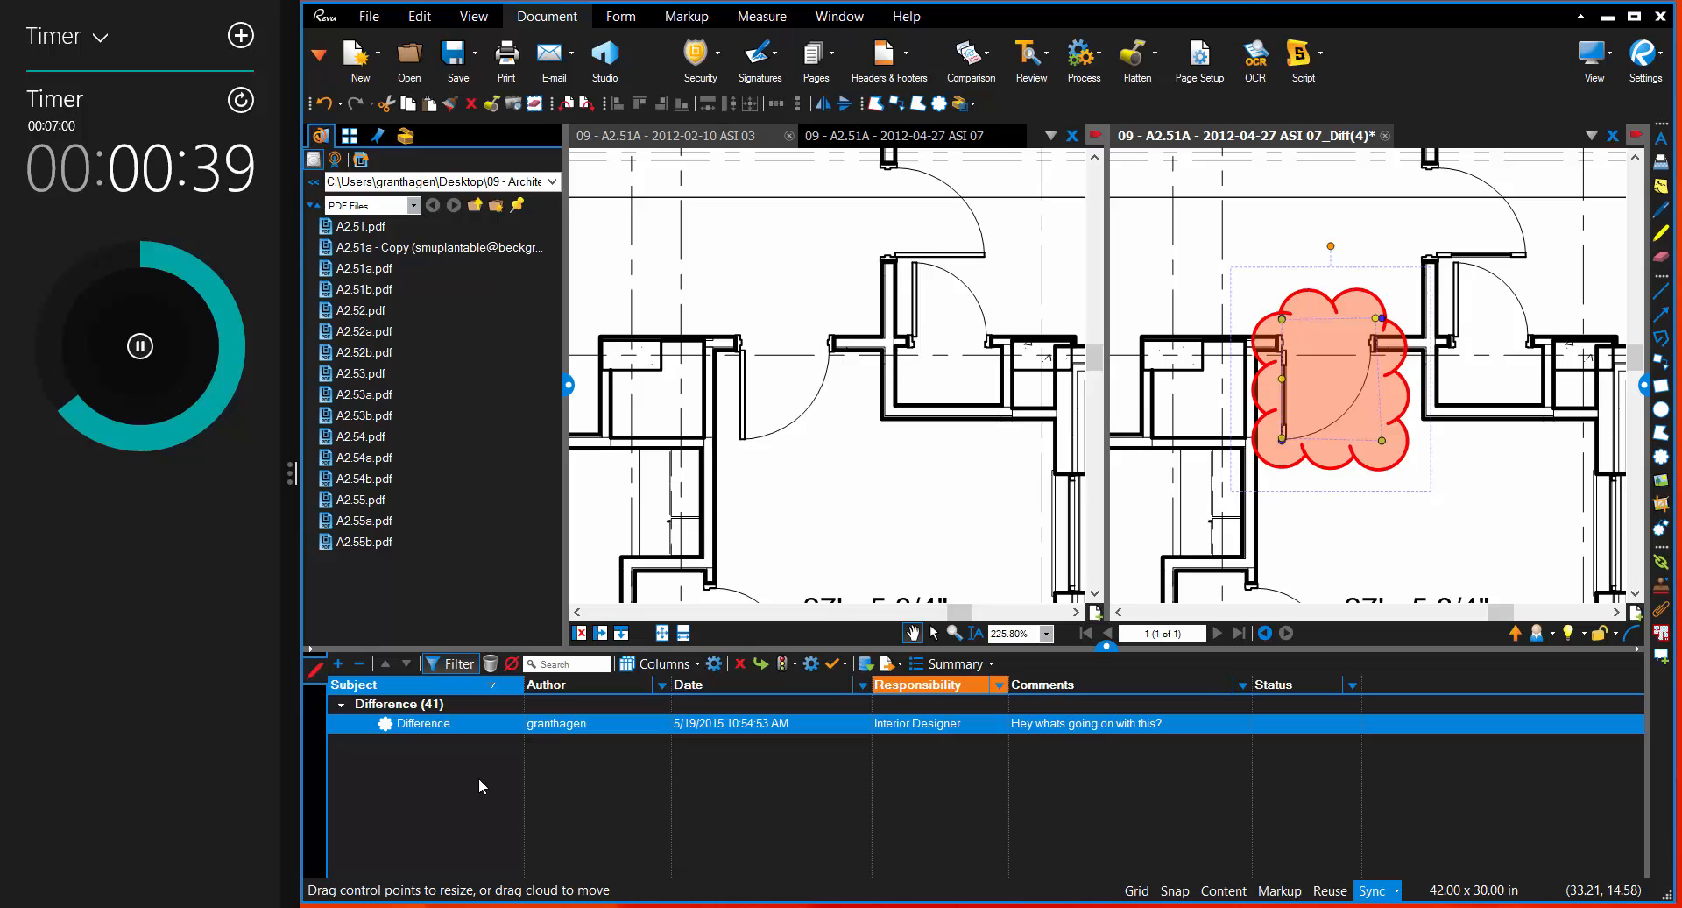
pyautogui.click(1163, 379)
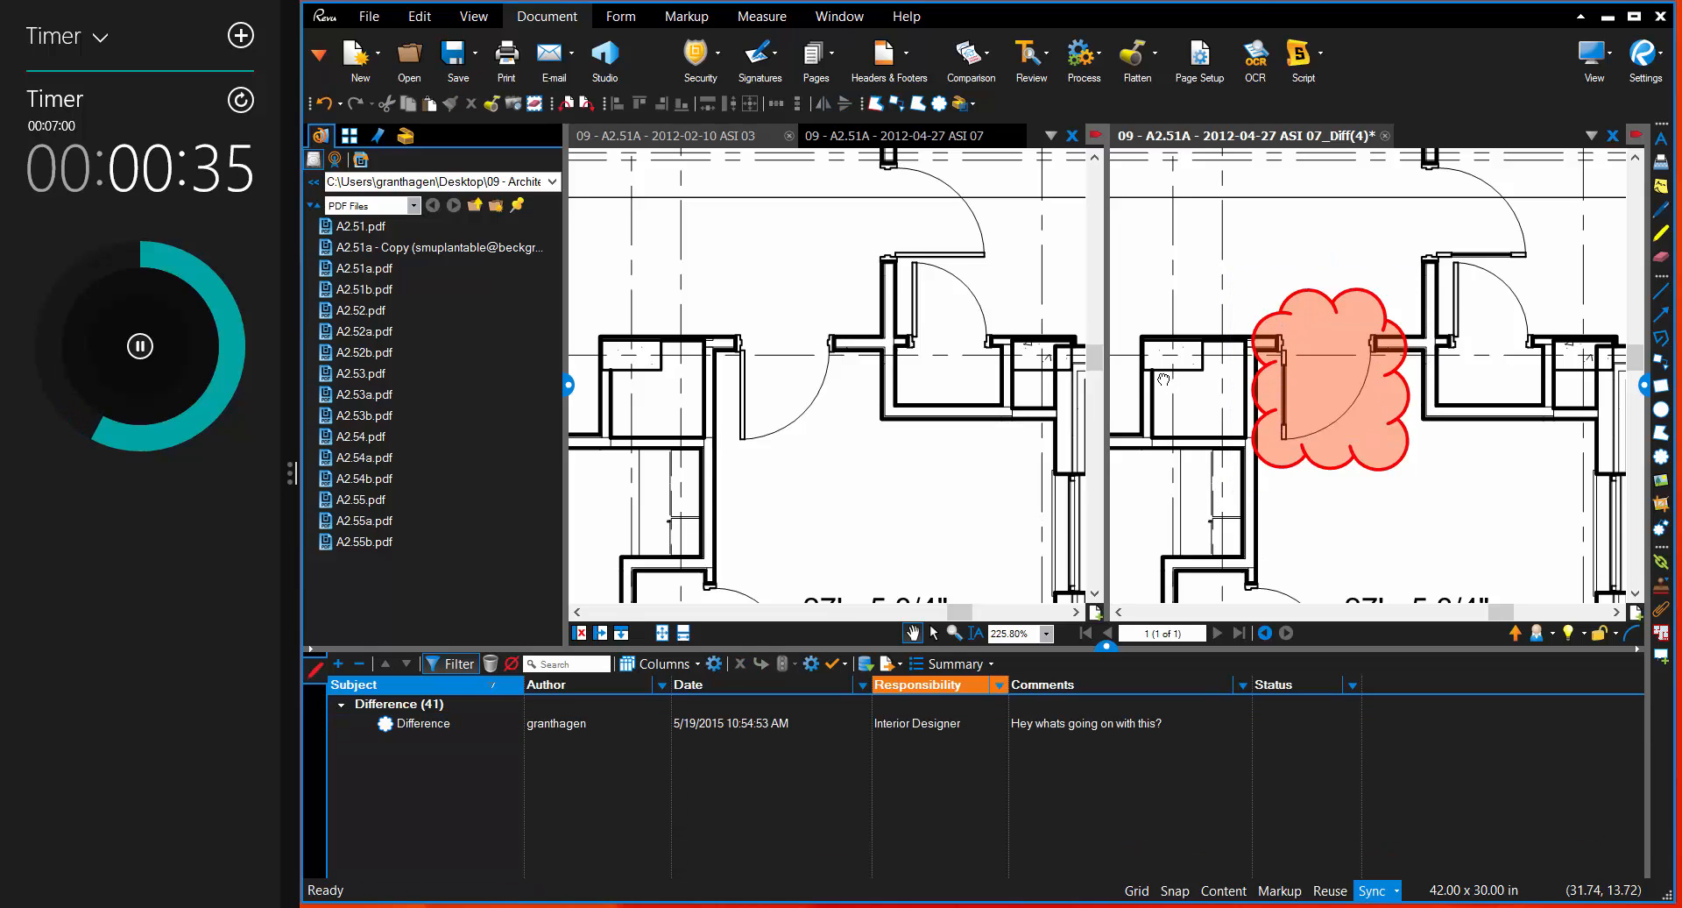
# Step: Create a PDF summary titled Markup Summary for all pages, excluding filtered markups and hidden columns, and append it to the current PDF
pyautogui.hotkey('ctrl', '9')
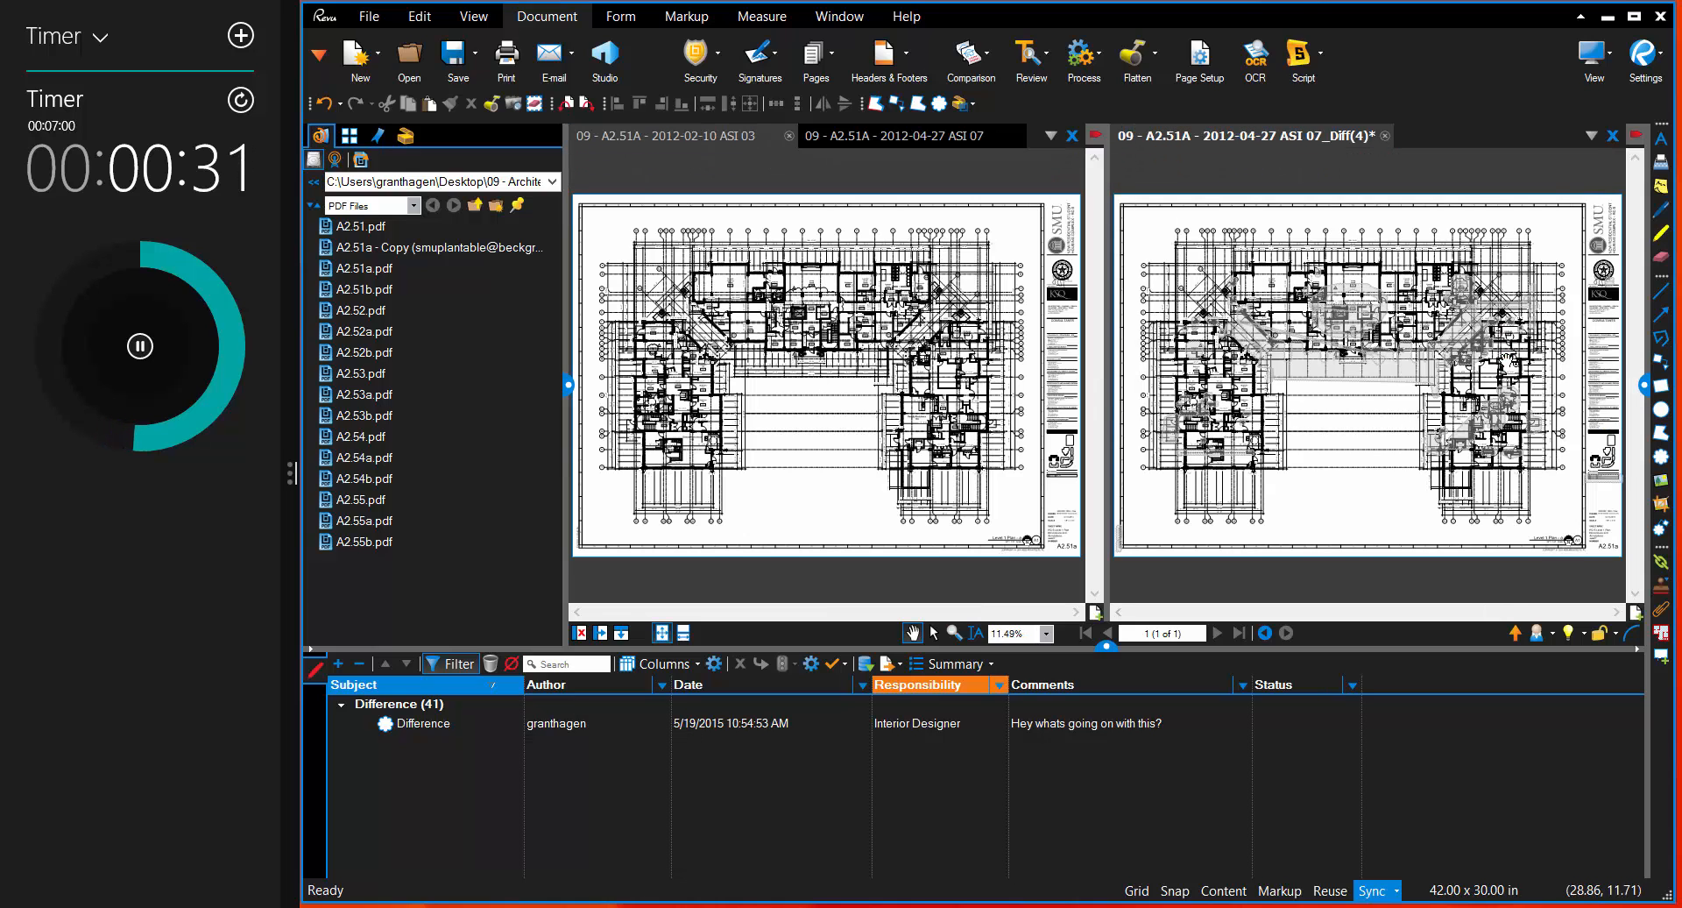
pyautogui.scroll(3, 1515, 364)
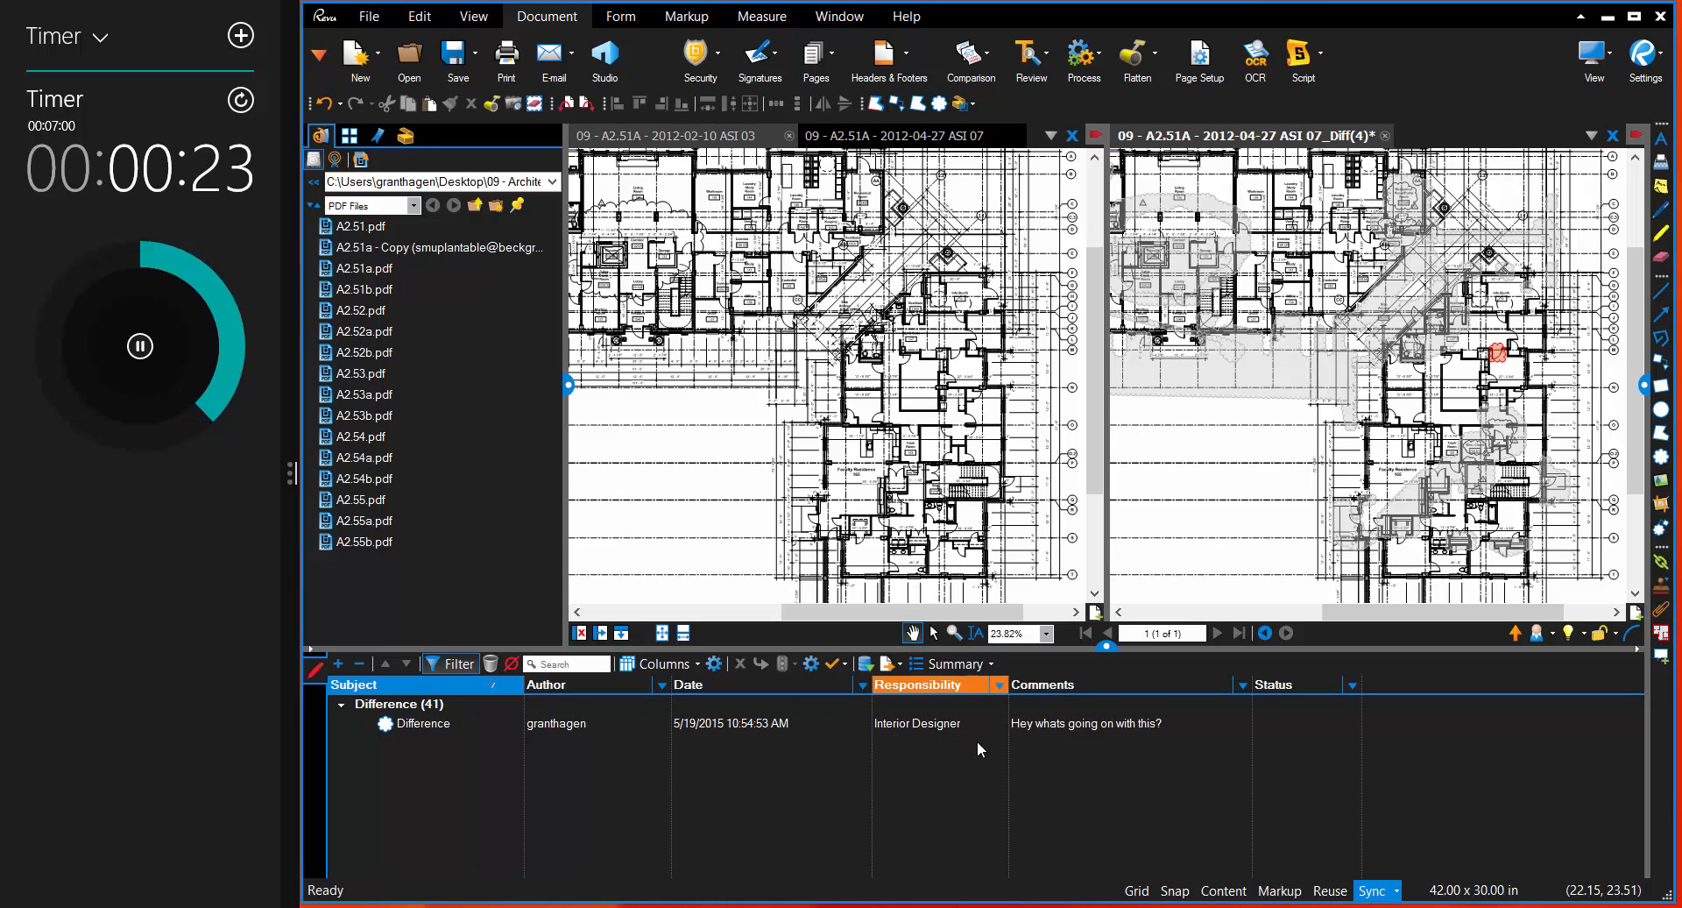
pyautogui.click(987, 665)
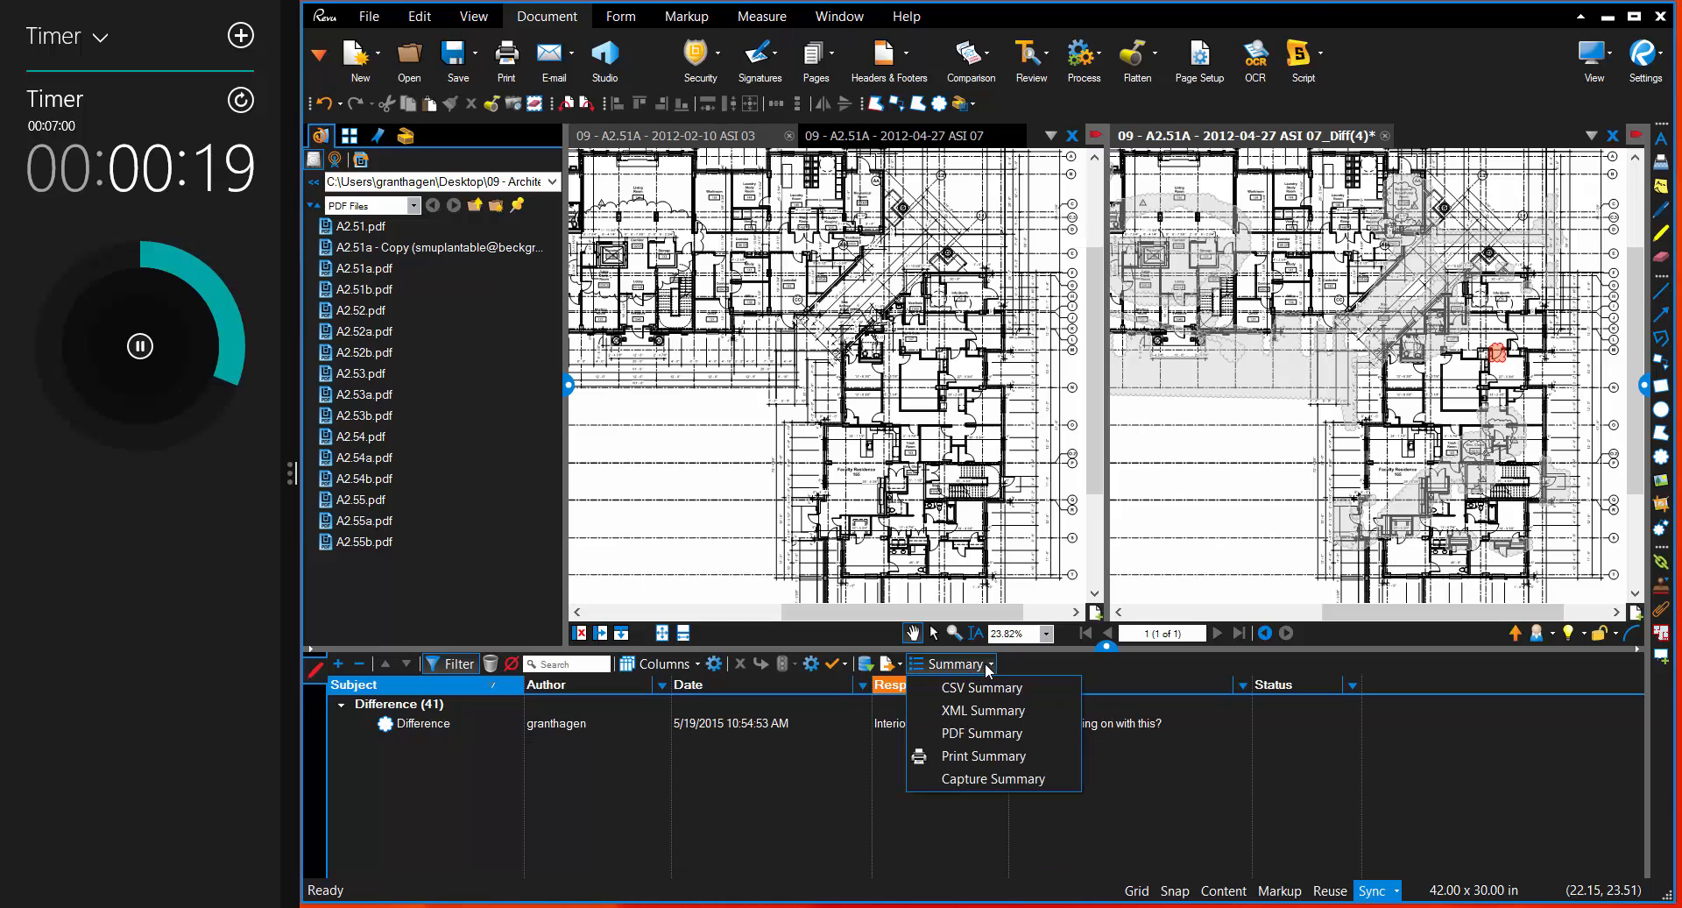
pyautogui.click(979, 738)
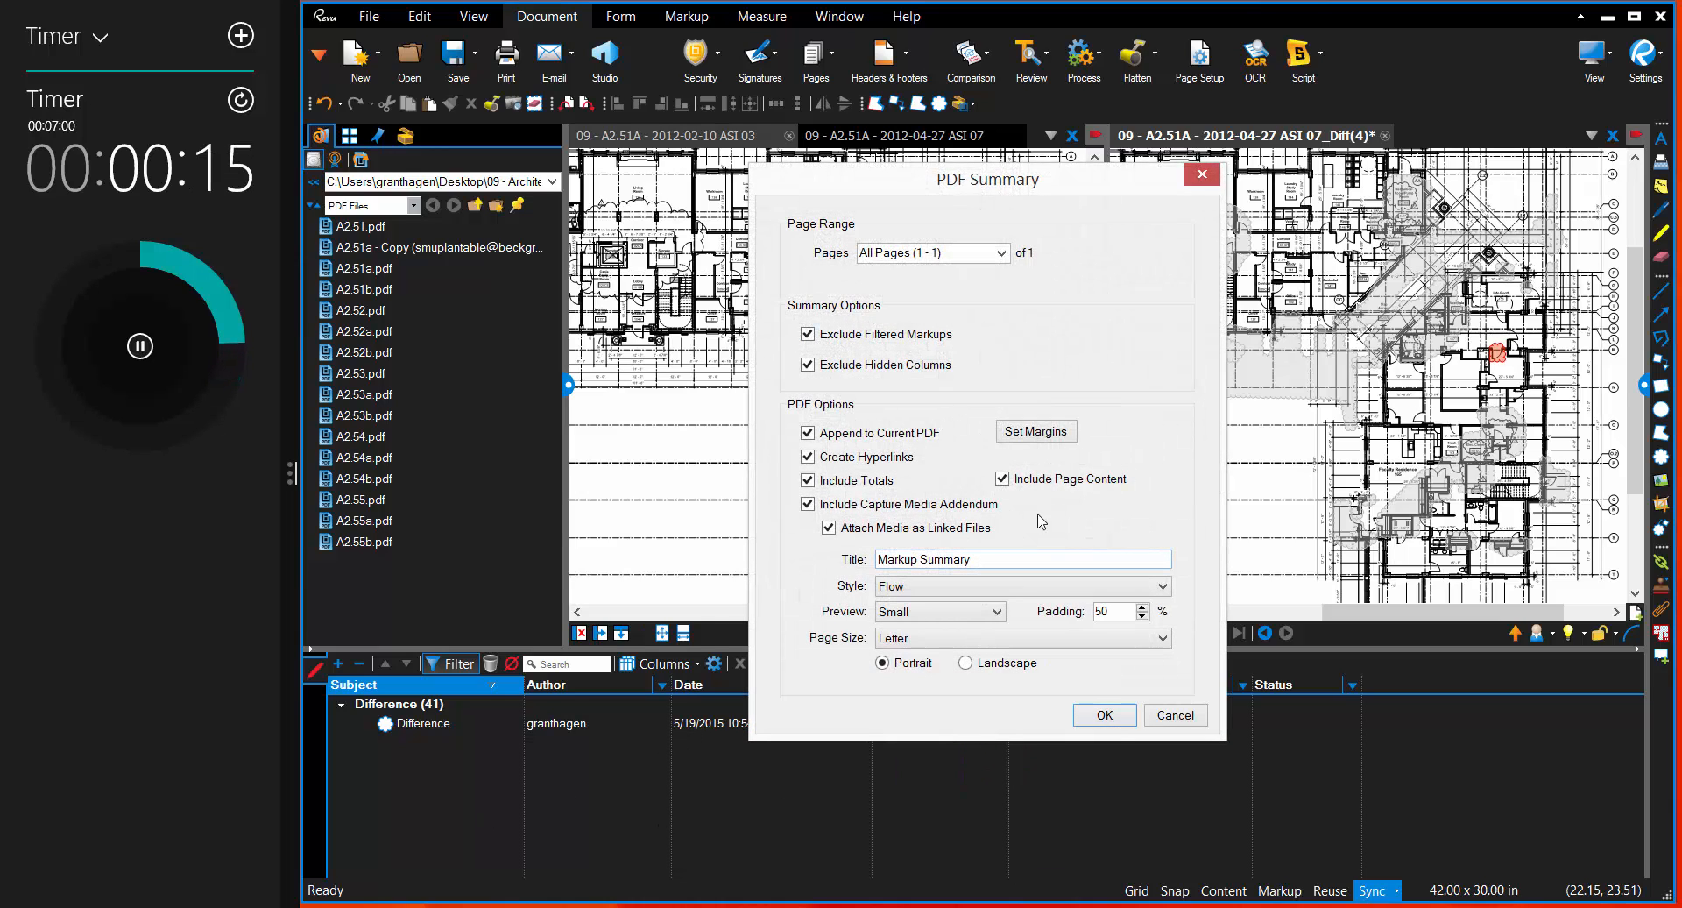
pyautogui.click(1104, 715)
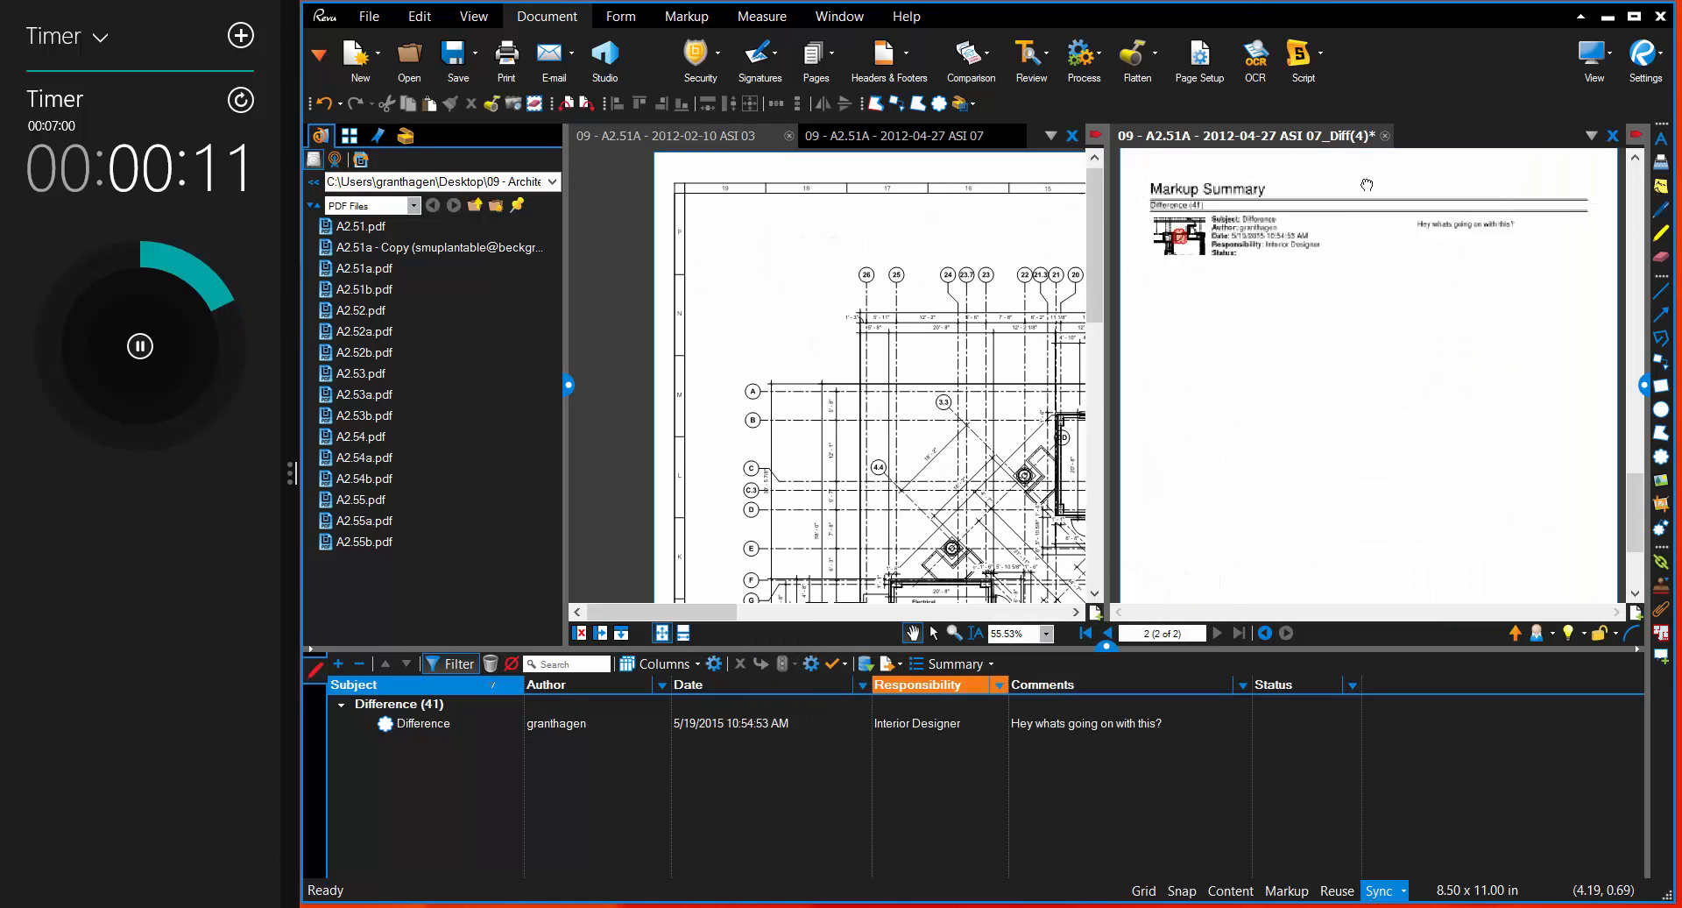
# Step: Hide the markups list and review the appended Markup Summary page with its difference entry
pyautogui.scroll(3, 1328, 304)
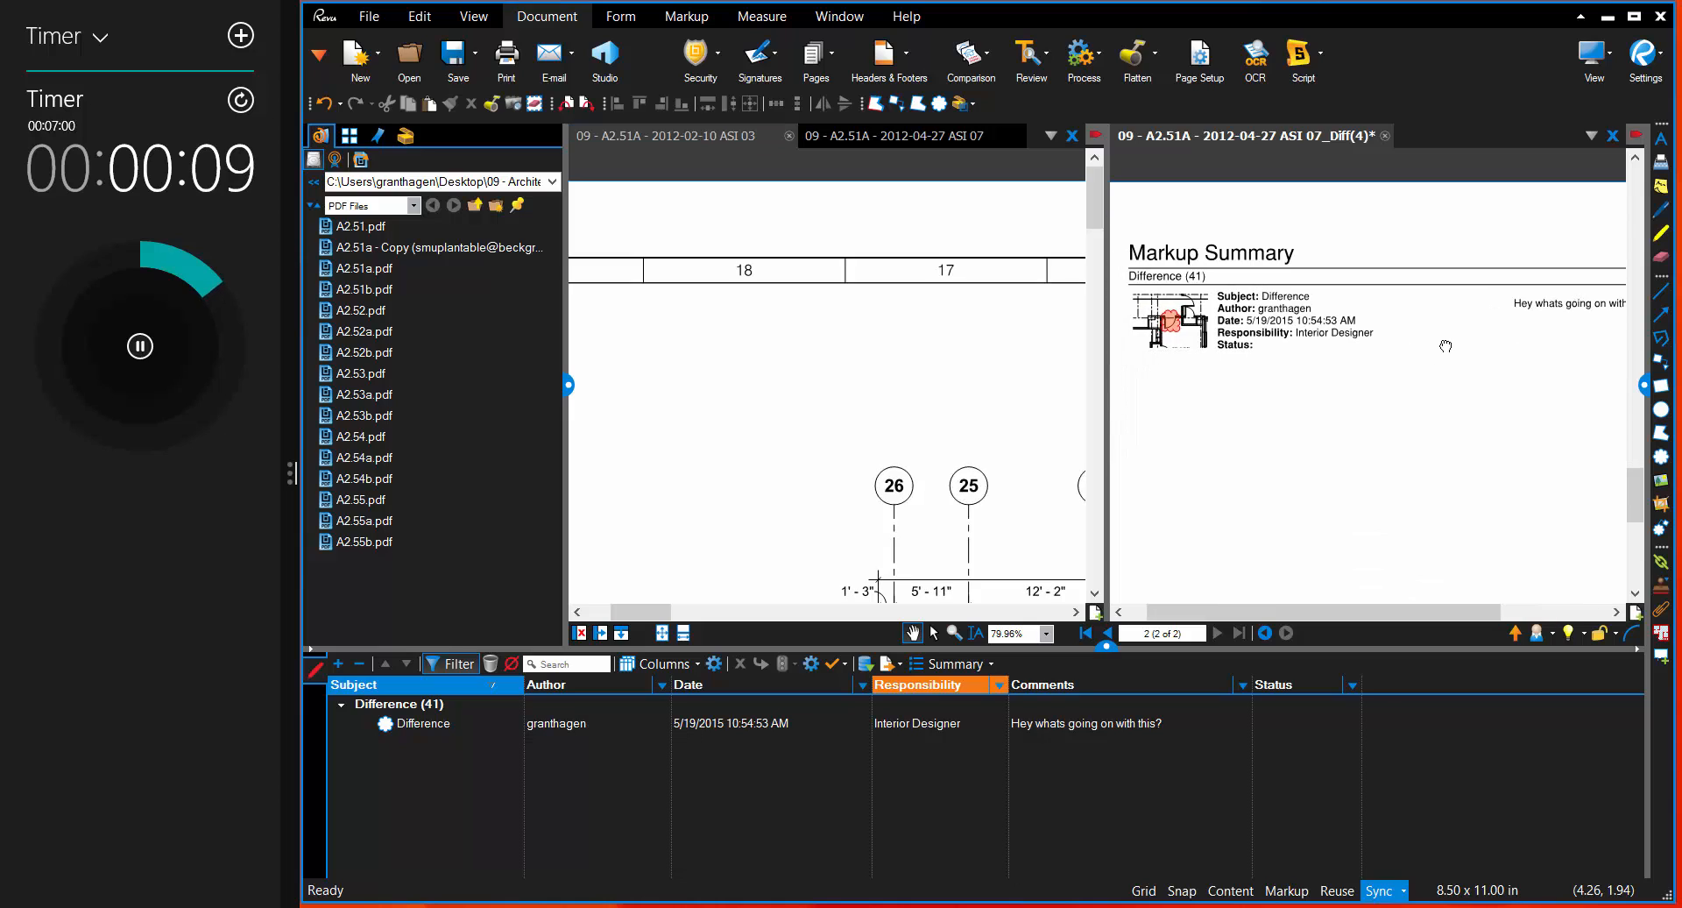
pyautogui.click(1108, 649)
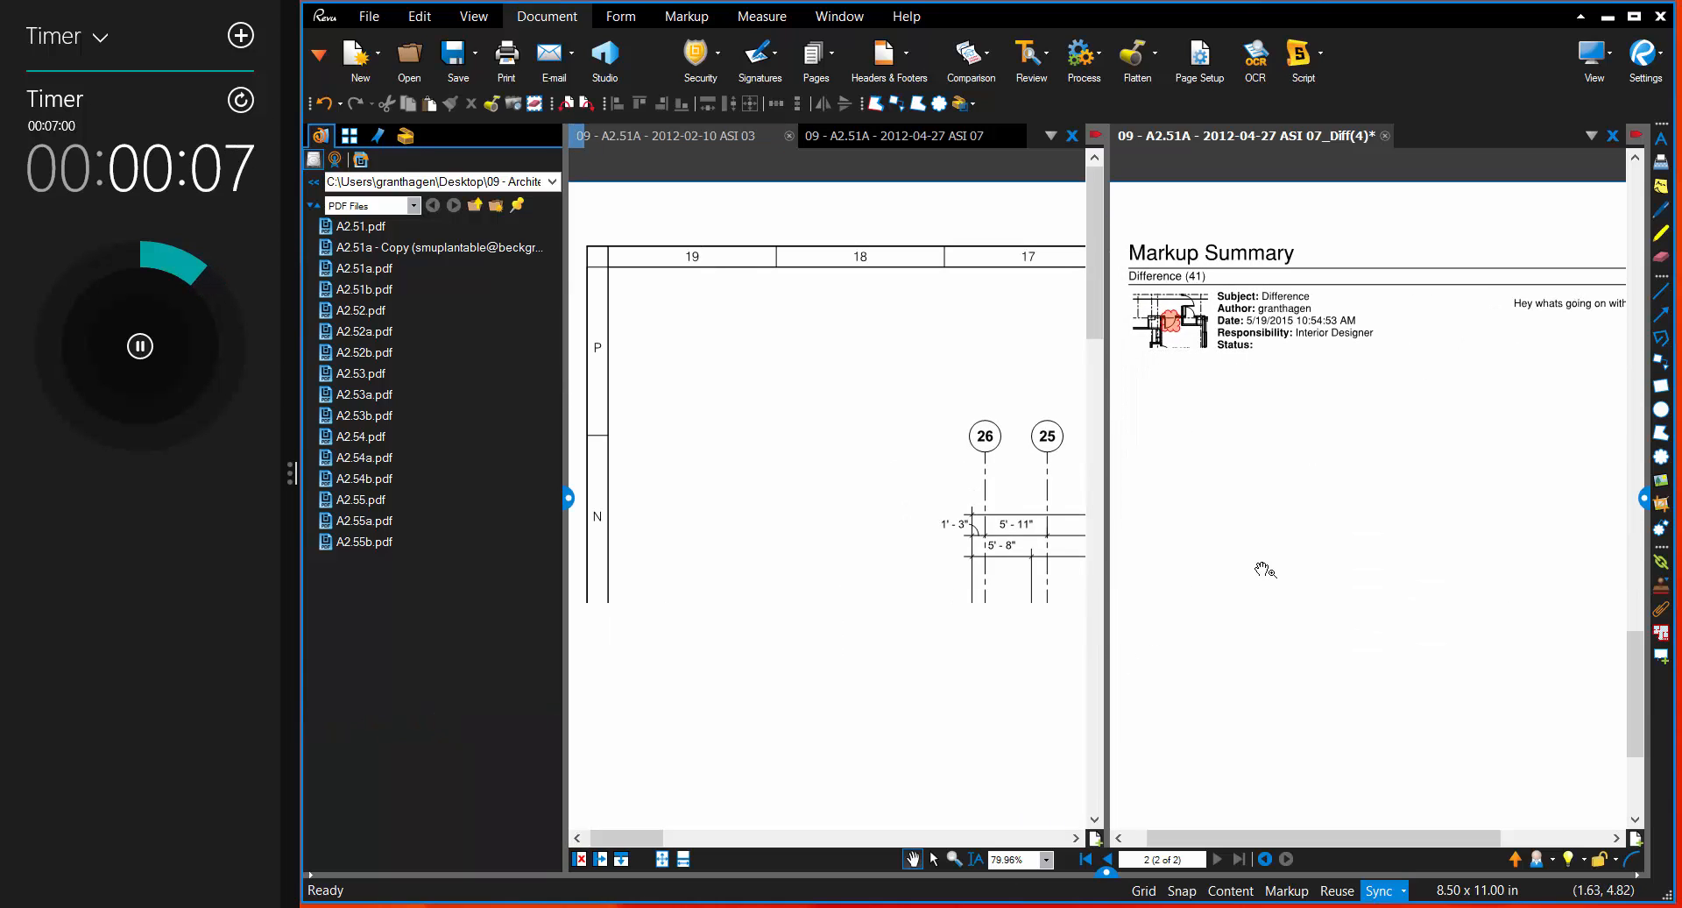
pyautogui.scroll(-1, 1354, 420)
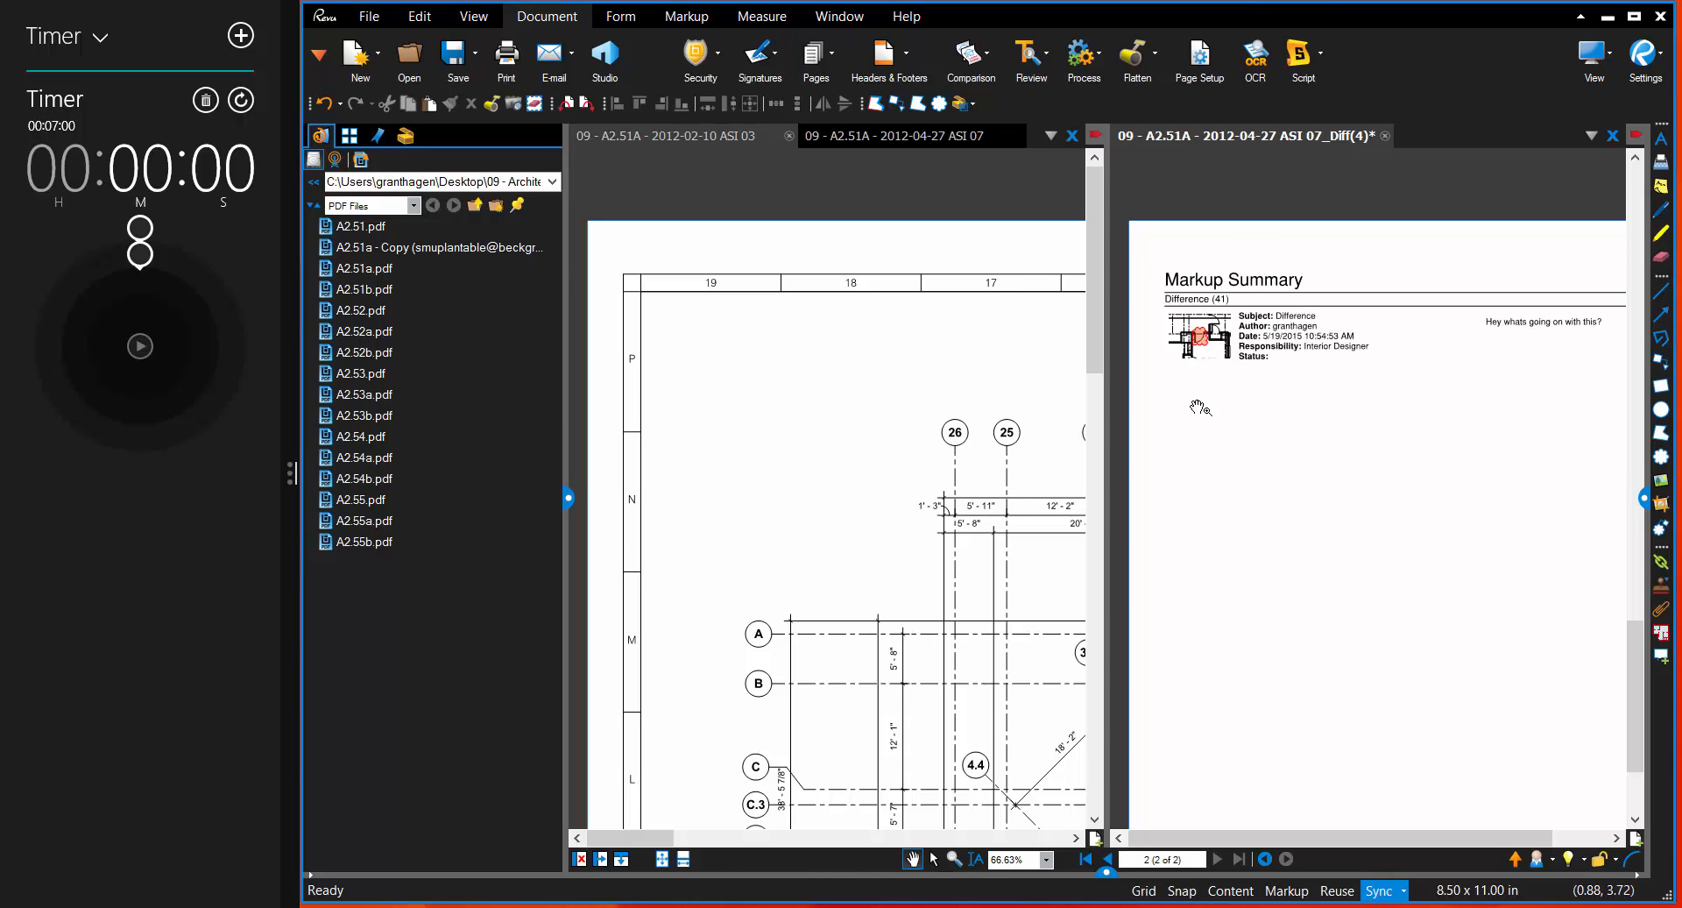
# Step: Follow the summary entry's hyperlink to the door's difference cloud and examine the surrounding floor plan
pyautogui.click(1207, 349)
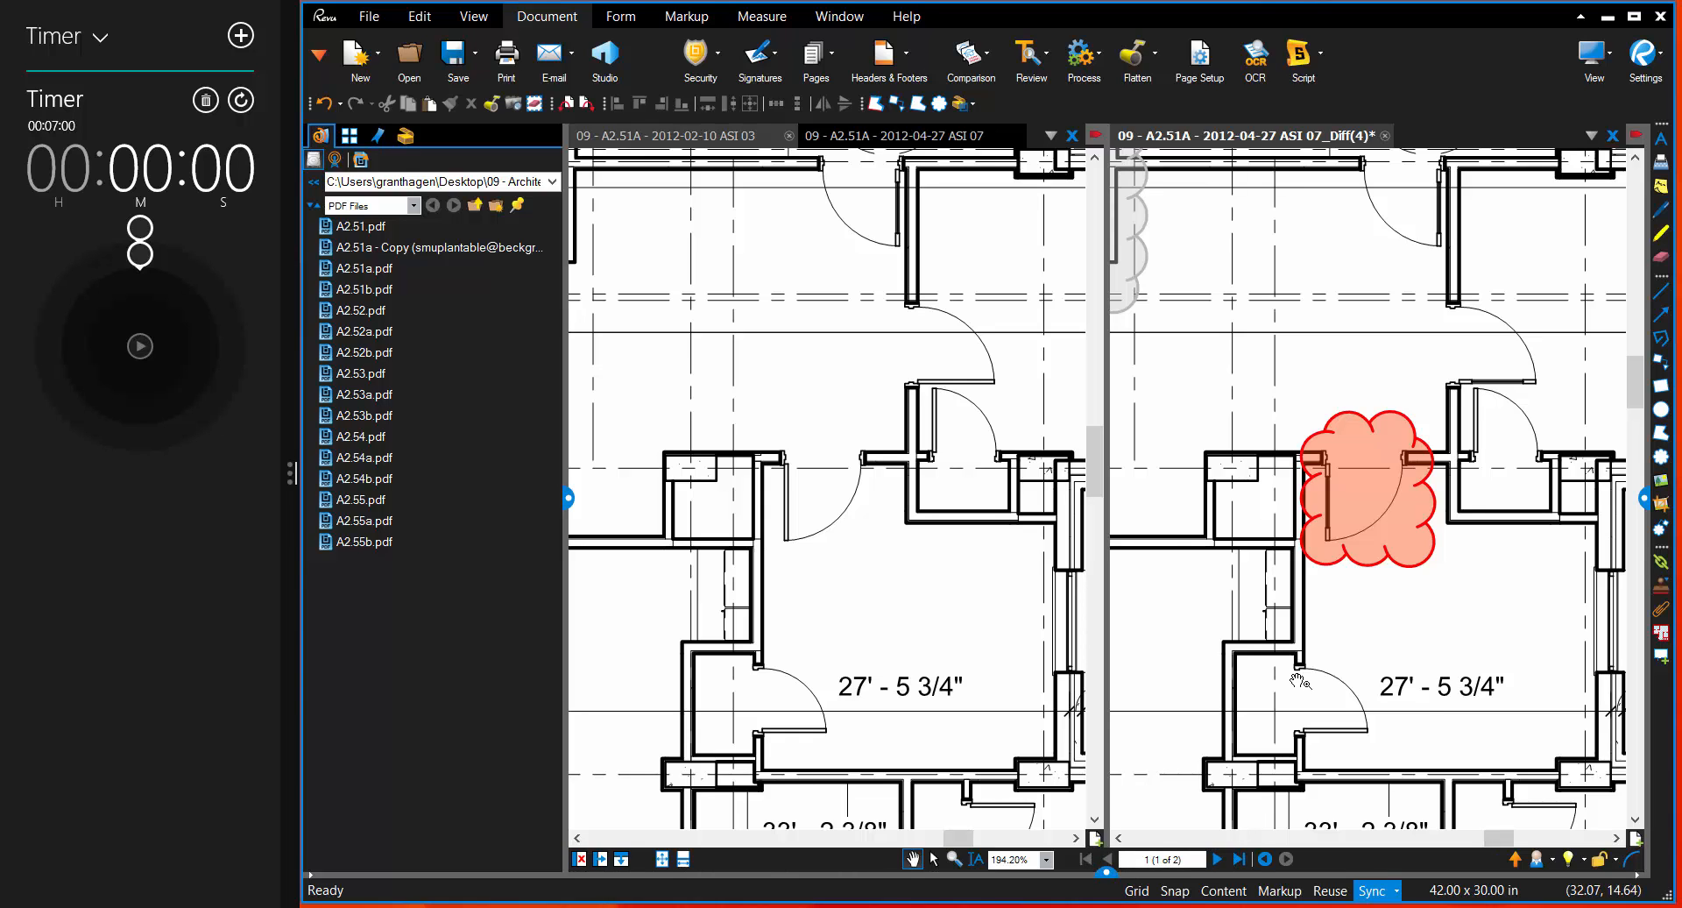
pyautogui.scroll(-2, 1299, 679)
pyautogui.scroll(-8, 1299, 680)
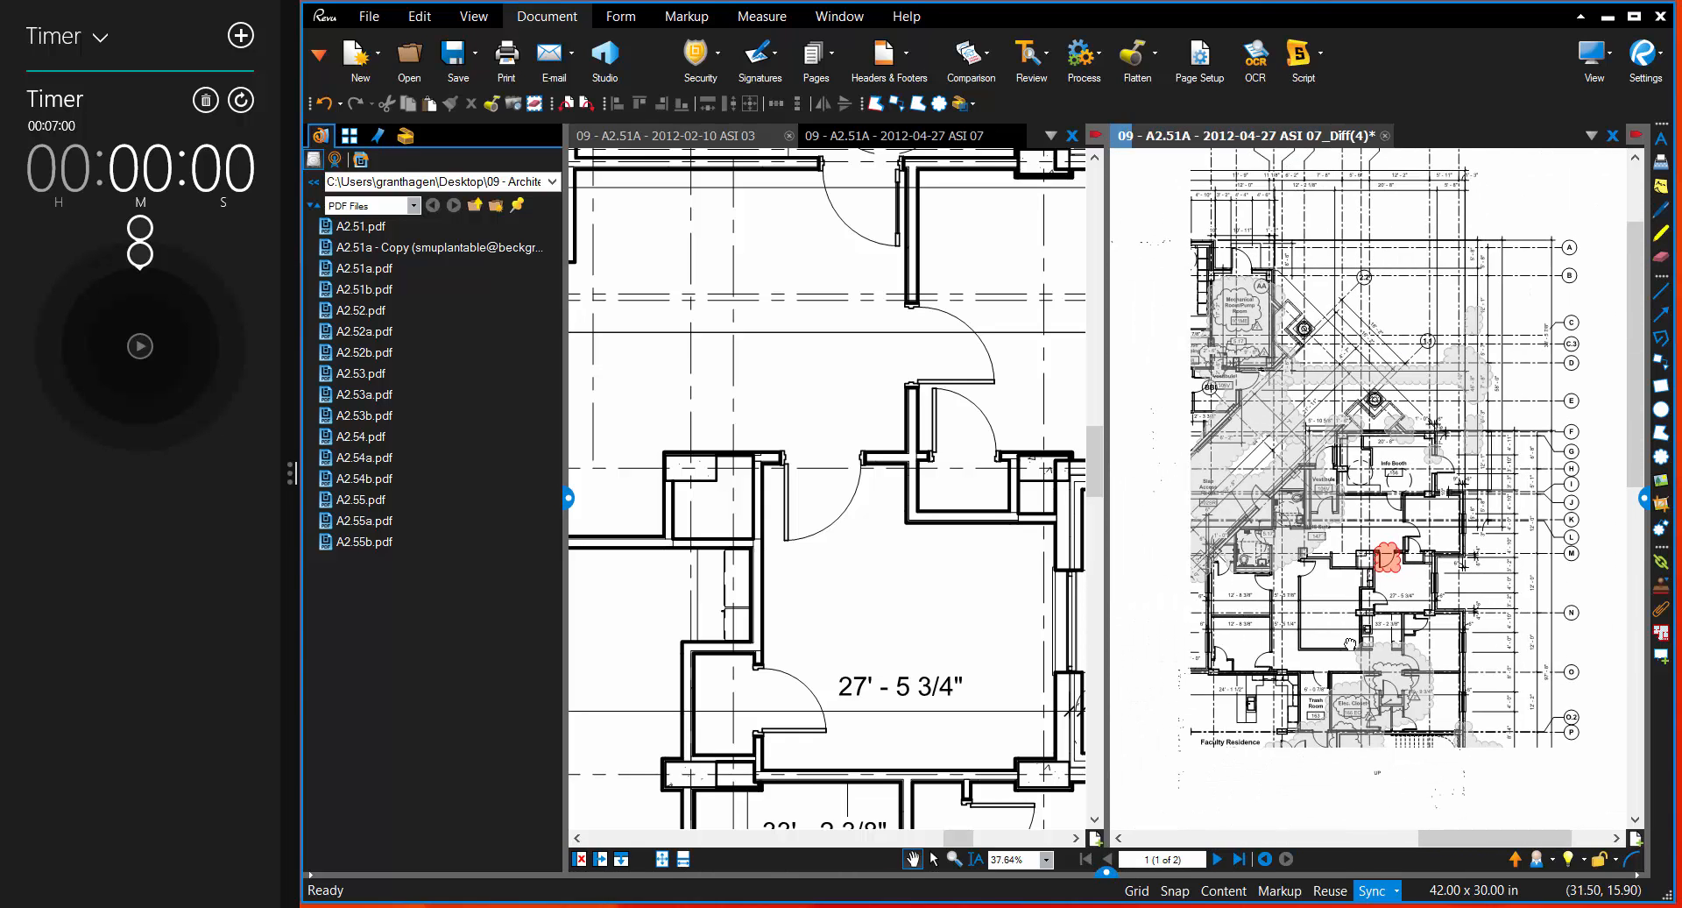
pyautogui.scroll(-2, 1323, 714)
pyautogui.moveTo(1323, 714); pyautogui.dragTo(1445, 584)
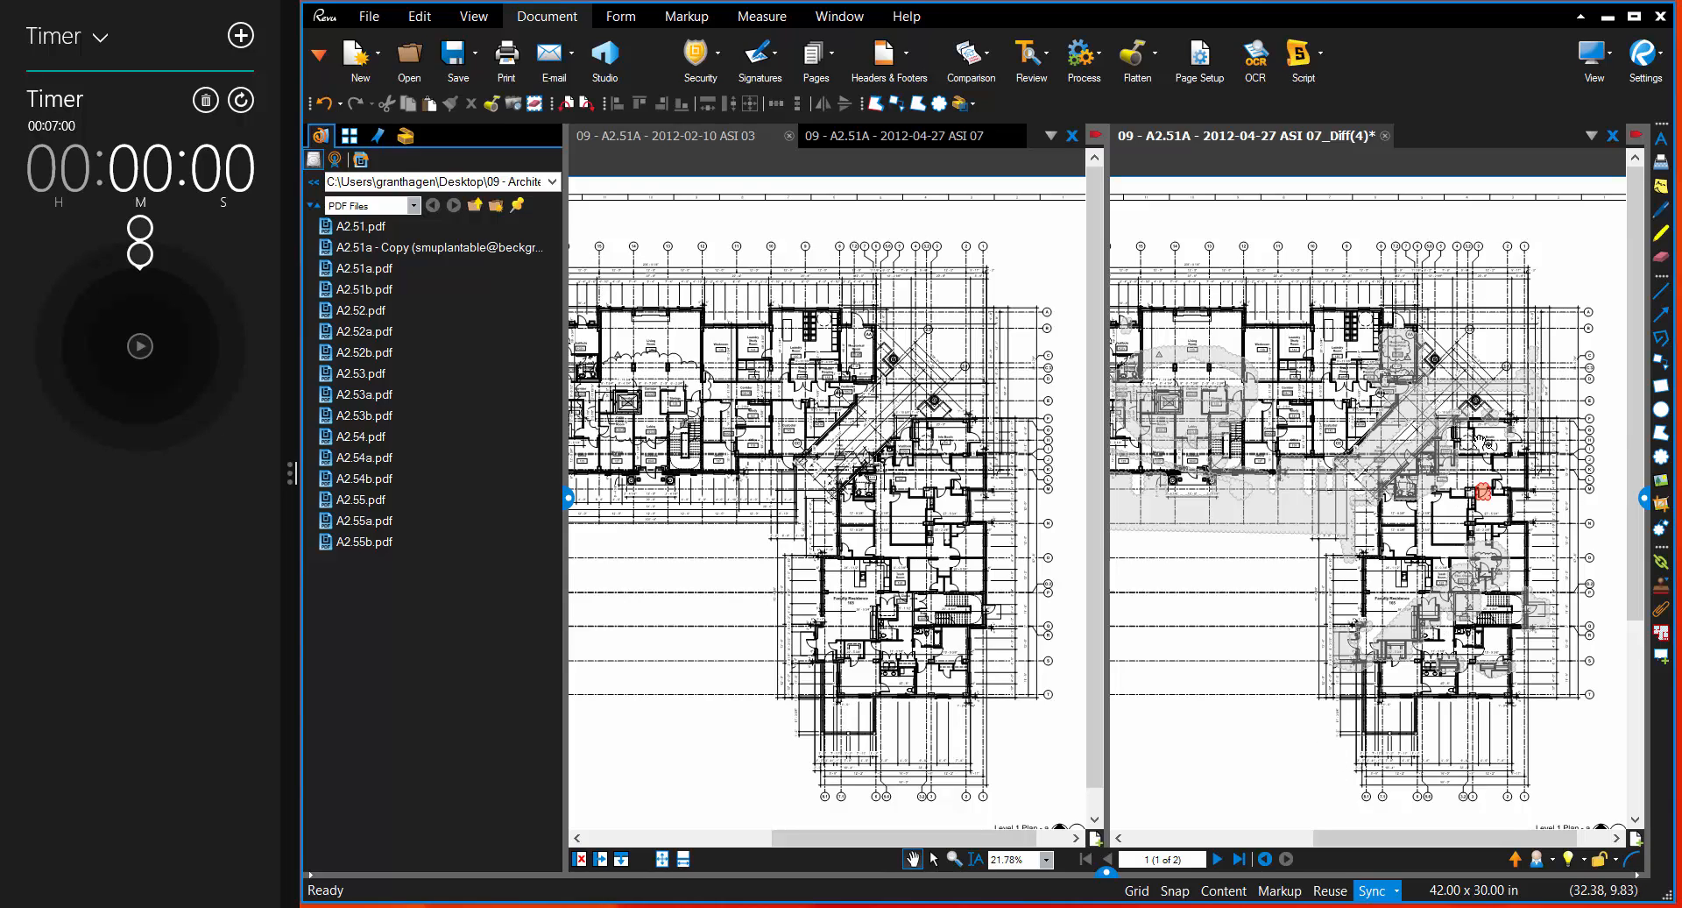
pyautogui.scroll(3, 1520, 492)
pyautogui.scroll(4, 1490, 490)
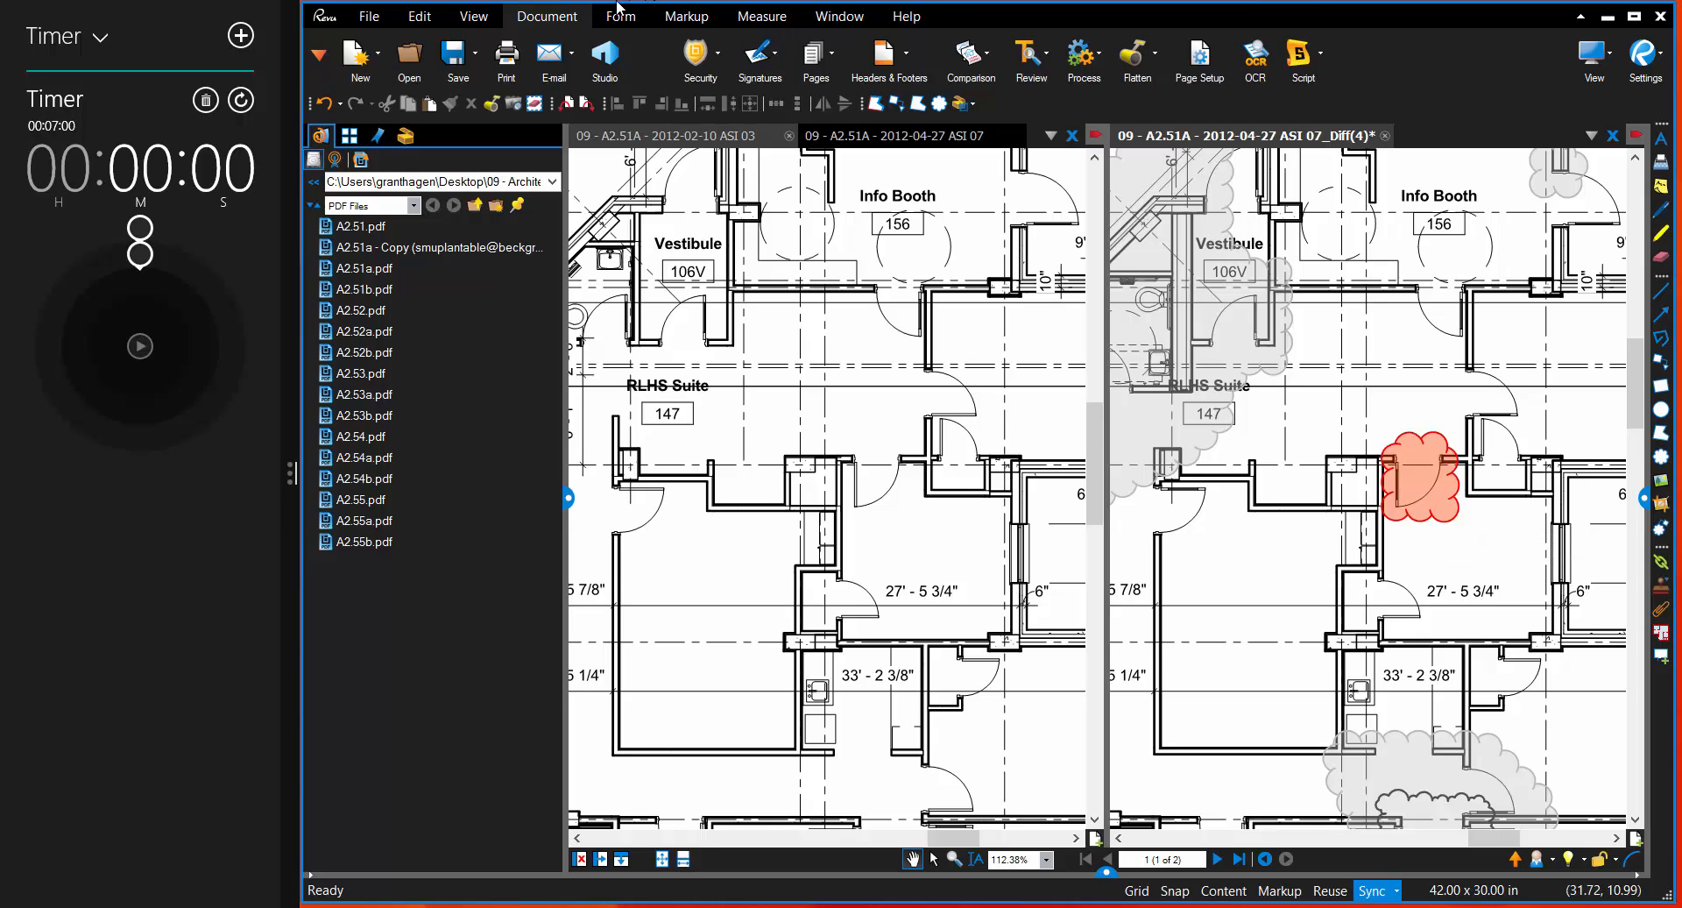
# Step: Show the markups list again alongside the compared floor plans
pyautogui.click(977, 63)
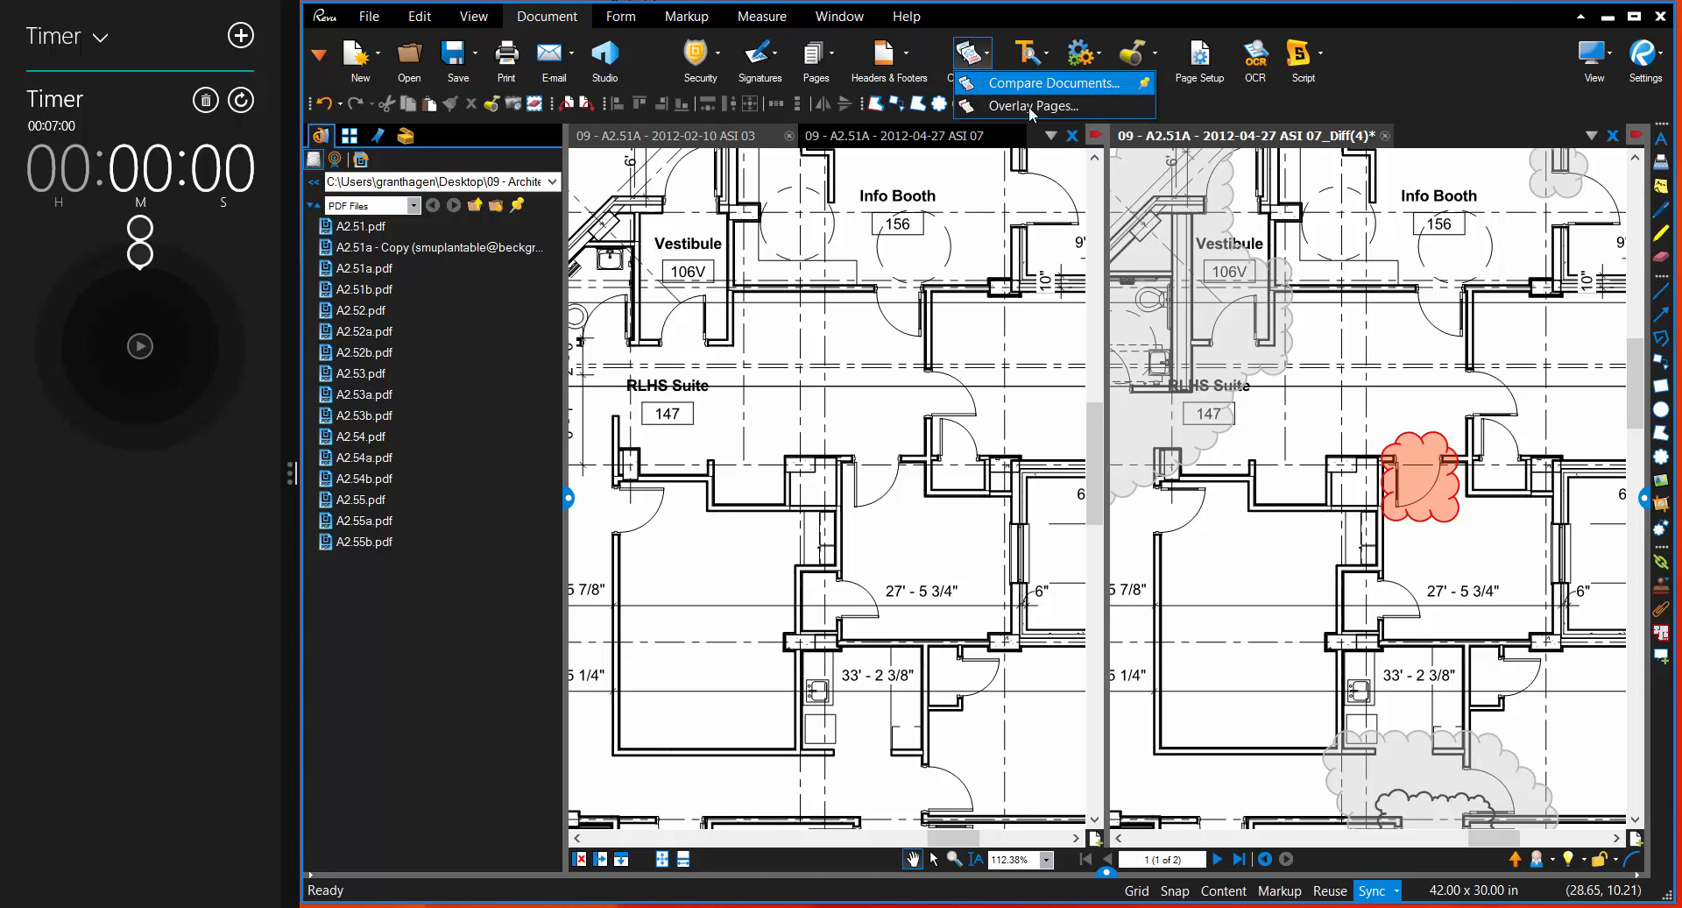
pyautogui.click(1104, 871)
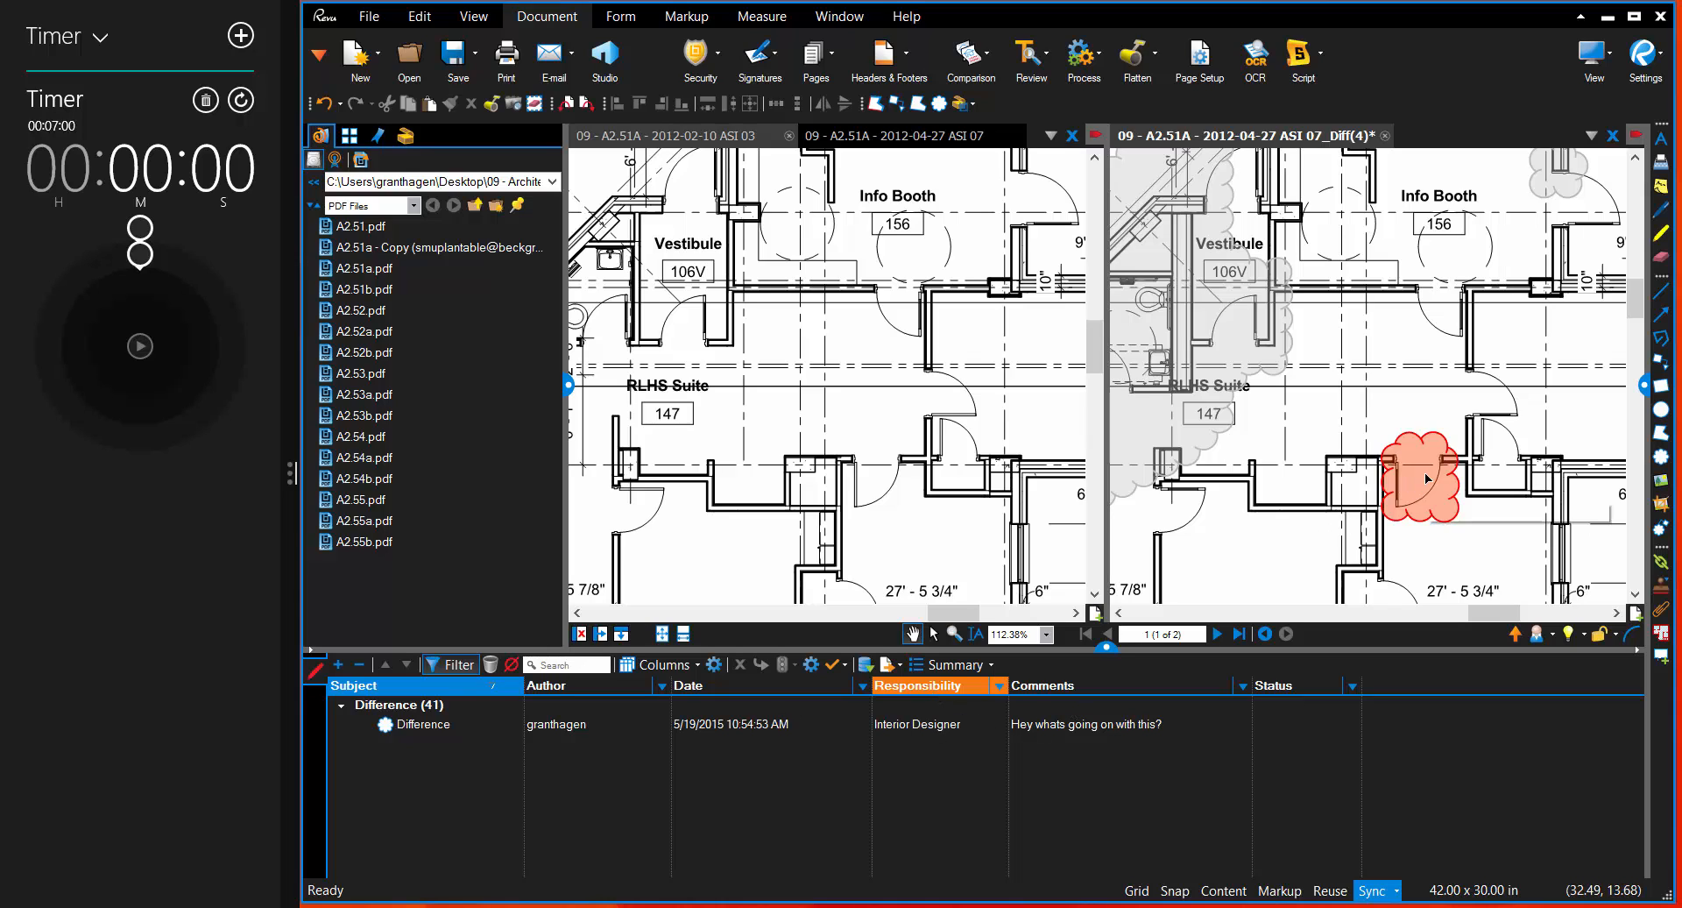
pyautogui.moveTo(1335, 503); pyautogui.dragTo(1336, 412)
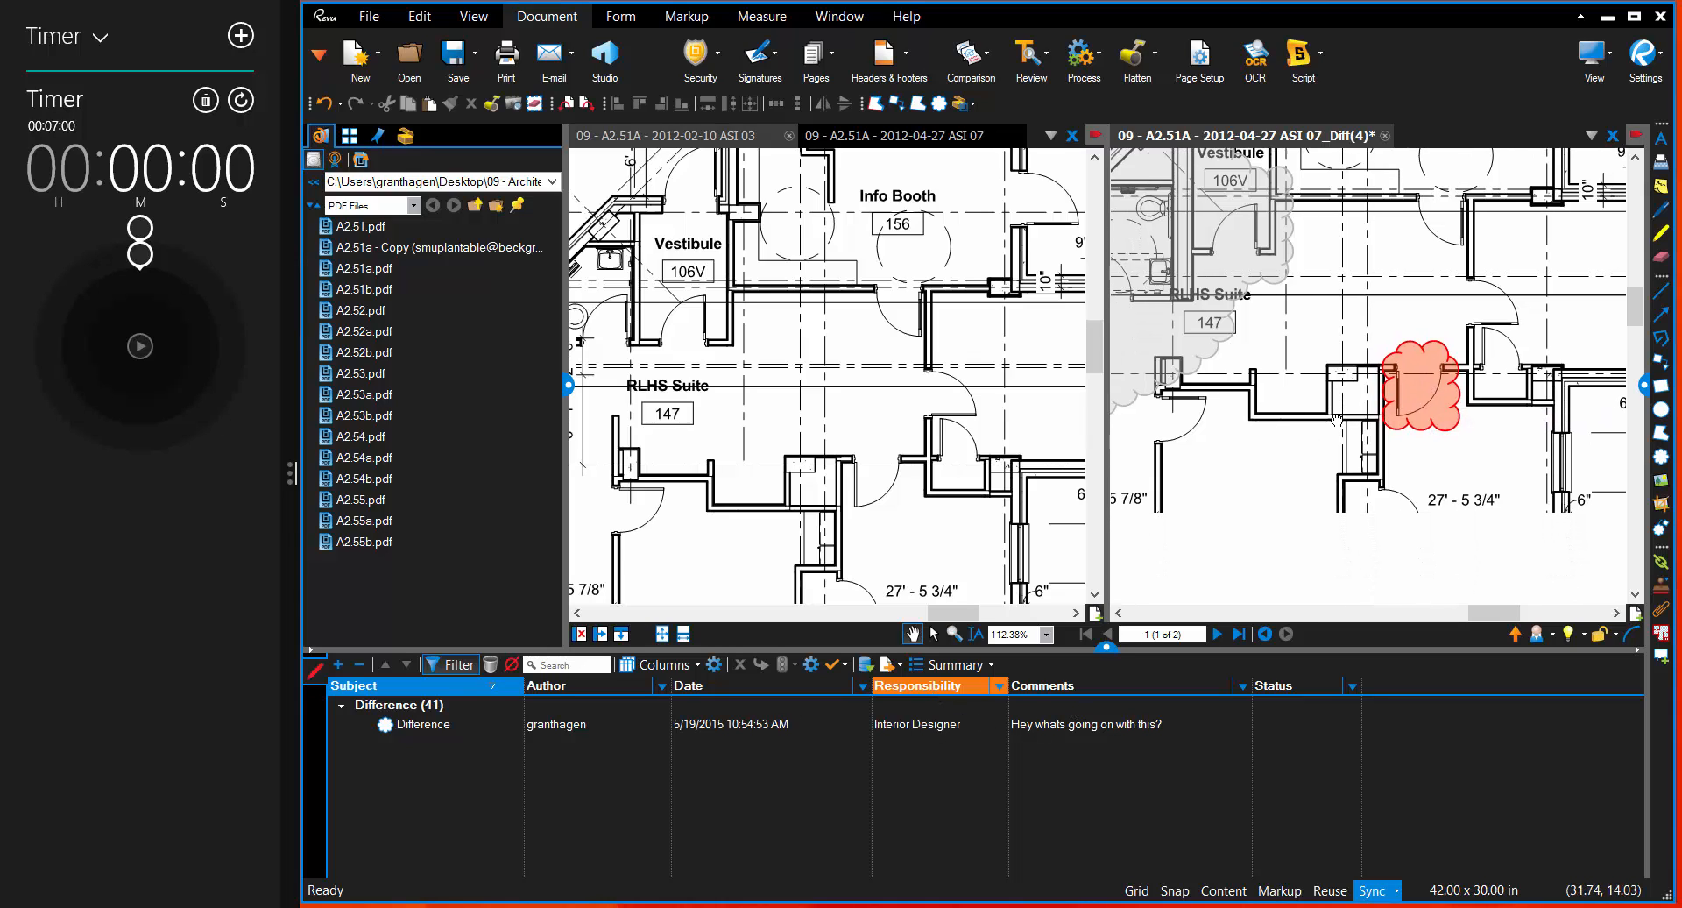